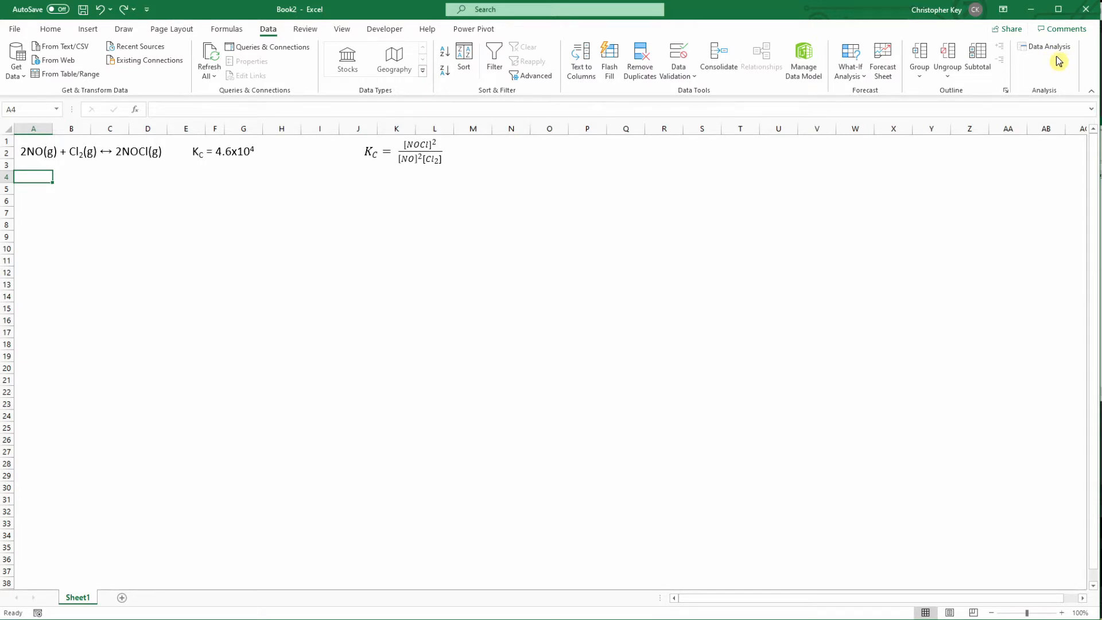
Enable the Solver Add-in through the Excel add-ins manager in the program options
click(15, 32)
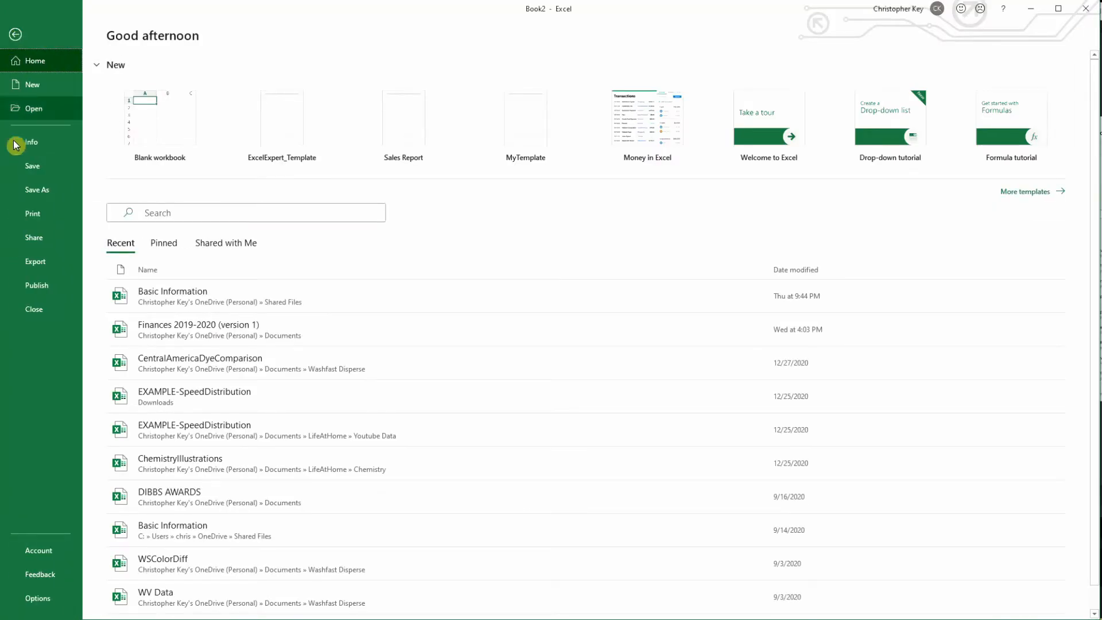
click(40, 599)
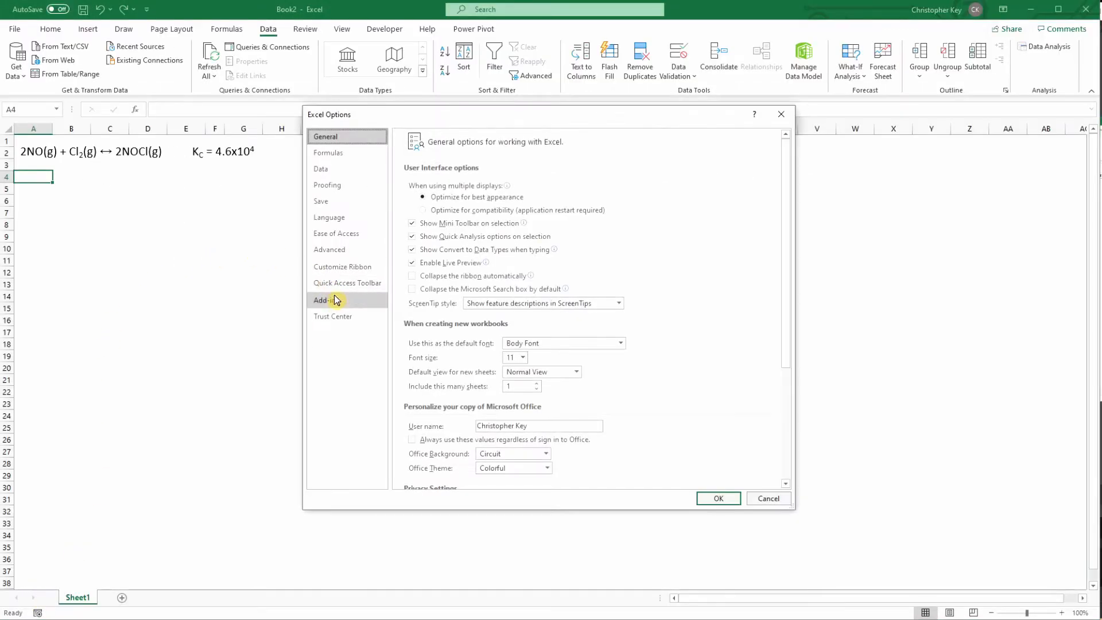
click(333, 305)
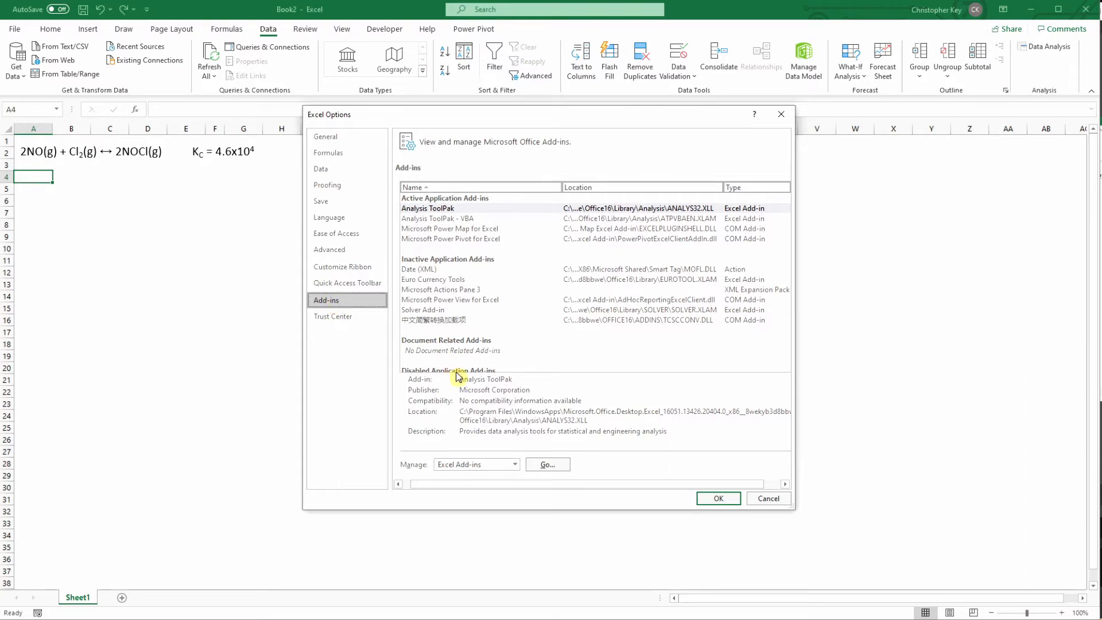
click(549, 465)
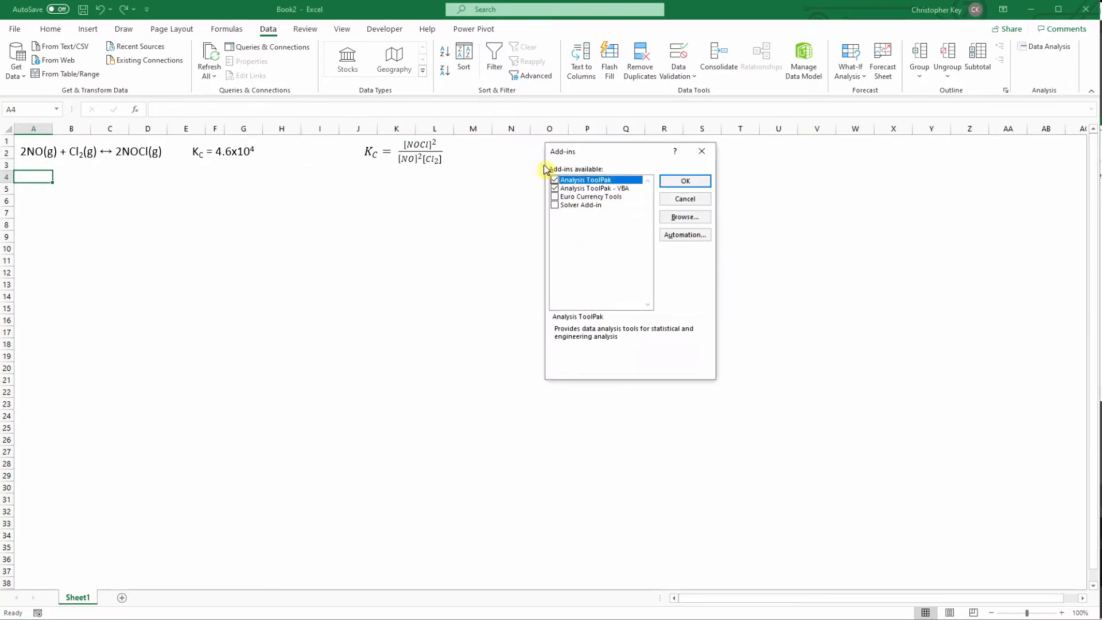
click(556, 205)
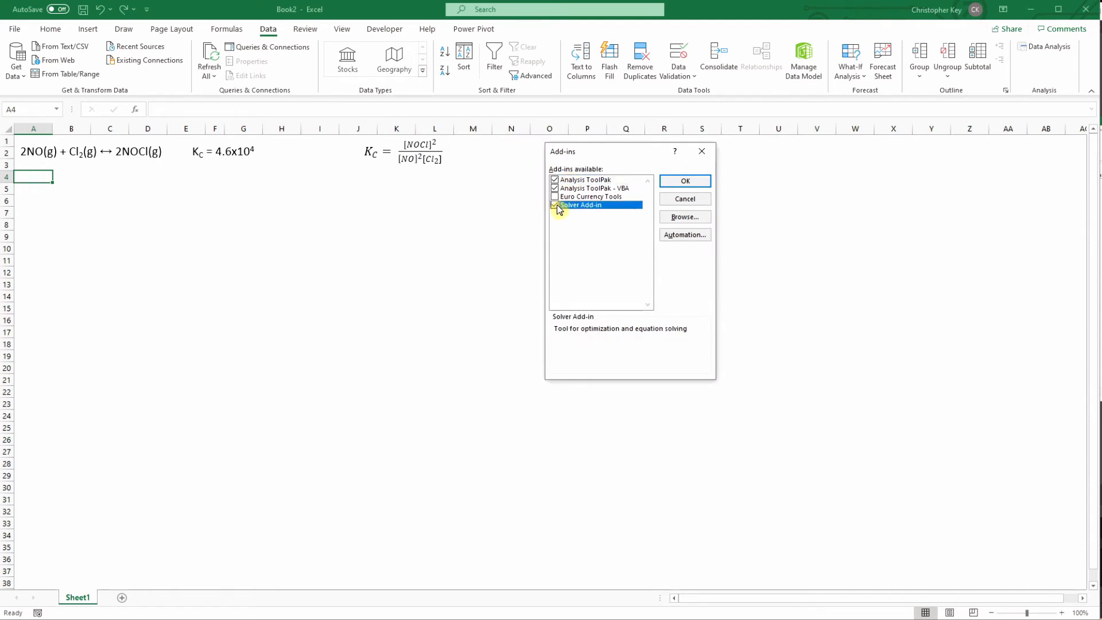
click(555, 205)
click(687, 180)
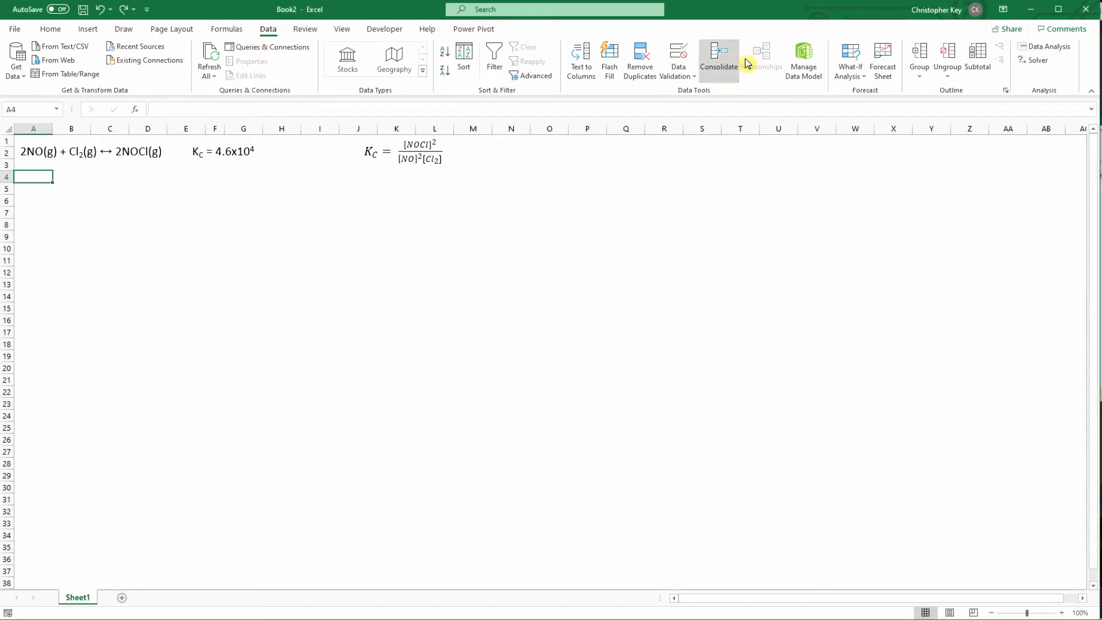
click(1033, 63)
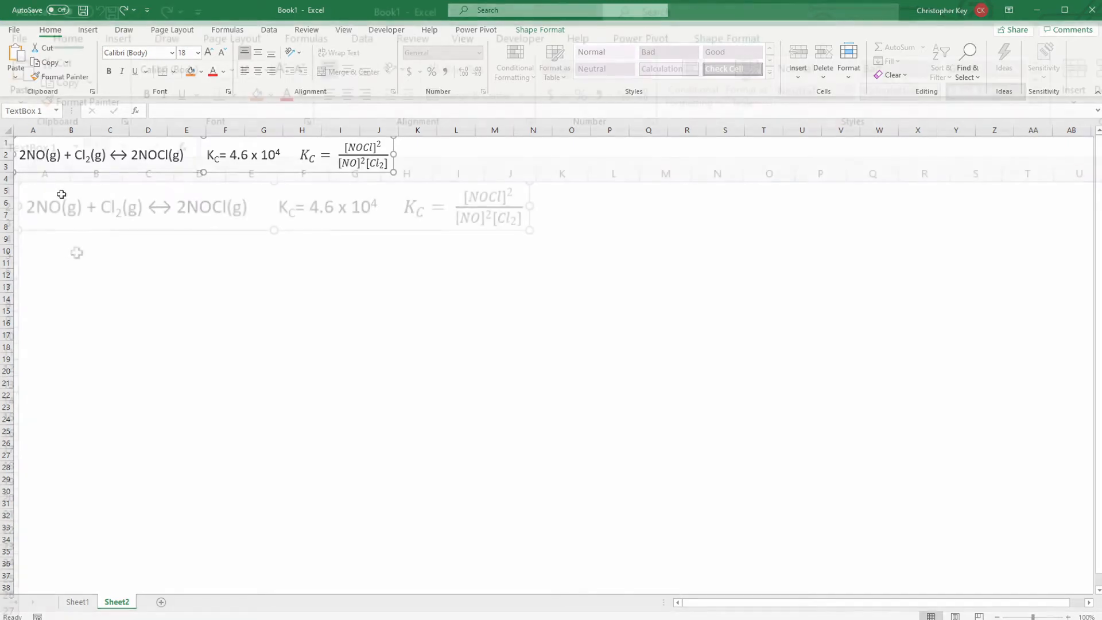
Enter the row labels Initial in B5, Change in B7 and Equilibrium in B9
text(Initial)
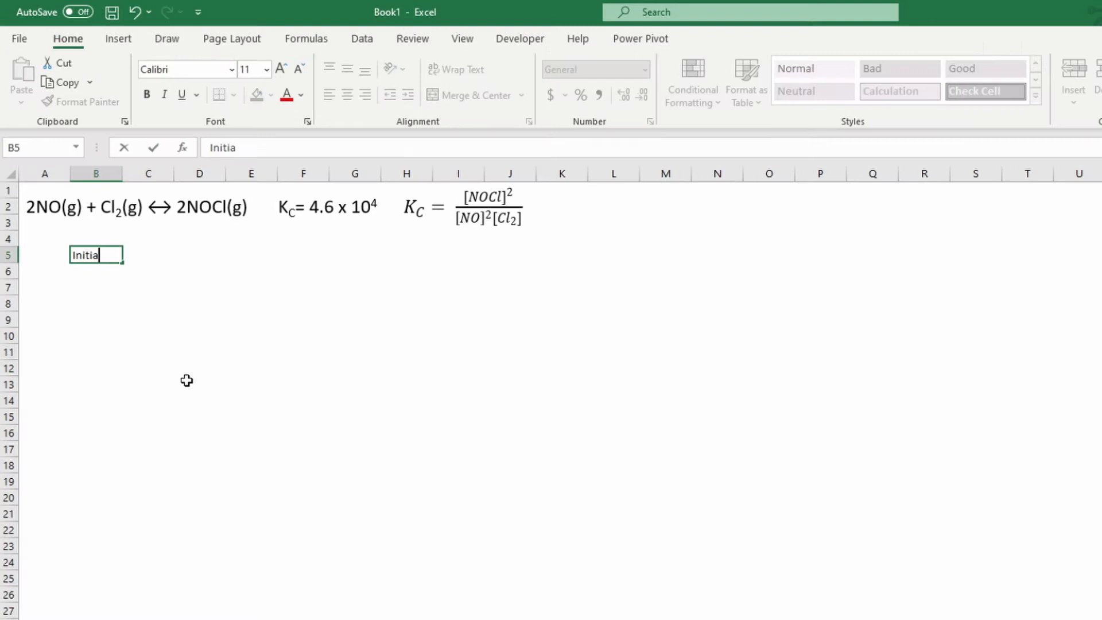
key(Return)
key(Return)
text(Change)
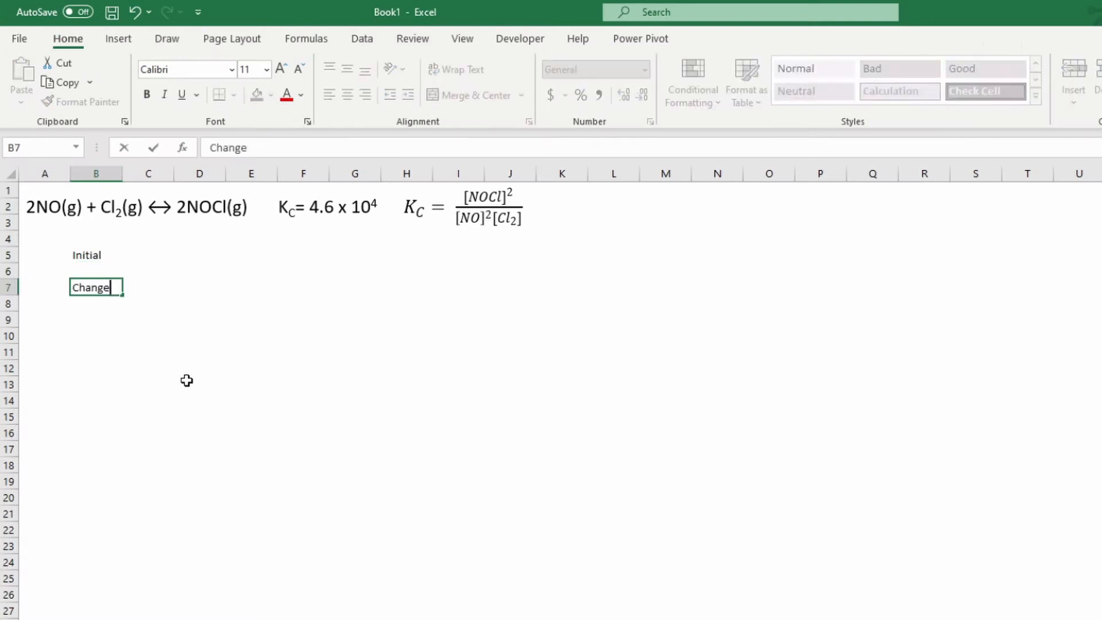
key(Return)
key(Return)
text(Equilibrium)
key(Up)
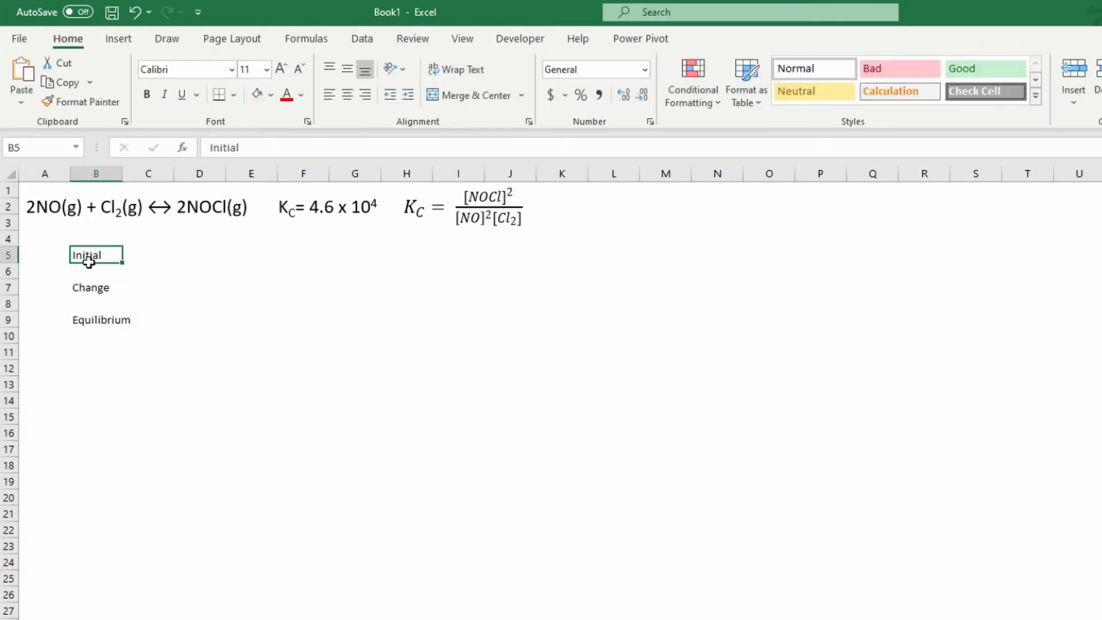
Merge each of the Initial, Change and Equilibrium labels with the cell below it, middle-aligned vertically and left-aligned
drag(88, 253, 104, 336)
click(490, 97)
click(96, 289)
click(498, 96)
click(350, 71)
click(330, 95)
click(101, 319)
click(483, 96)
click(330, 94)
click(477, 95)
click(330, 95)
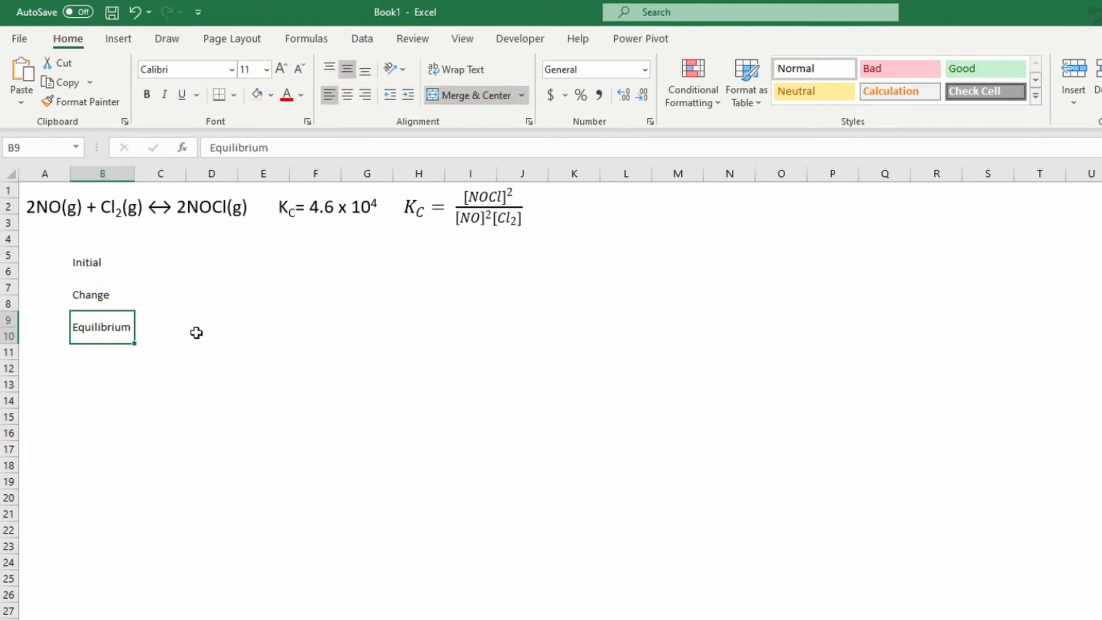
Bold only the first letter of the Initial label and enlarge it to 16 points
click(88, 263)
click(209, 148)
click(147, 97)
click(281, 70)
click(280, 70)
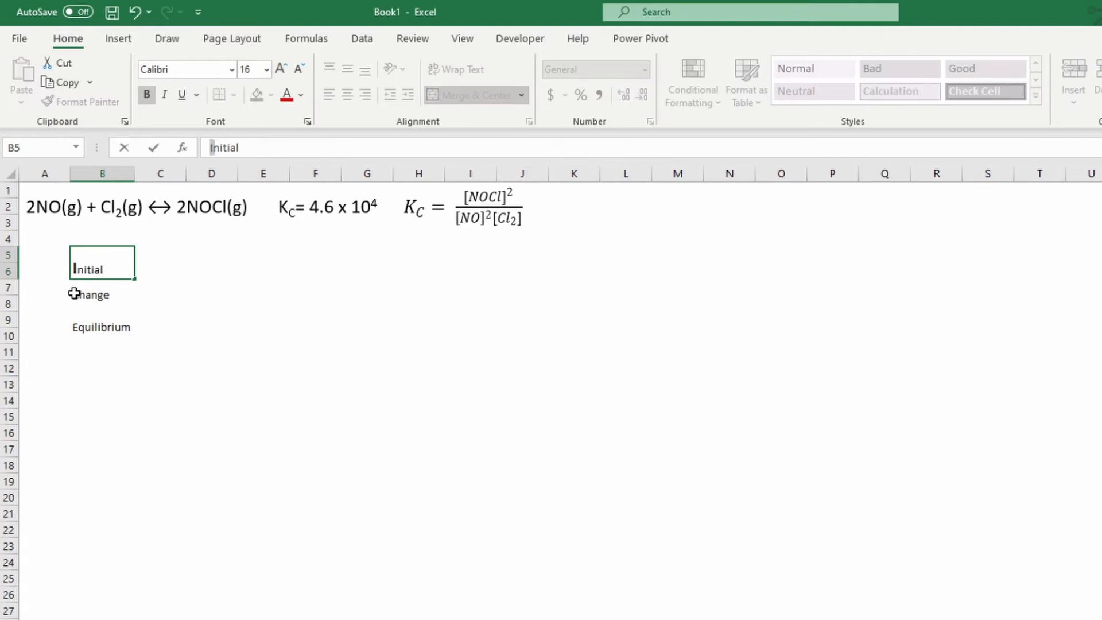
Bold and enlarge only the first letter of the Change label
click(76, 294)
drag(210, 147, 217, 147)
click(147, 95)
click(281, 70)
click(280, 71)
Bold the first letter of Equilibrium at 18 points and fit column B's width to its contents
click(75, 327)
click(281, 70)
click(280, 70)
click(281, 70)
click(154, 335)
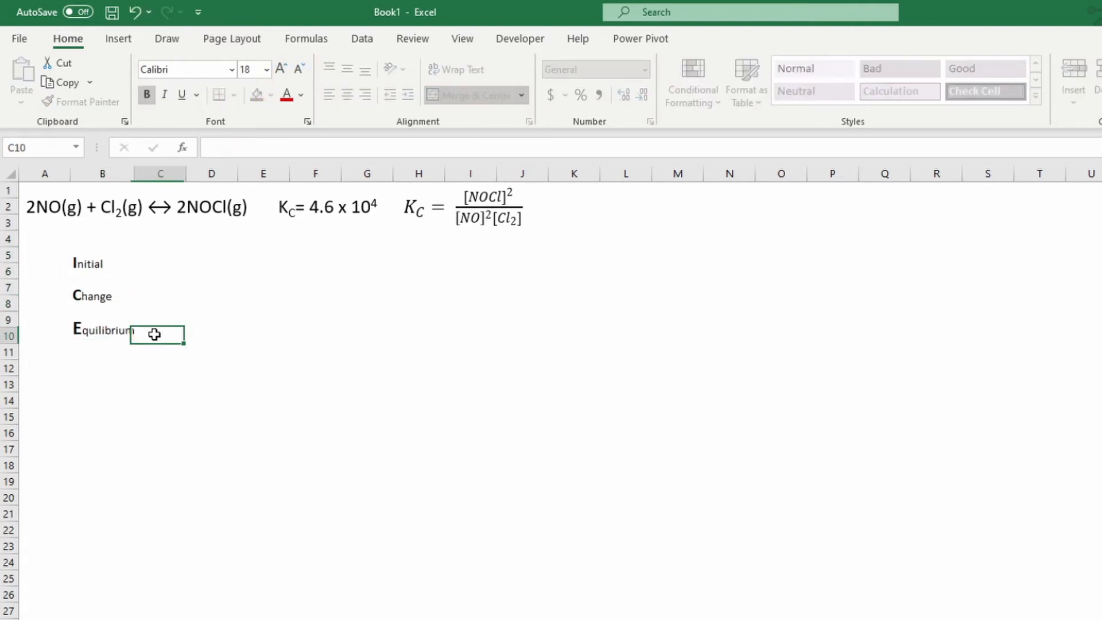
click(110, 323)
double_click(135, 172)
Enter the species [NO], [Cl2] and [NOCl] in cells C5, D5 and E5 of the Initial row
click(91, 267)
key(Tab)
text([NO])
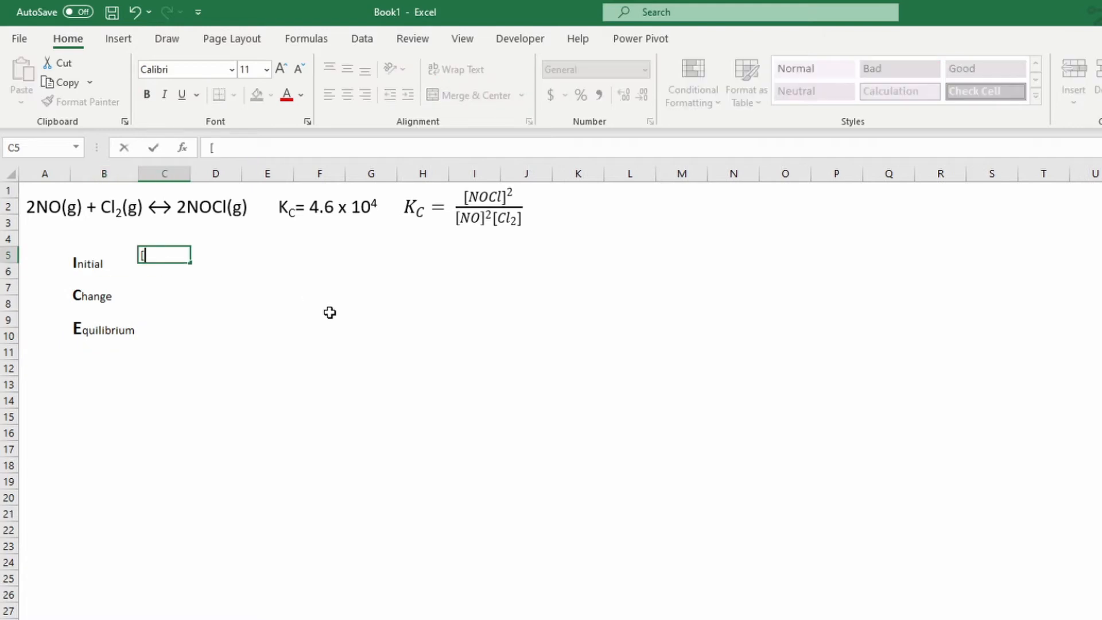
key(Tab)
text([Cl2])
key(Tab)
text([)
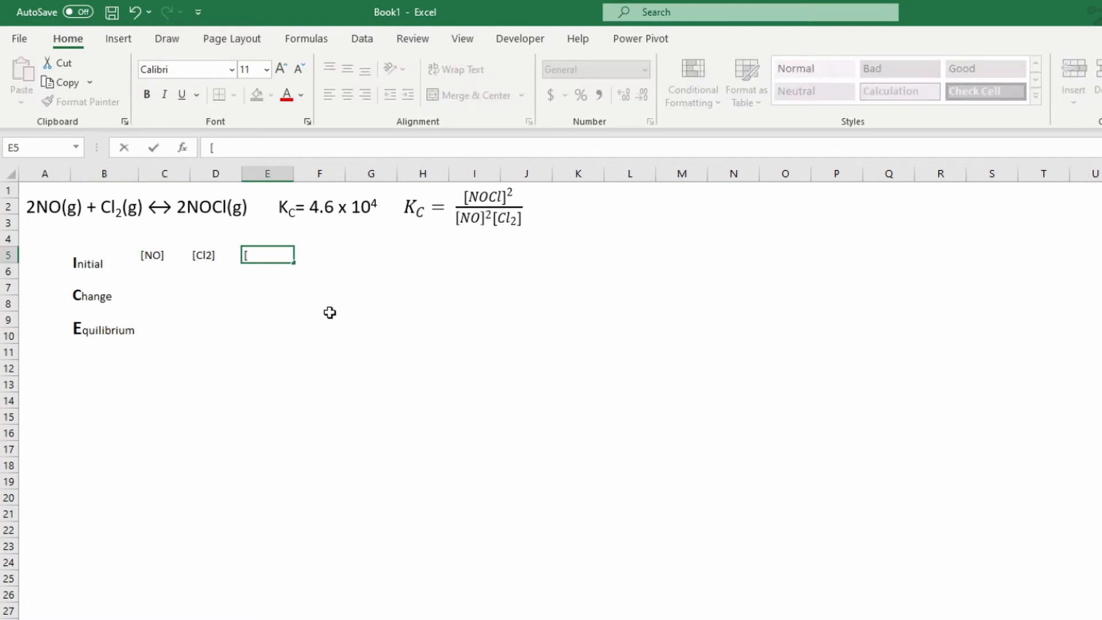
text(NOCl])
Make the 2 of [Cl2] in D5 a subscript and centre the contents of C5:E11 horizontally
click(209, 253)
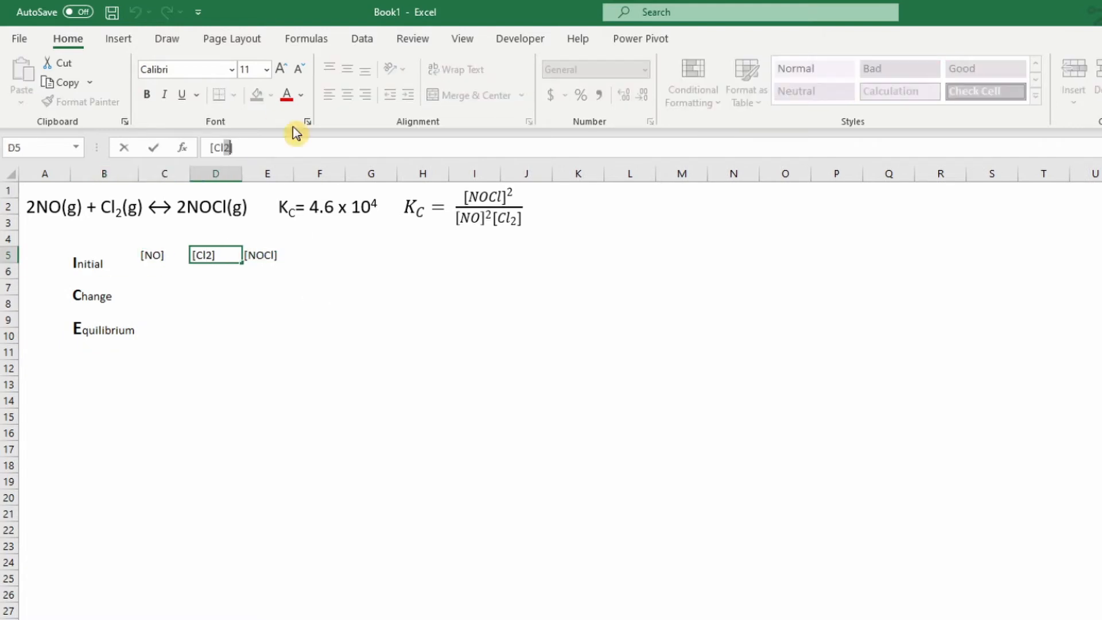
drag(164, 256, 268, 350)
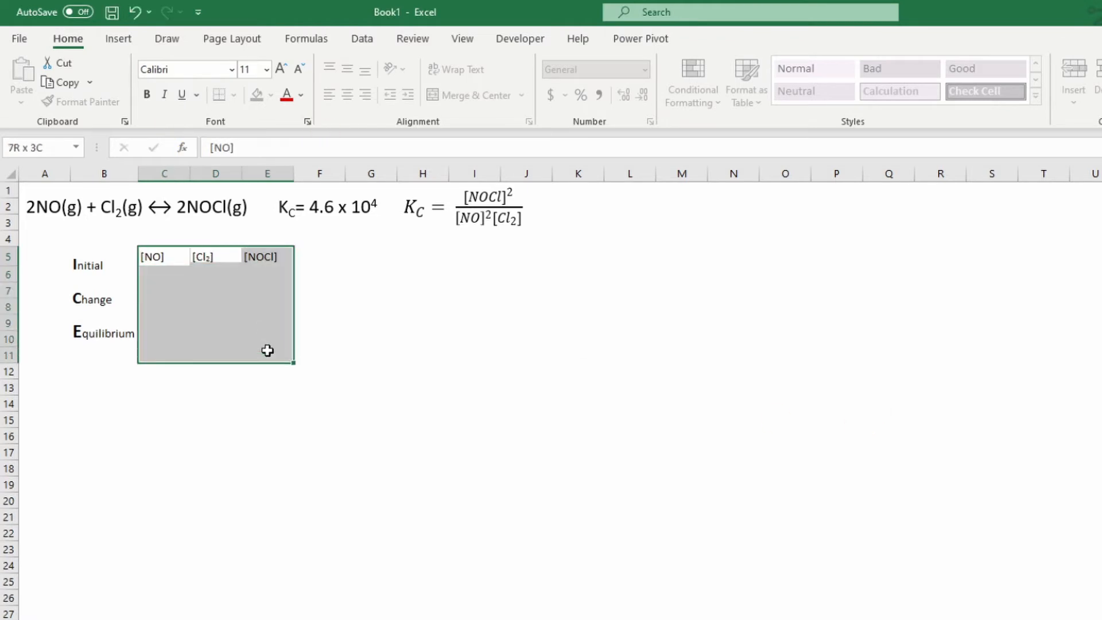
click(347, 95)
click(168, 296)
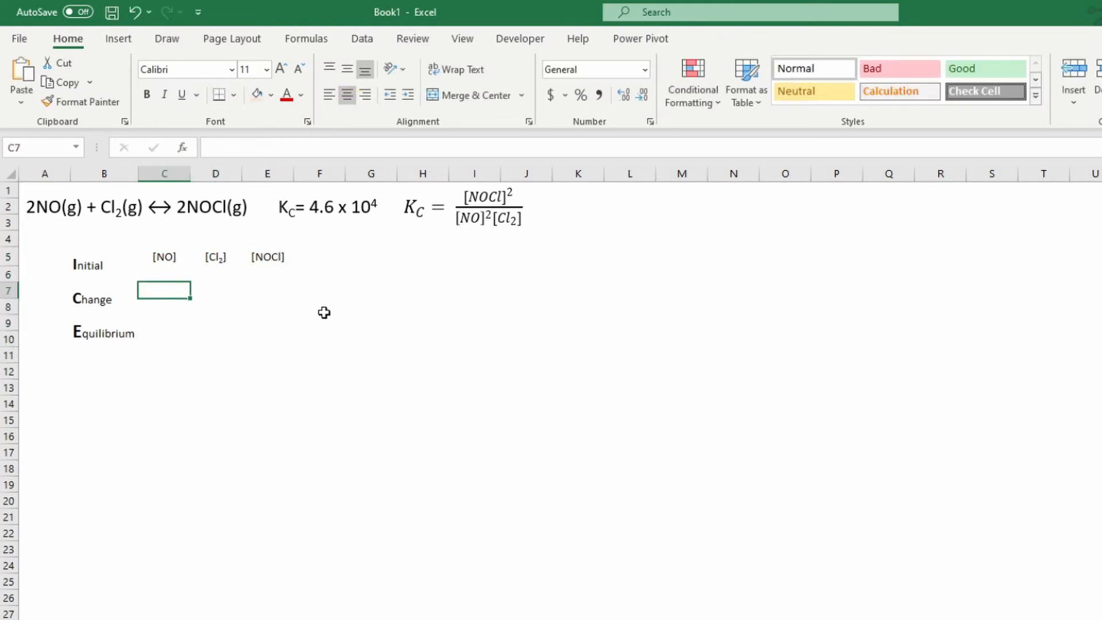
text([NO])
key(BackSpace)
key(BackSpace)
key(BackSpace)
key(BackSpace)
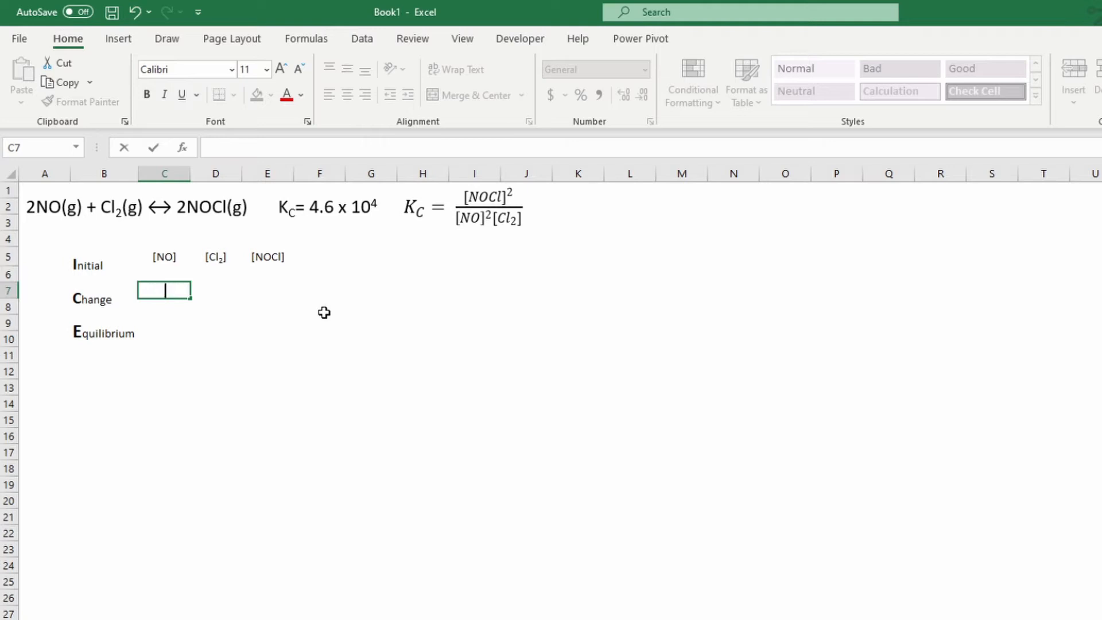
Fill the Change row with 2x in C7, x in D7 and 2x in E7
key(Right)
text(x)
key(Left)
text(2x)
key(Right)
key(Right)
text(2x)
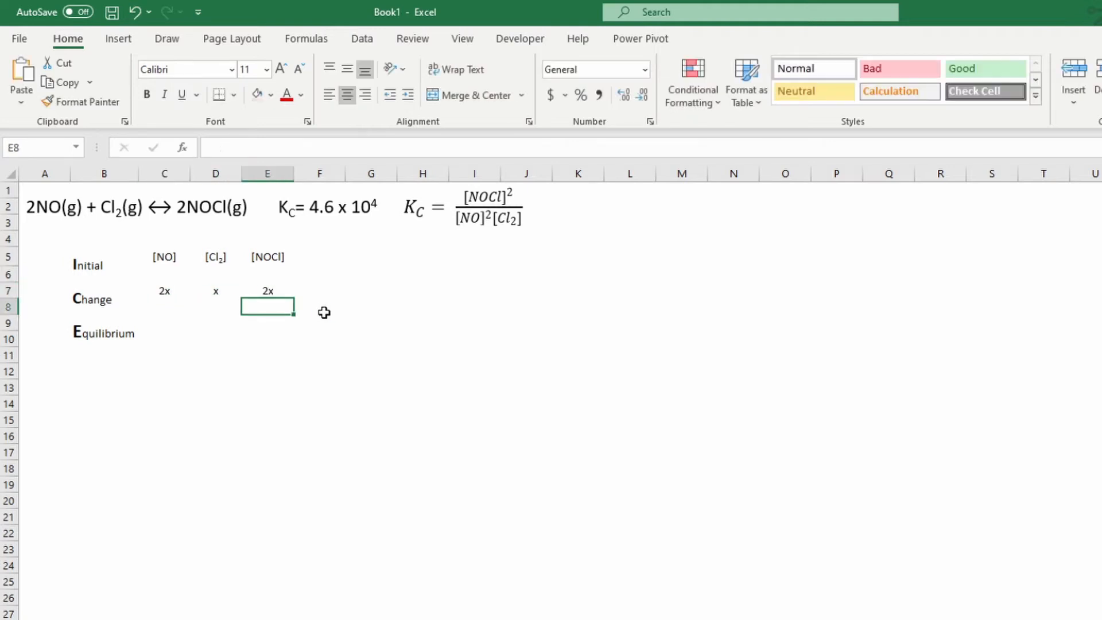
key(Return)
Enter the equilibrium expressions [NO]-2x in C9, [Cl2]-x in D9 and [NOCl]+2x in E9
key(Right)
key(Down)
key(Left)
text([)
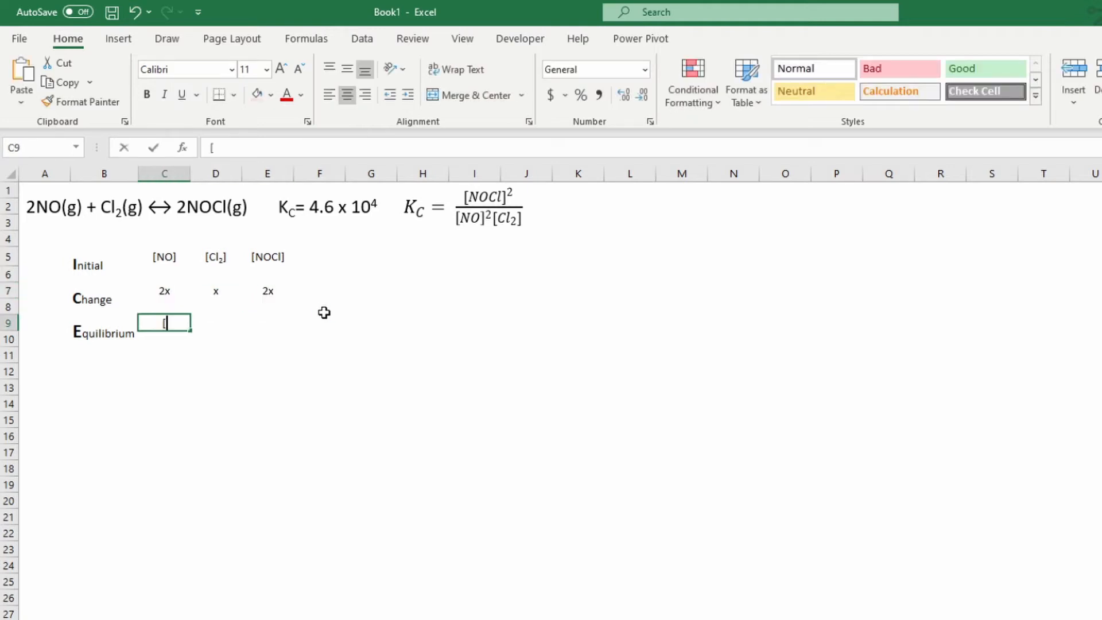
text(NO]-2x)
key(Right)
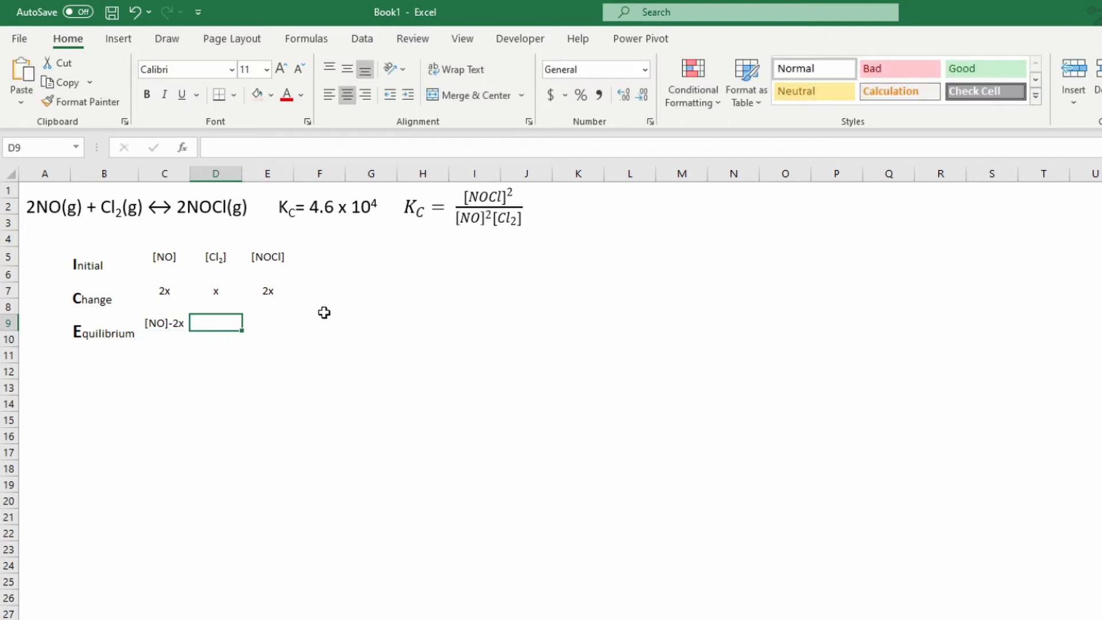
text([Cl2]-x)
key(Right)
text([)
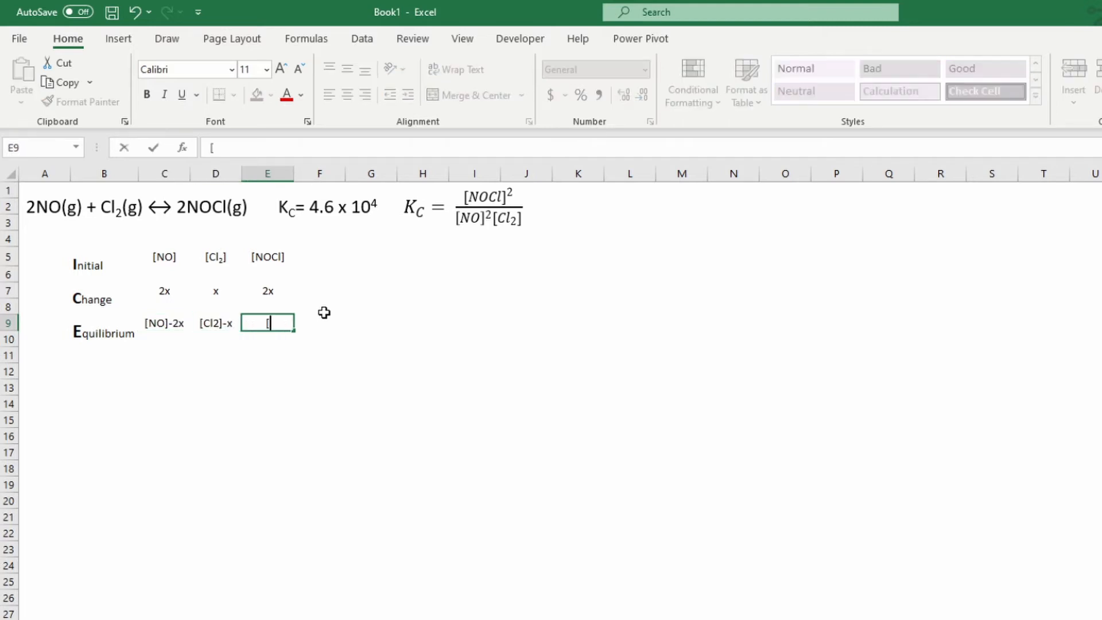
text(NOCl]+2x)
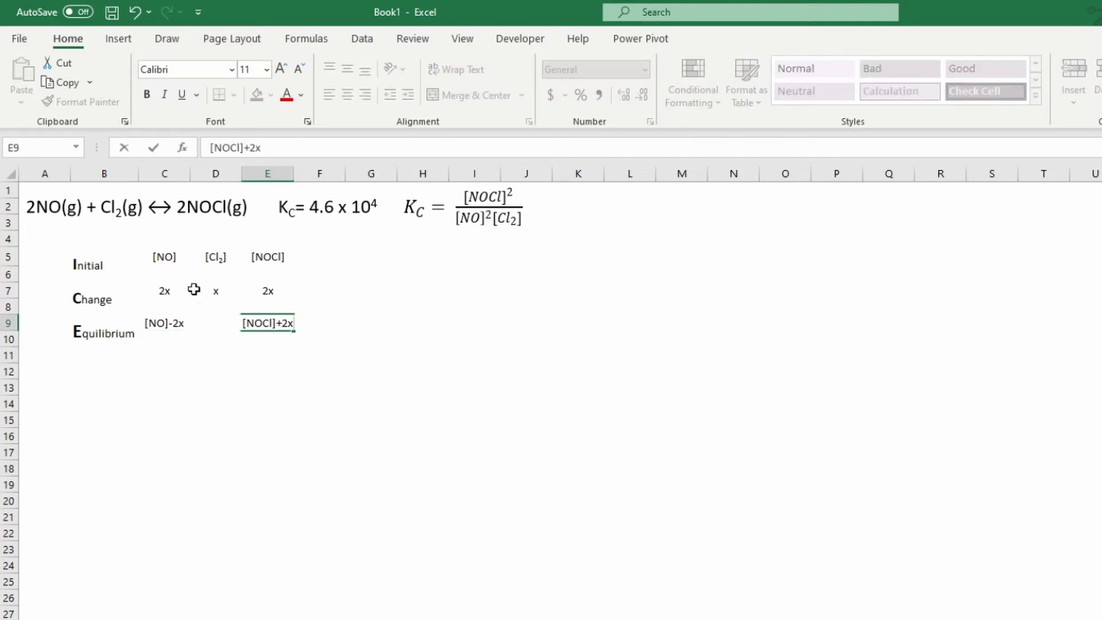
click(278, 351)
Format the 2 of Cl2 in cell D9's equilibrium expression as a subscript
click(214, 324)
drag(224, 148, 230, 147)
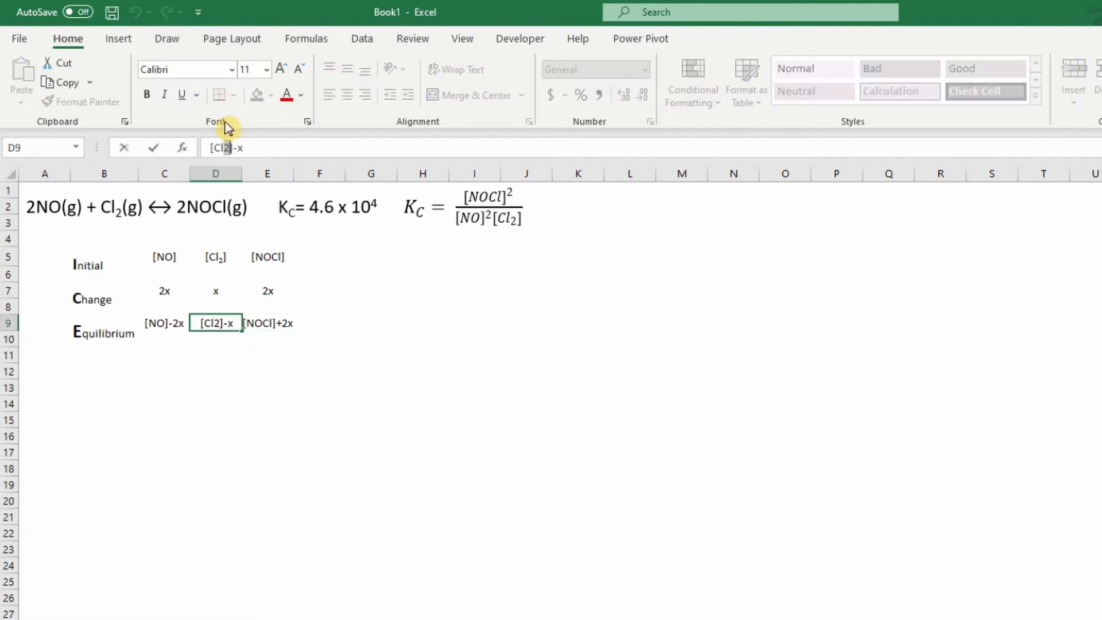
click(173, 340)
Put a thick outside border around each of the Initial, Change and Equilibrium blocks across columns B to E
drag(90, 253, 268, 270)
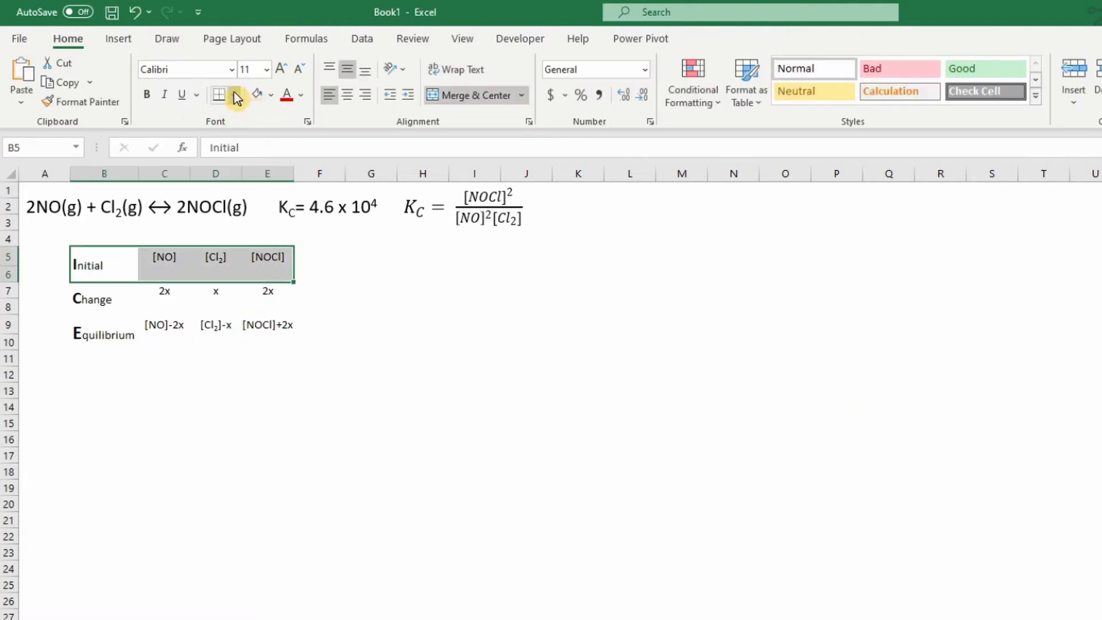
click(220, 94)
drag(106, 302, 269, 304)
click(219, 95)
drag(81, 330, 270, 348)
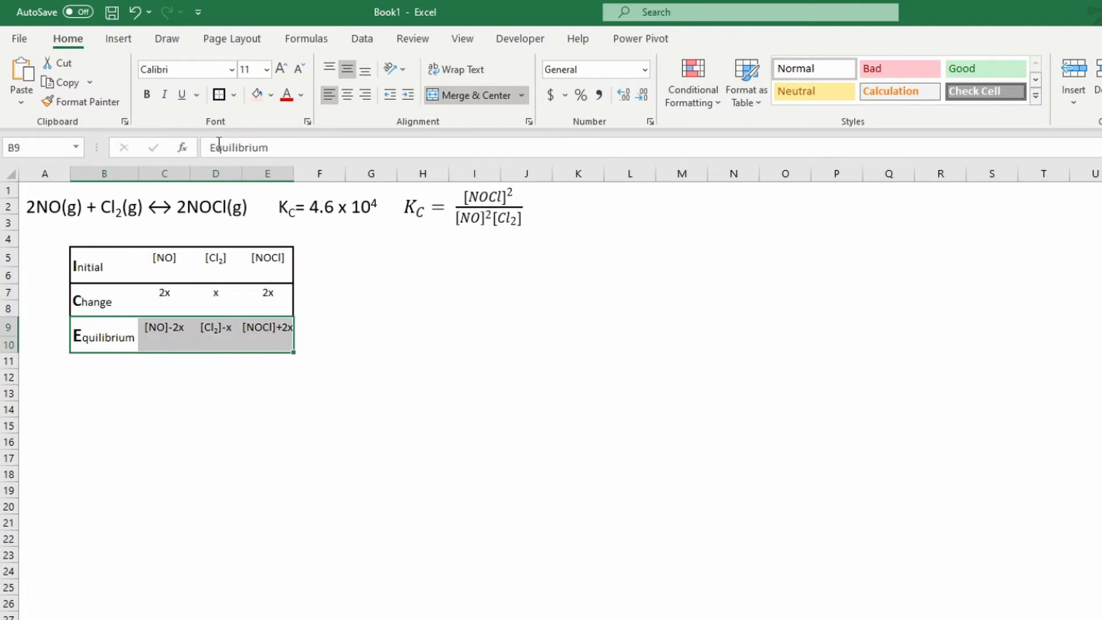
click(220, 94)
click(320, 327)
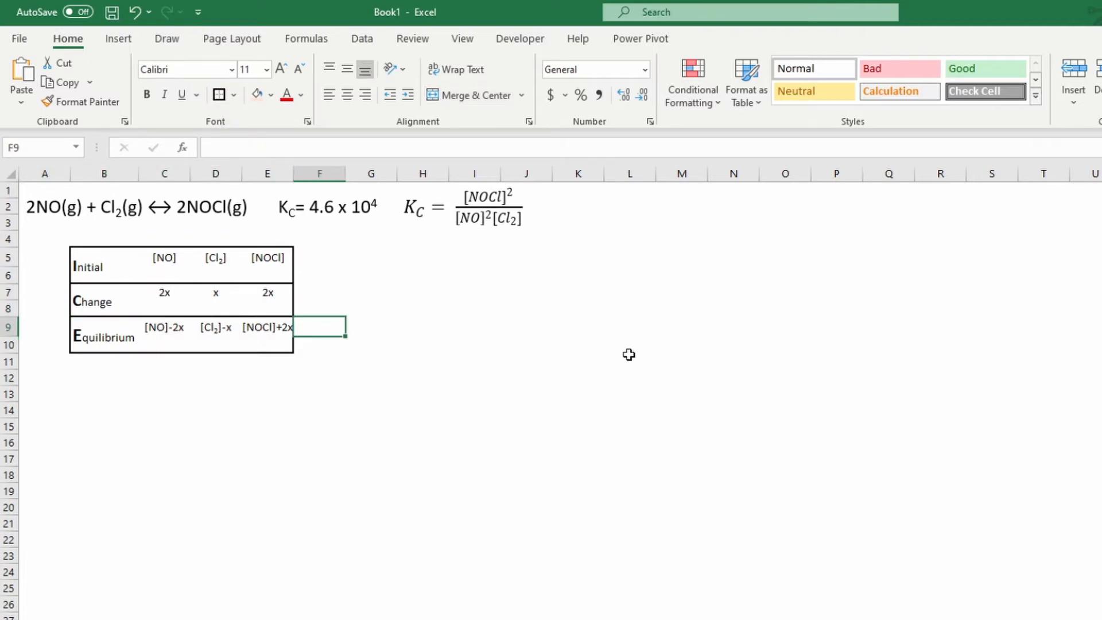
Enter the initial concentrations 0.1 for NO in C6, 0.2 for Cl2 in D6 and 0.3 for NOCl in E6
click(158, 272)
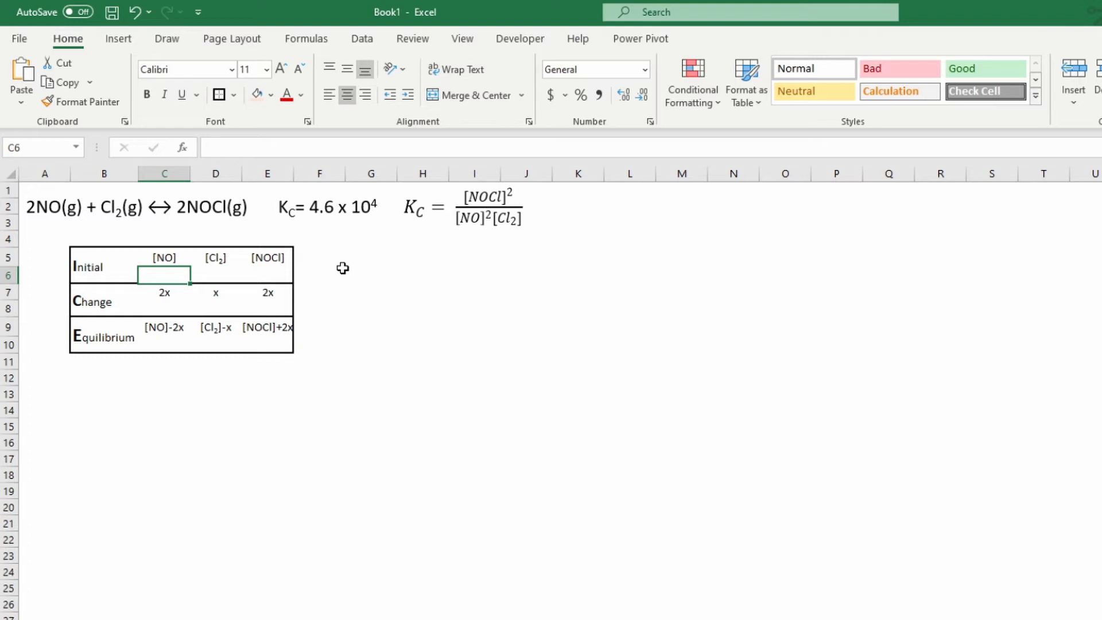
text(0.1)
key(Tab)
text(0.2)
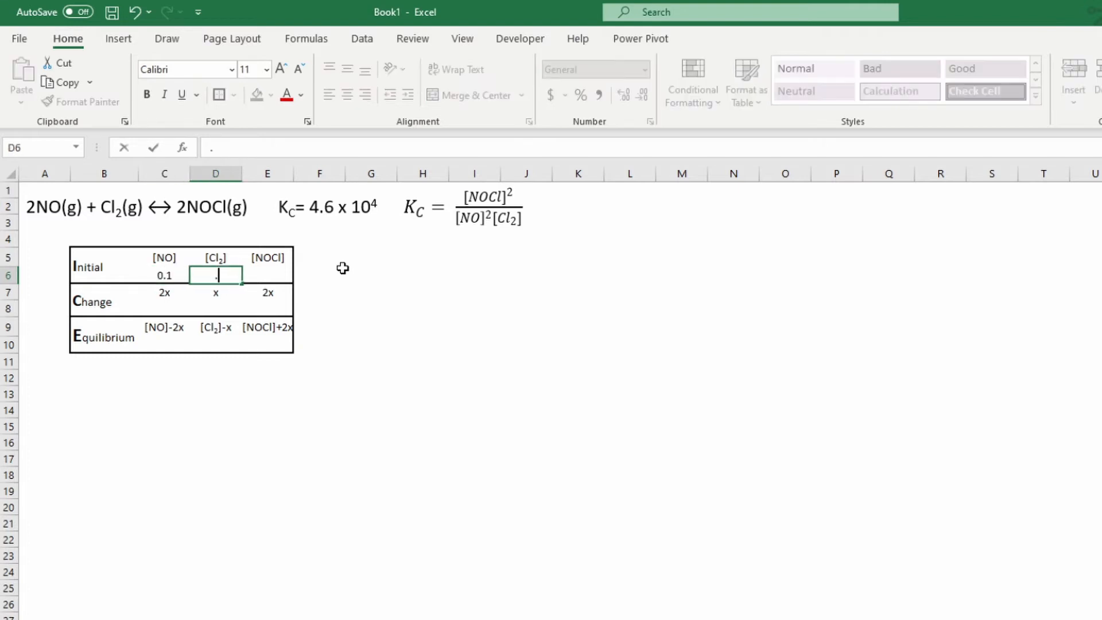
key(Tab)
text(.3)
key(Return)
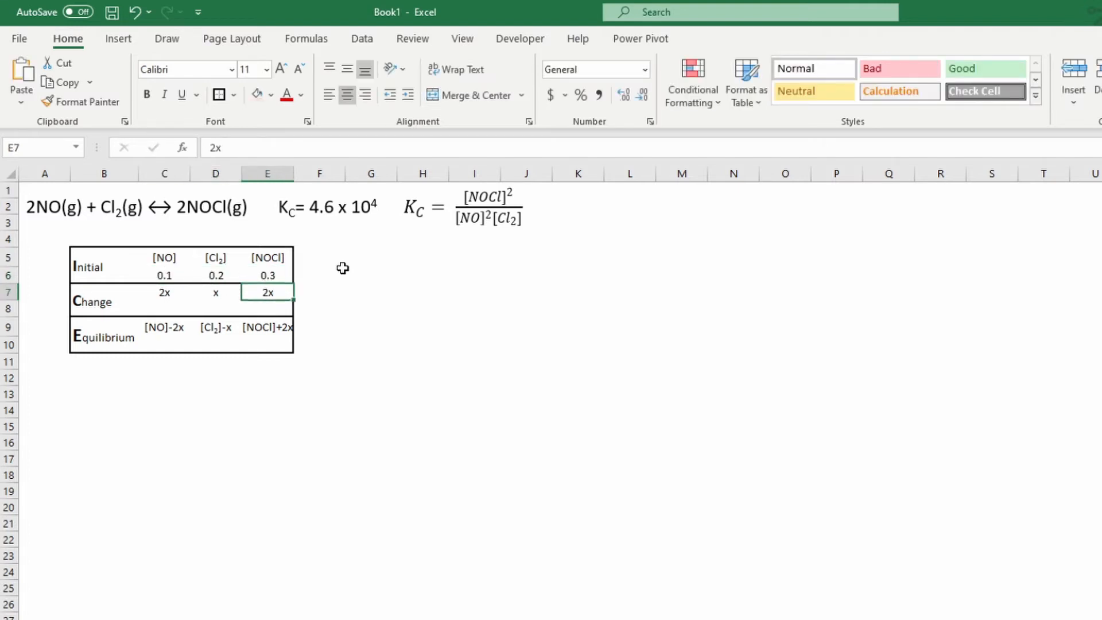
key(Down)
key(Left)
key(Left)
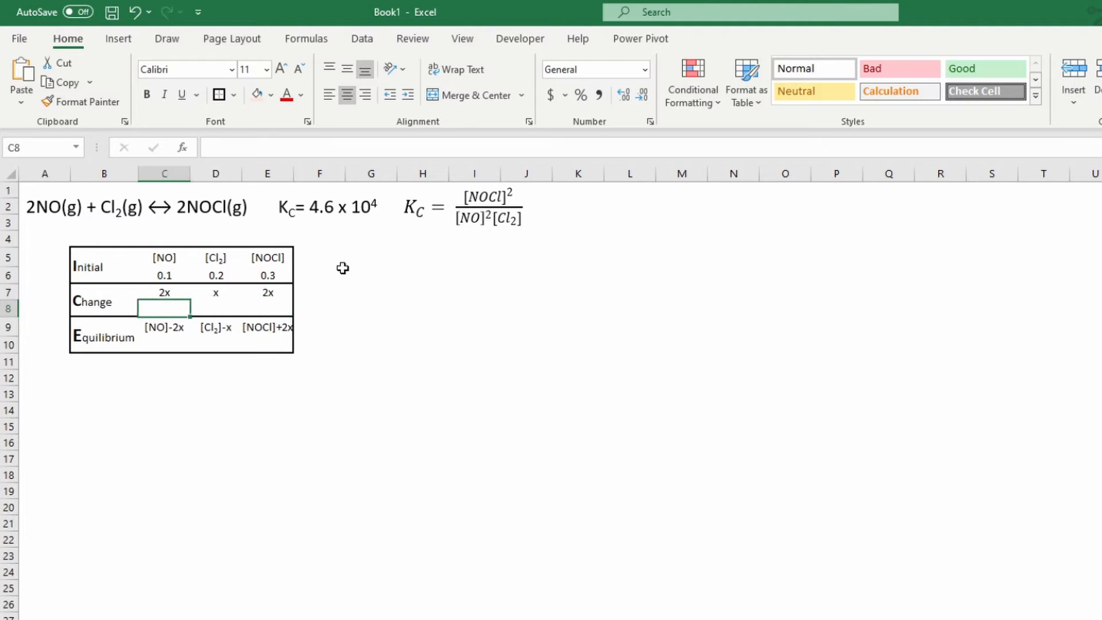
key(Right)
key(Left)
key(Right)
key(Up)
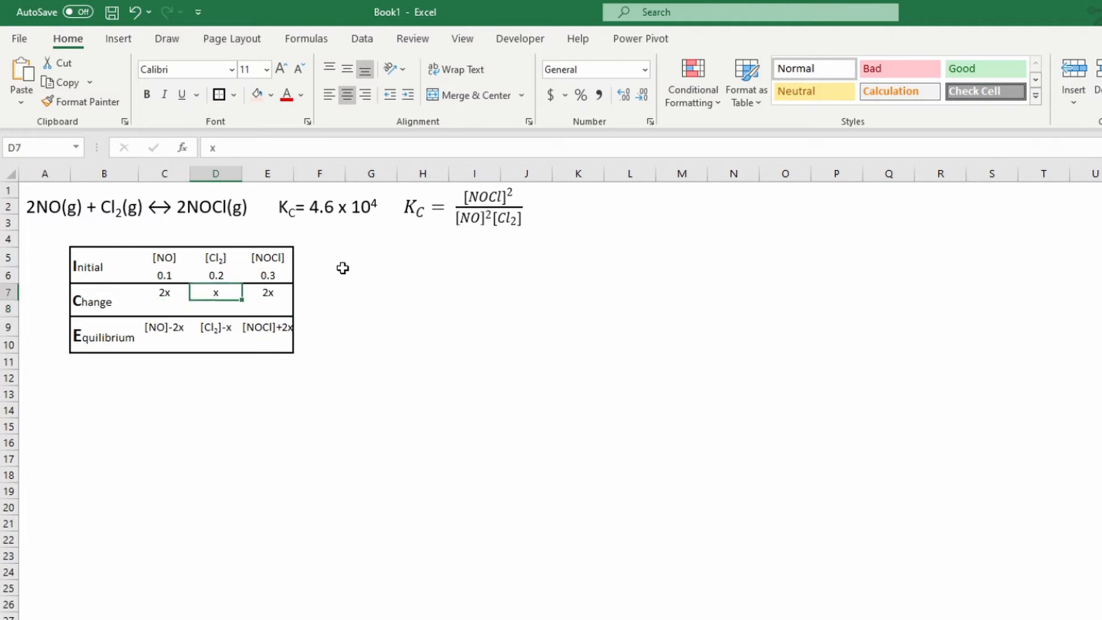
key(Down)
key(Left)
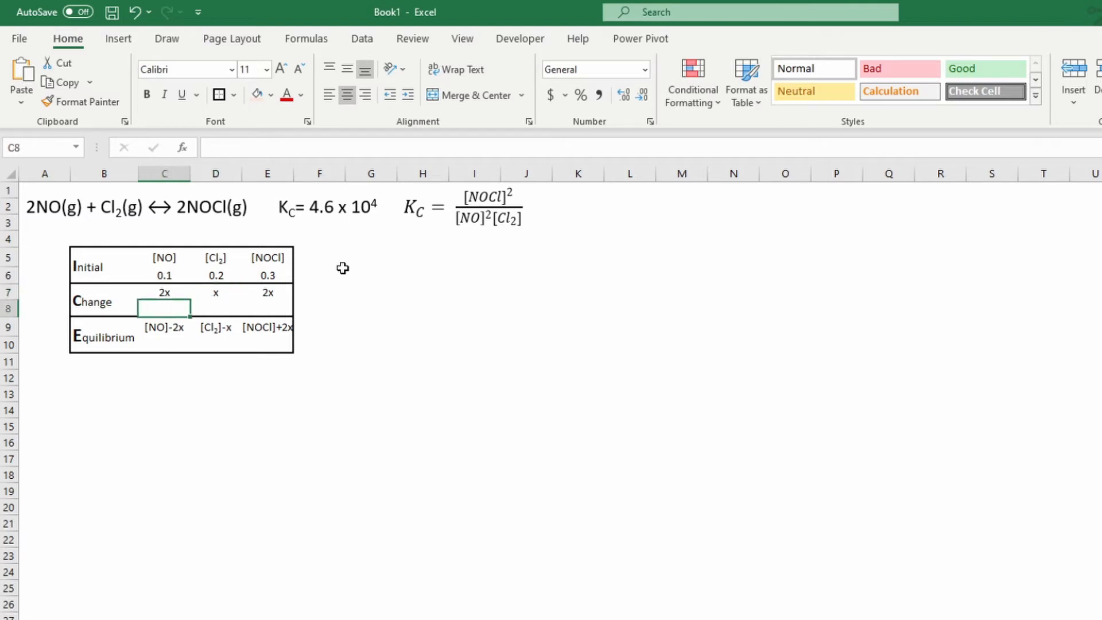
key(Down)
key(Up)
key(Right)
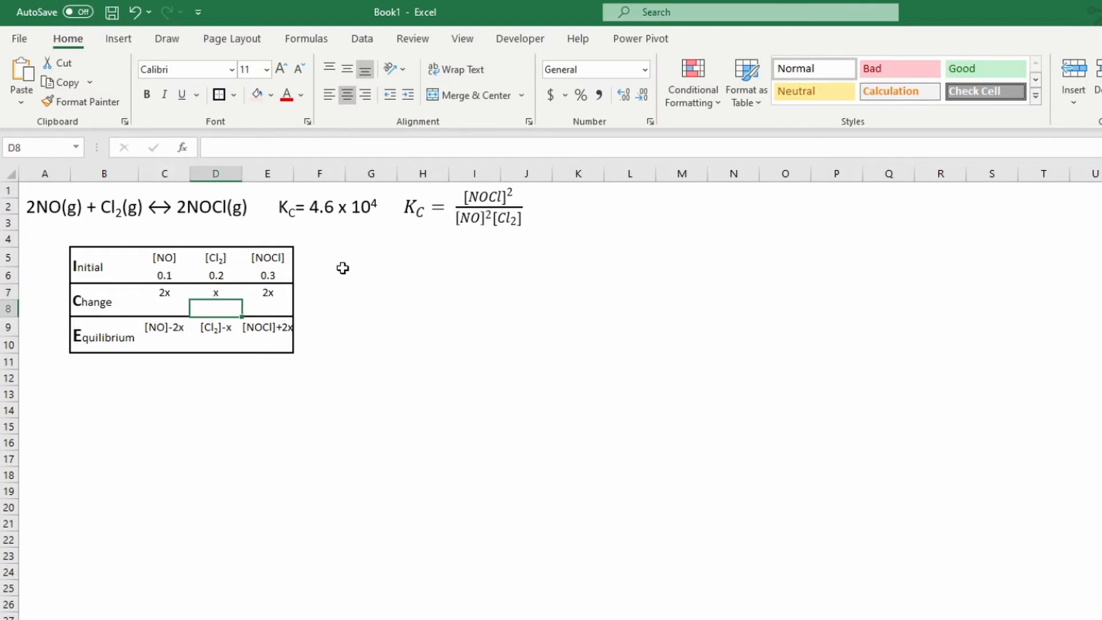
key(Up)
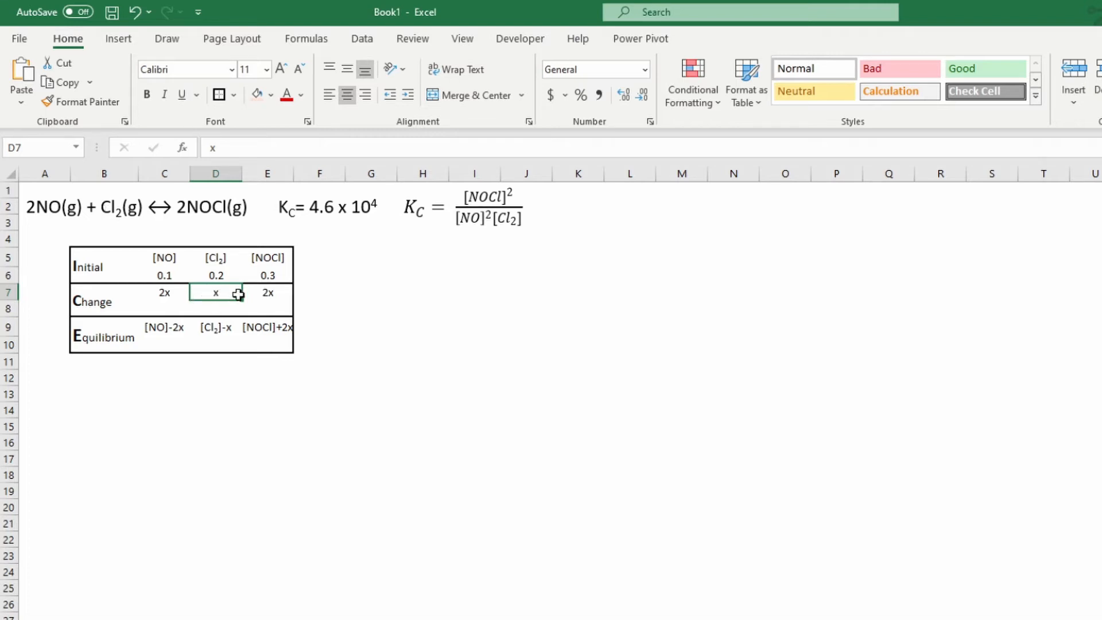
click(162, 292)
click(268, 291)
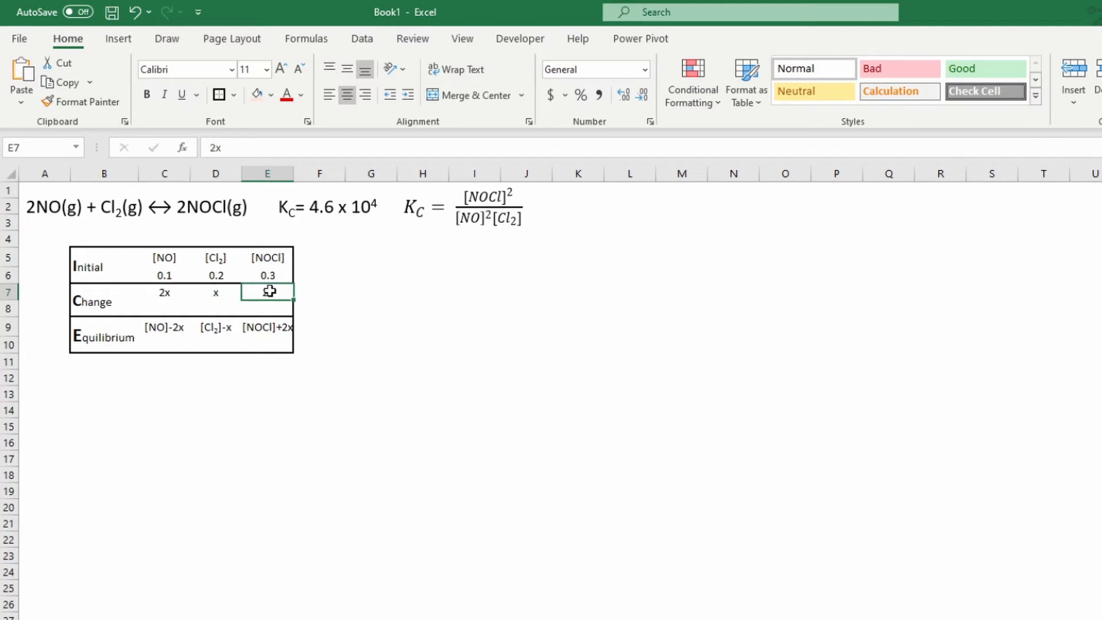
click(222, 293)
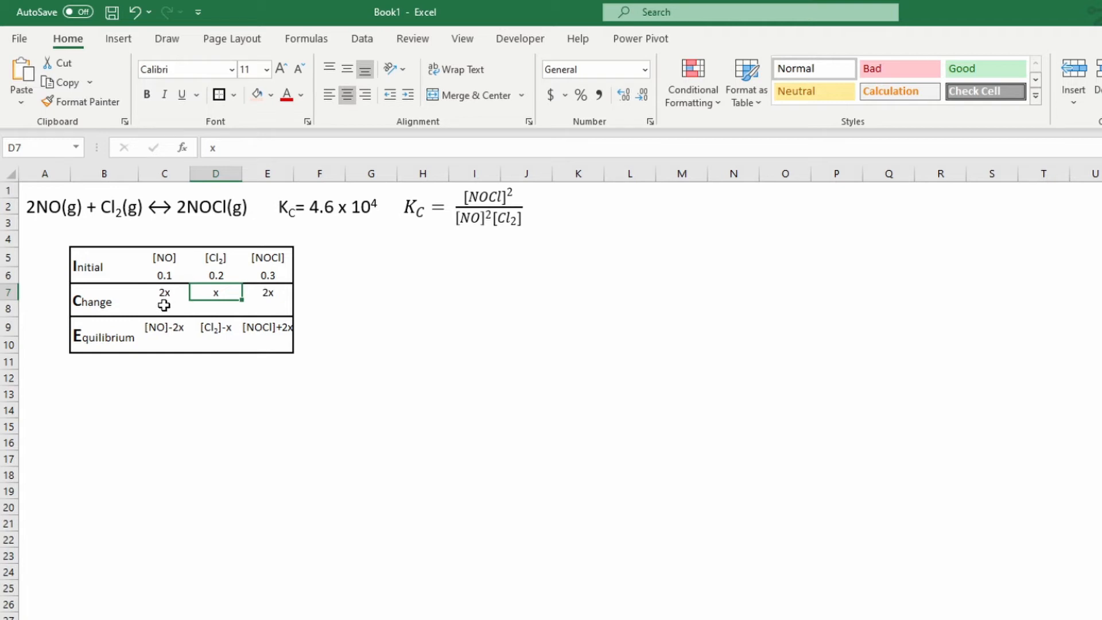
Enter 0.01 as the trial value of x for Cl2 in cell D8 of the Change block
click(221, 309)
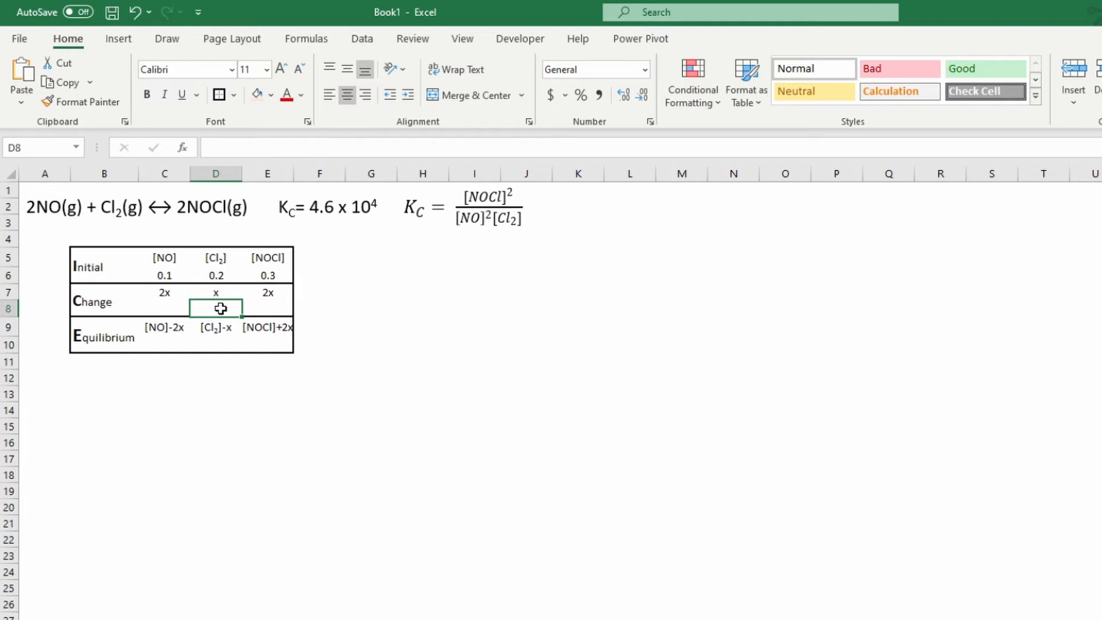
text(0.01)
key(ctrl+Return)
Calculate the NO change in C8 with the formula =2*D8
click(160, 306)
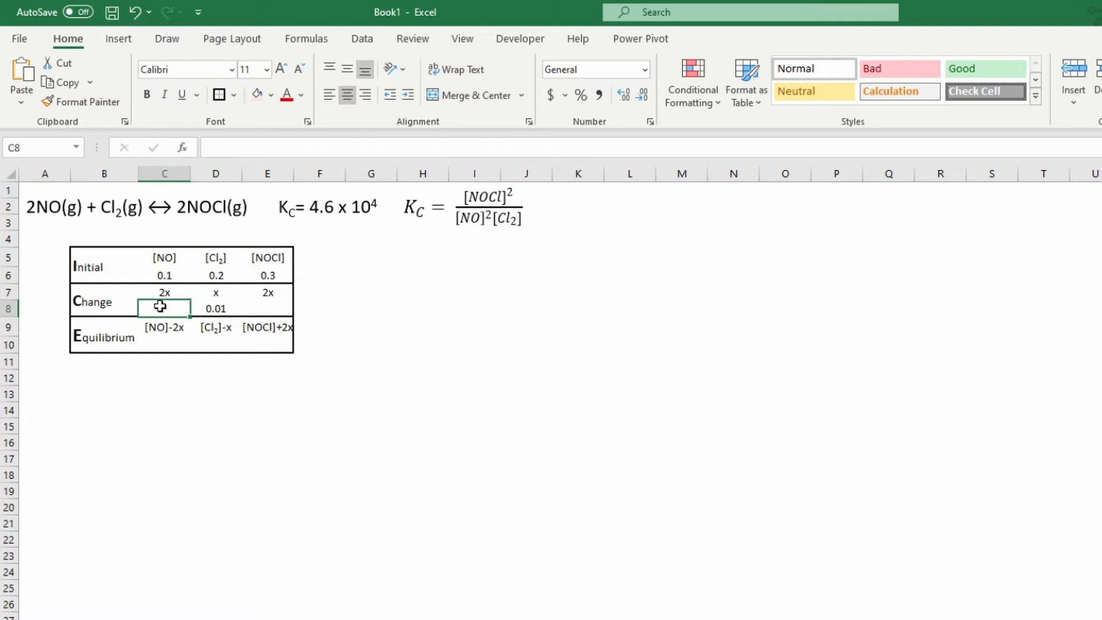
text(=)
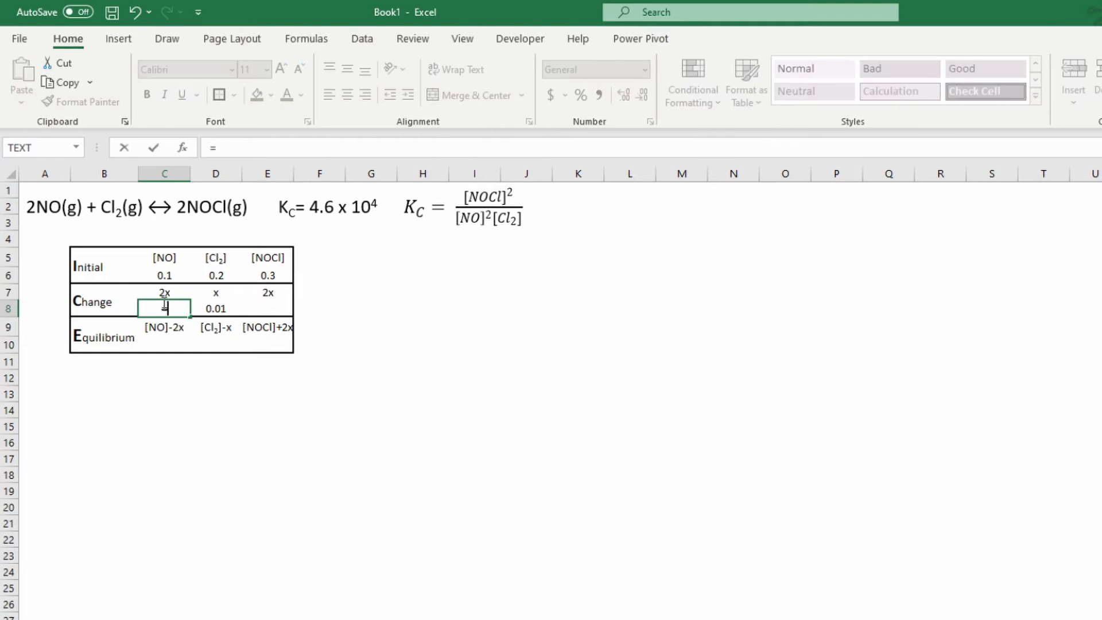
text(2*)
click(208, 306)
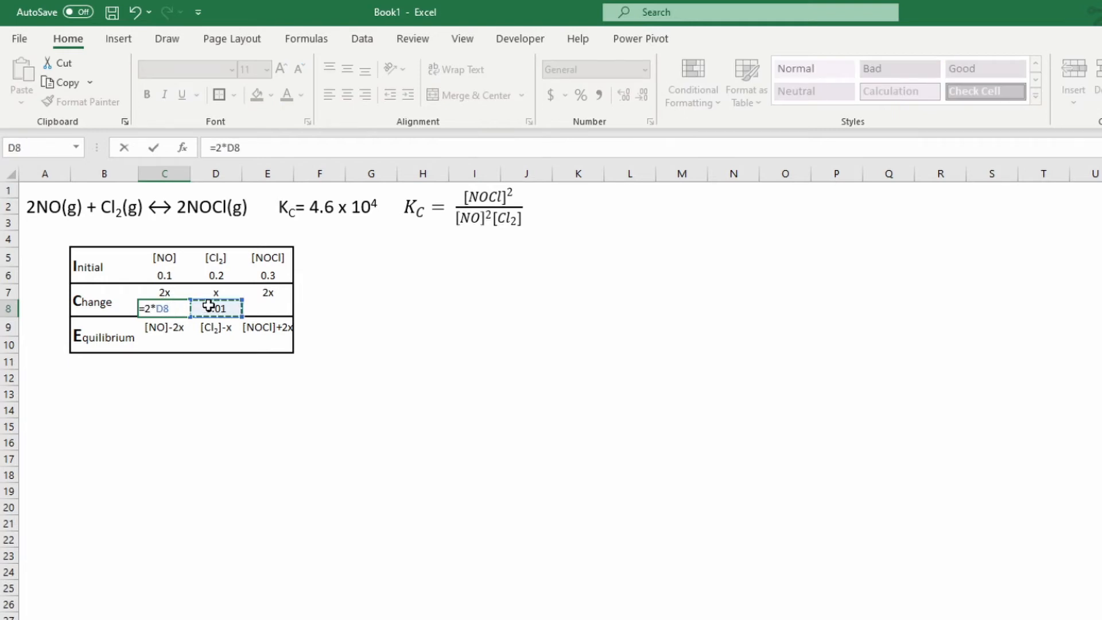
key(Return)
Calculate the NOCl change in E8 with the formula =2*D8
click(272, 308)
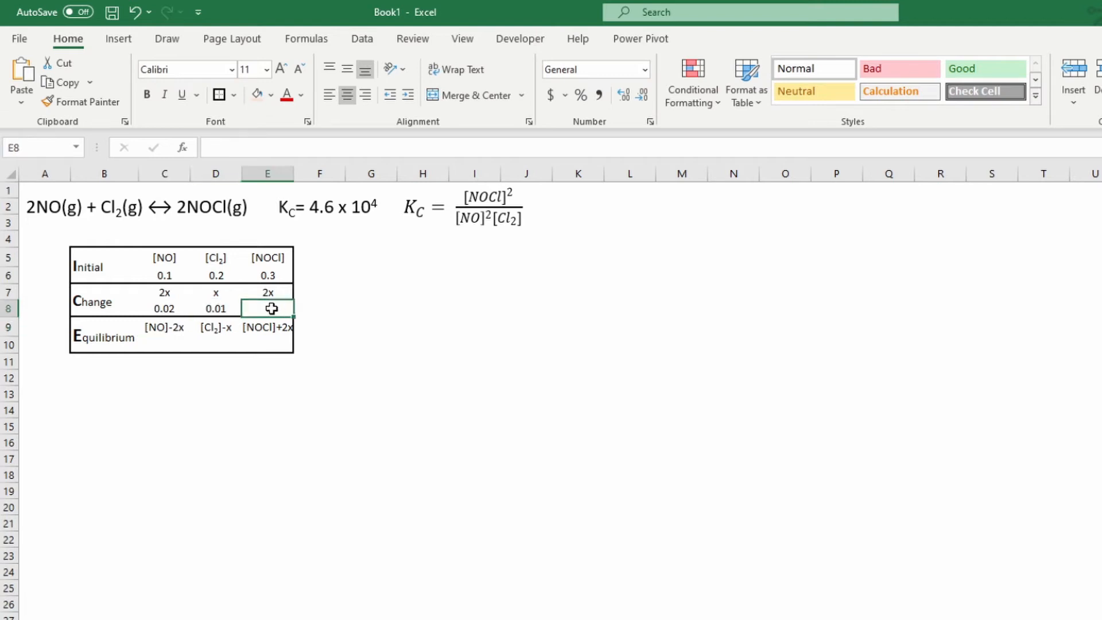
text(=2)
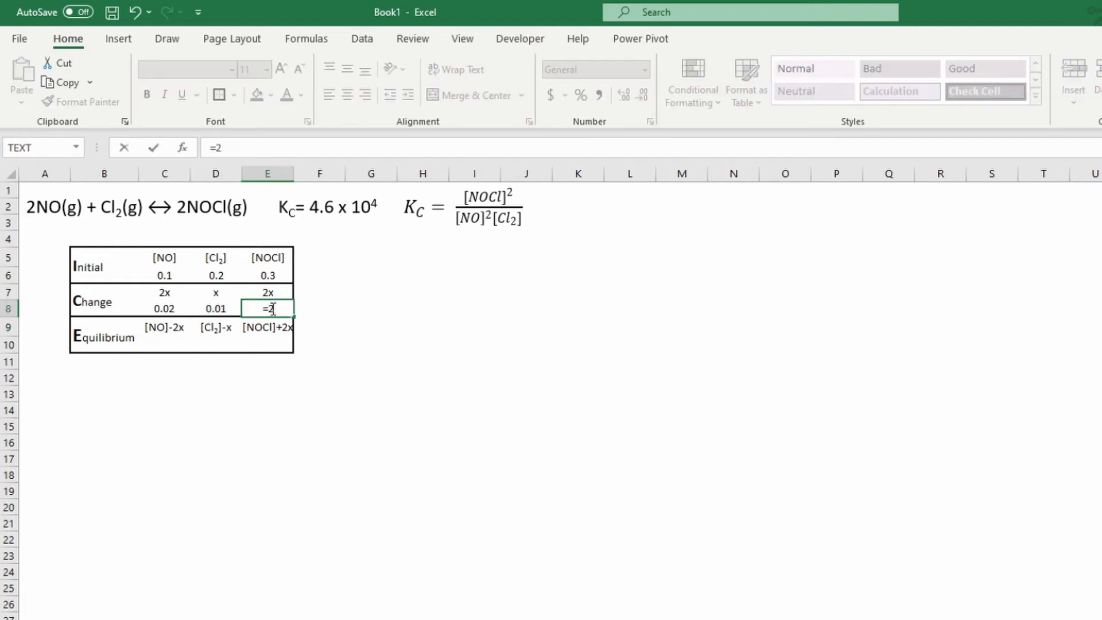
text(*)
click(210, 309)
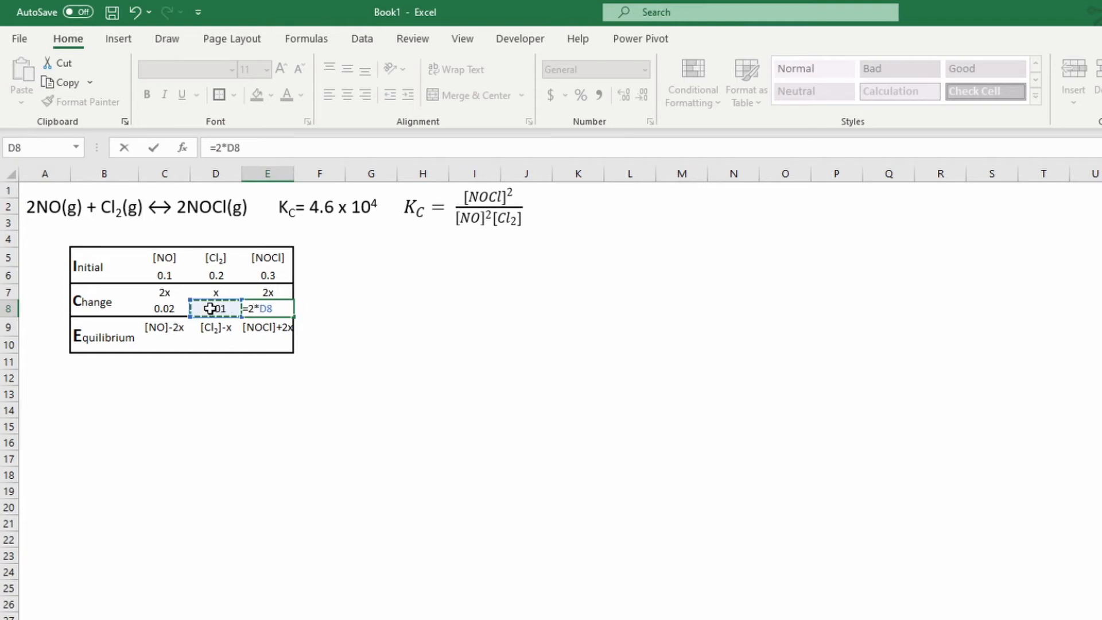
key(Return)
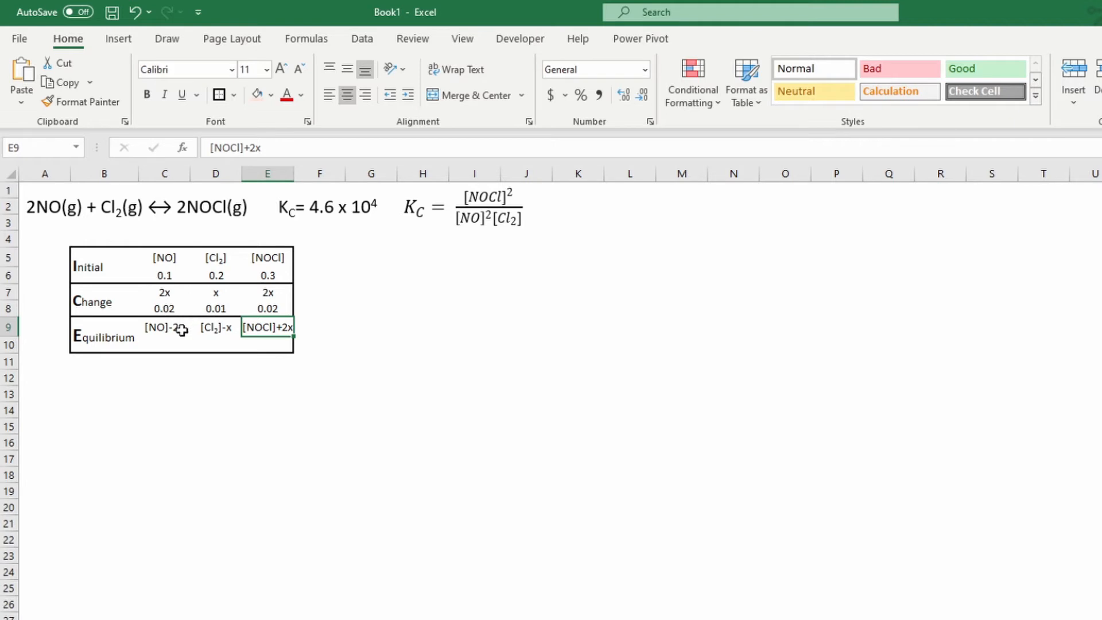
Calculate the equilibrium NO concentration in C10 with the formula =C6-C8
click(164, 343)
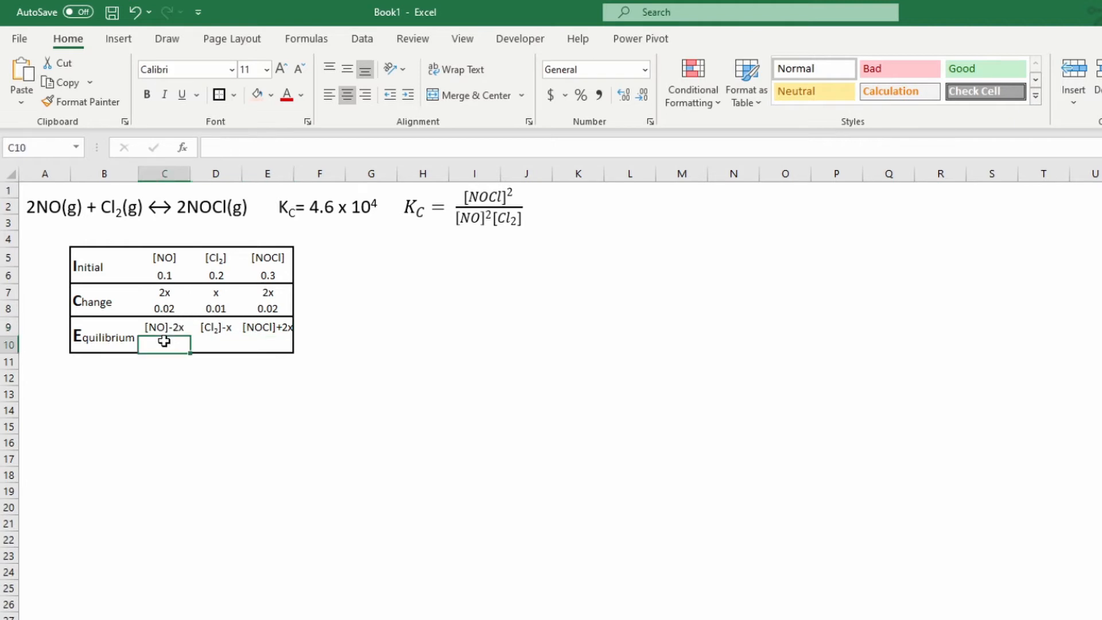
text(=)
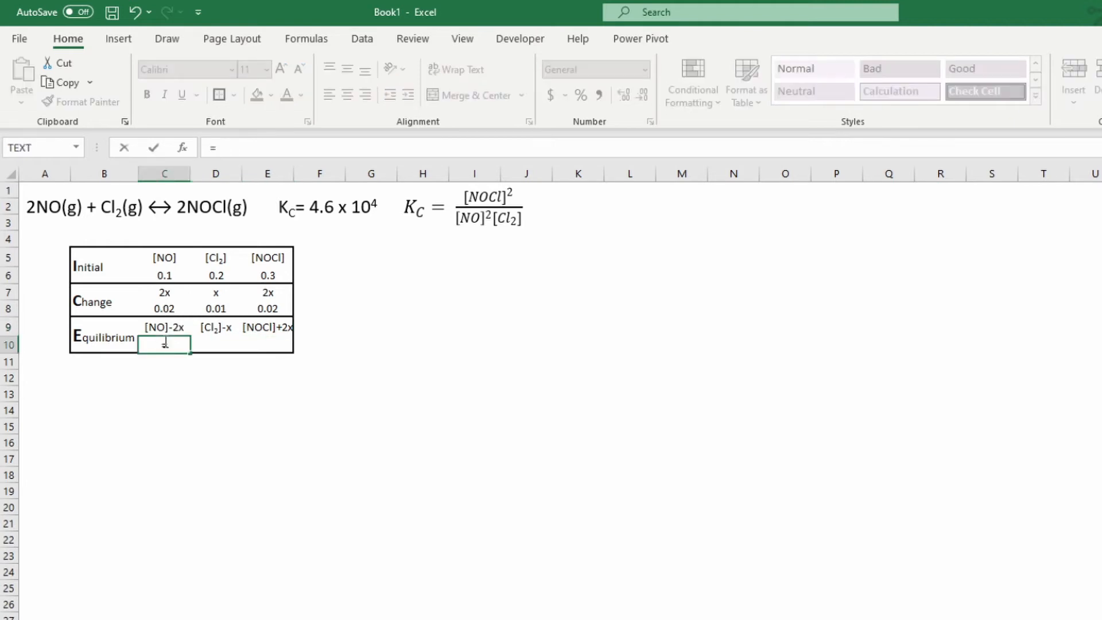
click(165, 275)
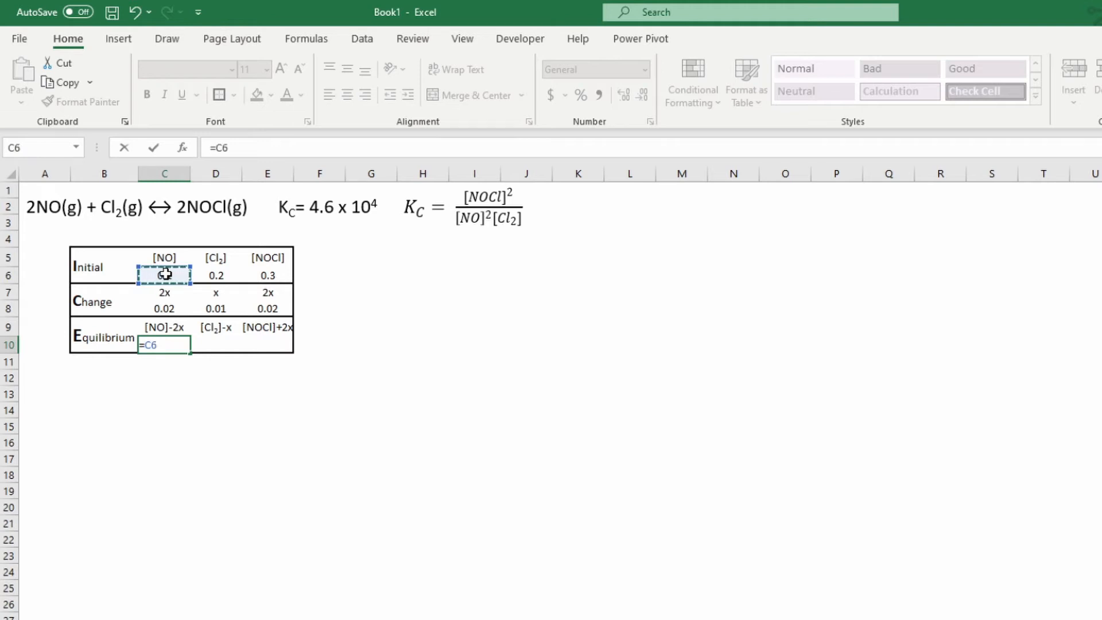
text(-)
click(168, 308)
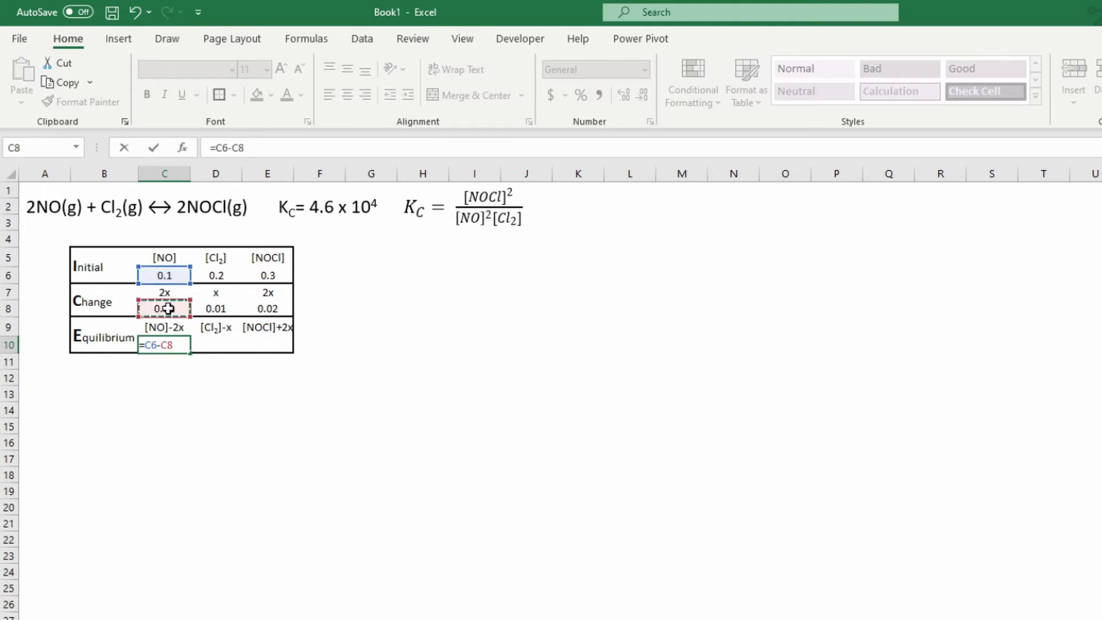
key(Return)
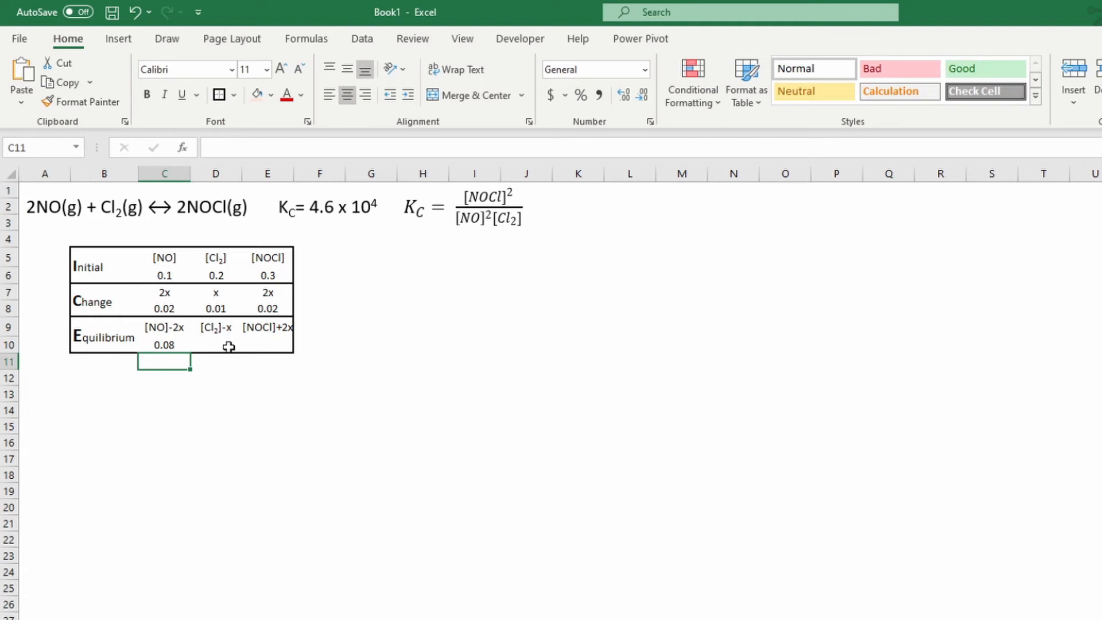
Calculate the equilibrium Cl2 concentration in D10 with the formula =D6-D8
click(228, 346)
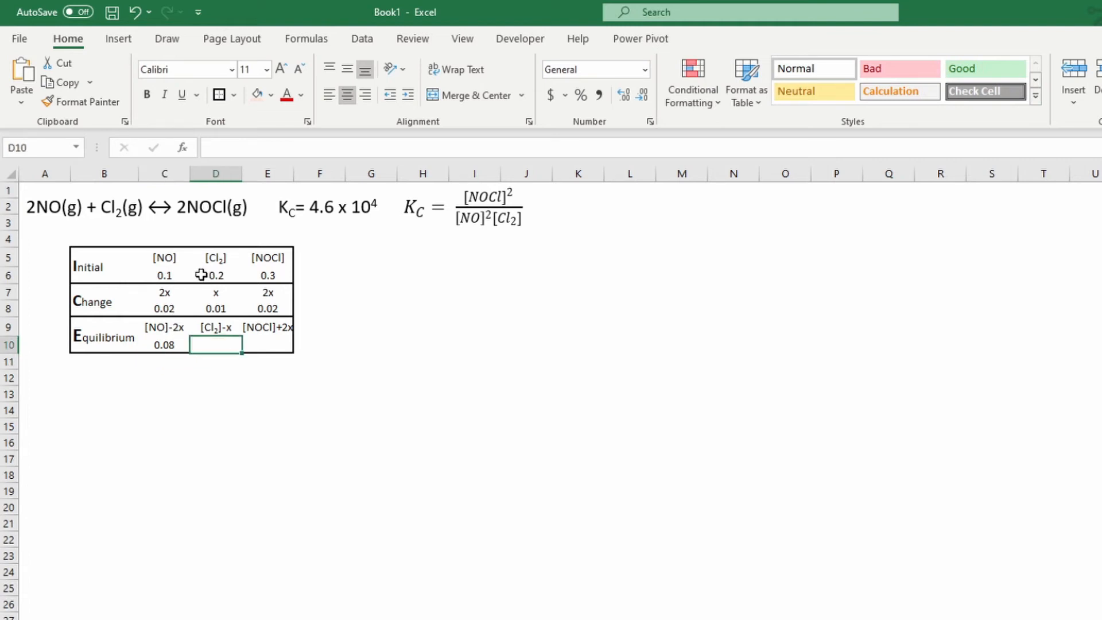
text(=)
click(221, 276)
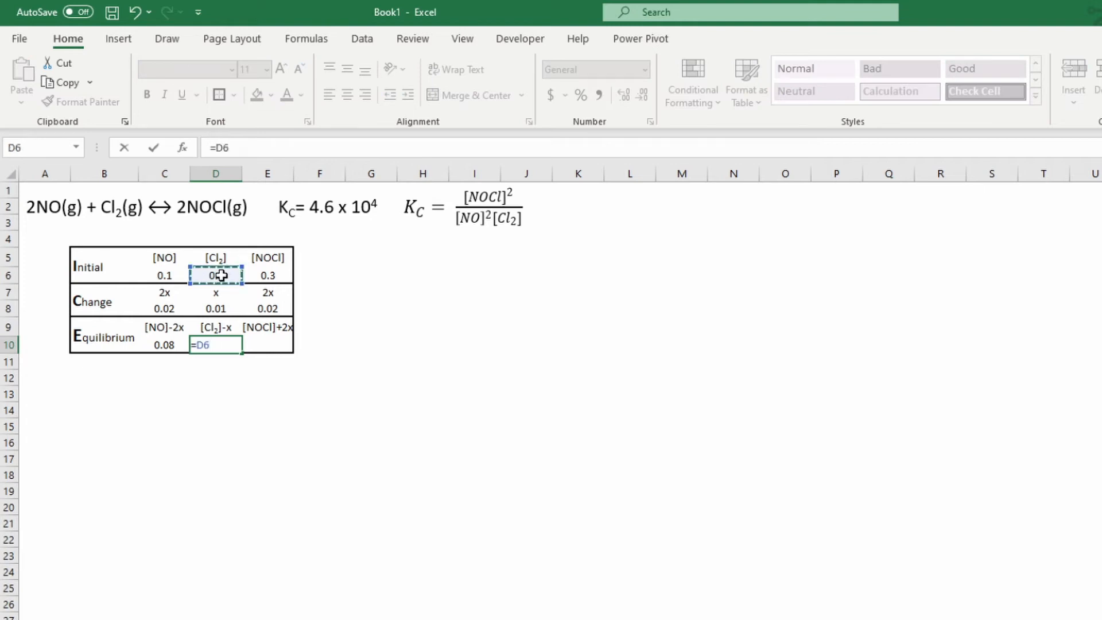
text(-)
click(219, 308)
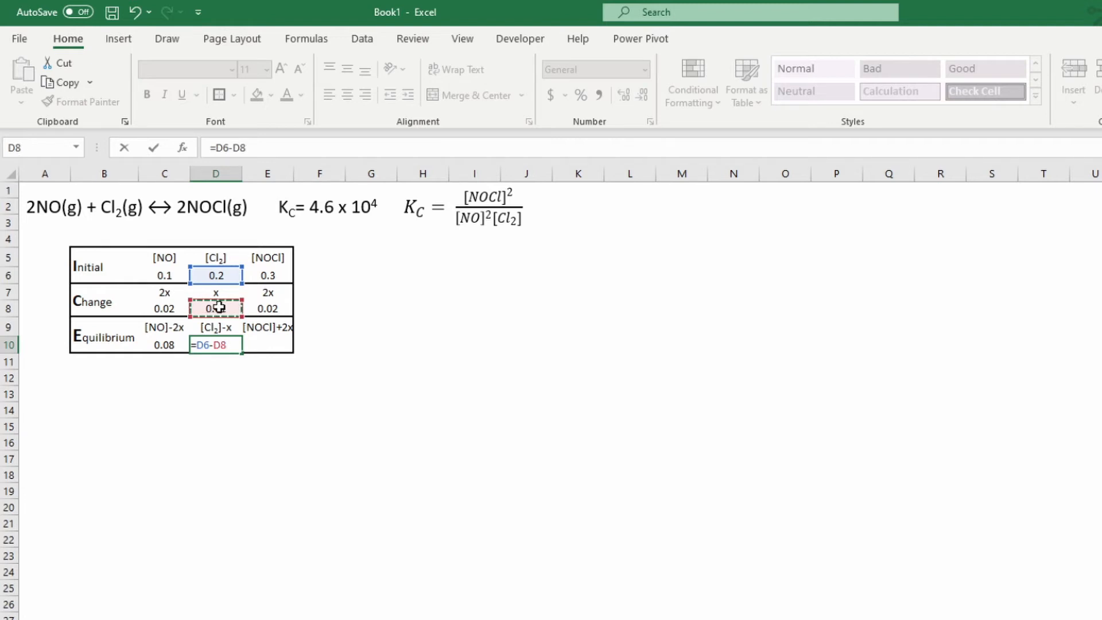
key(Return)
Calculate the equilibrium NOCl concentration in E10 with the formula =E6+E8
click(266, 345)
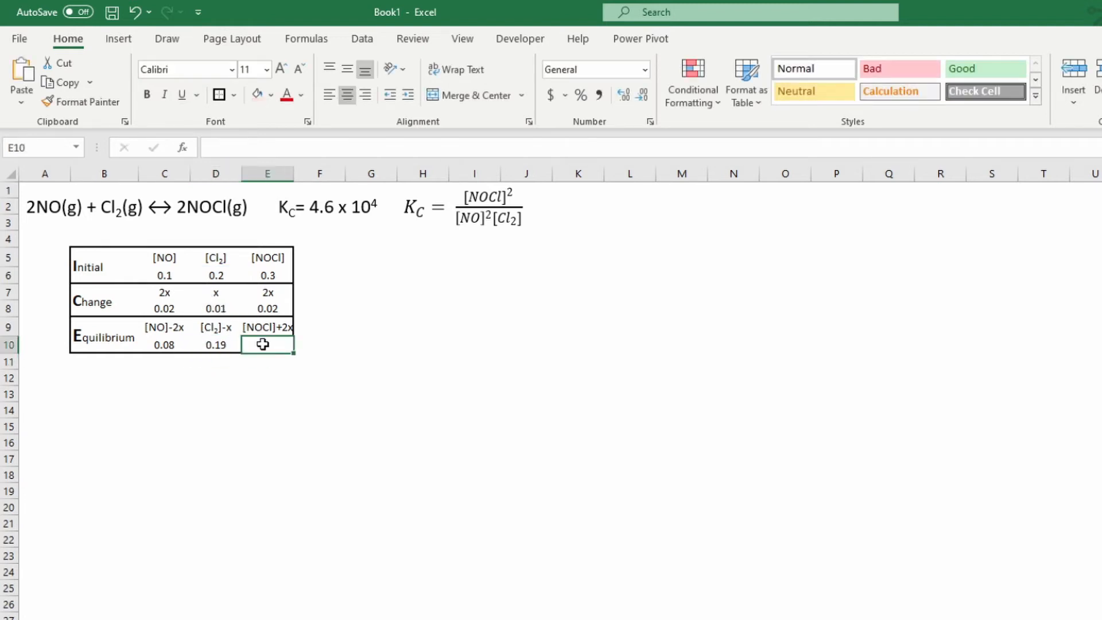
text(=)
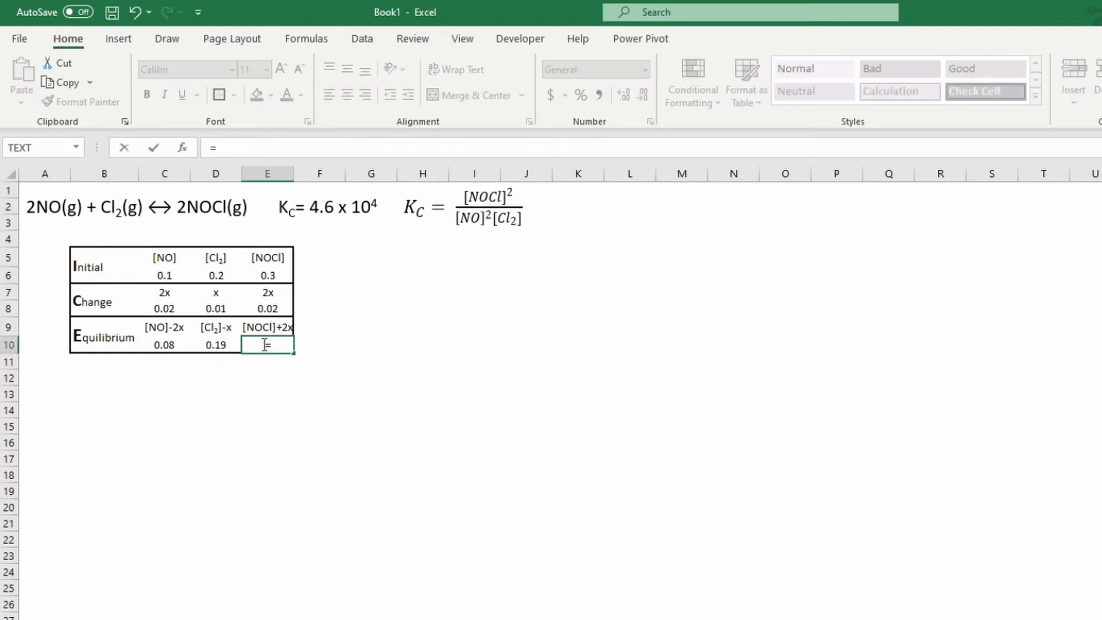
click(266, 274)
text(+)
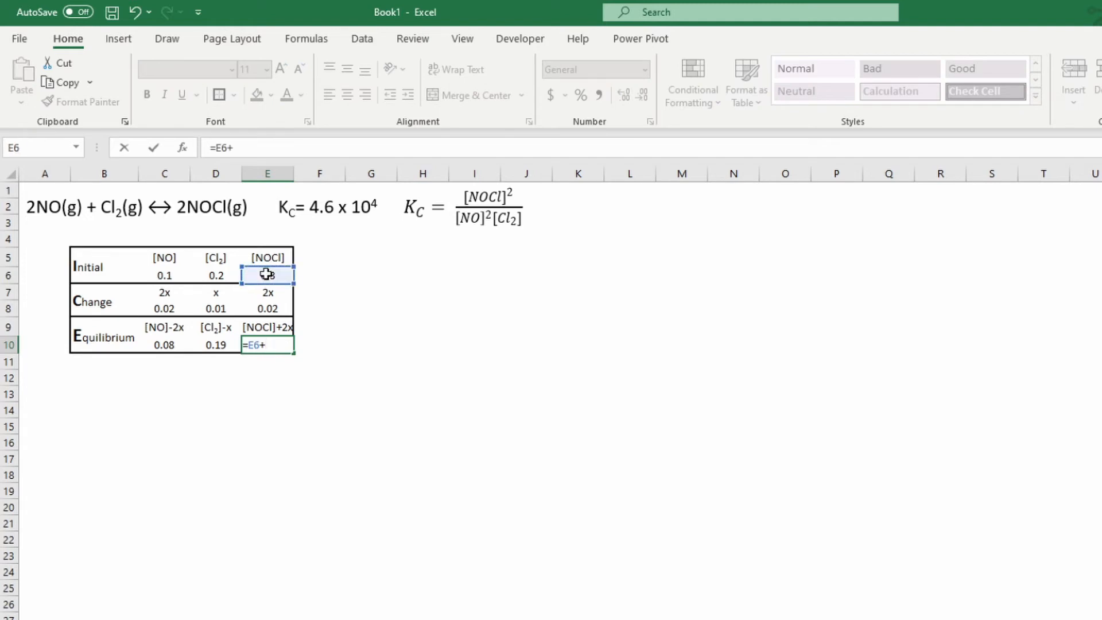
click(272, 309)
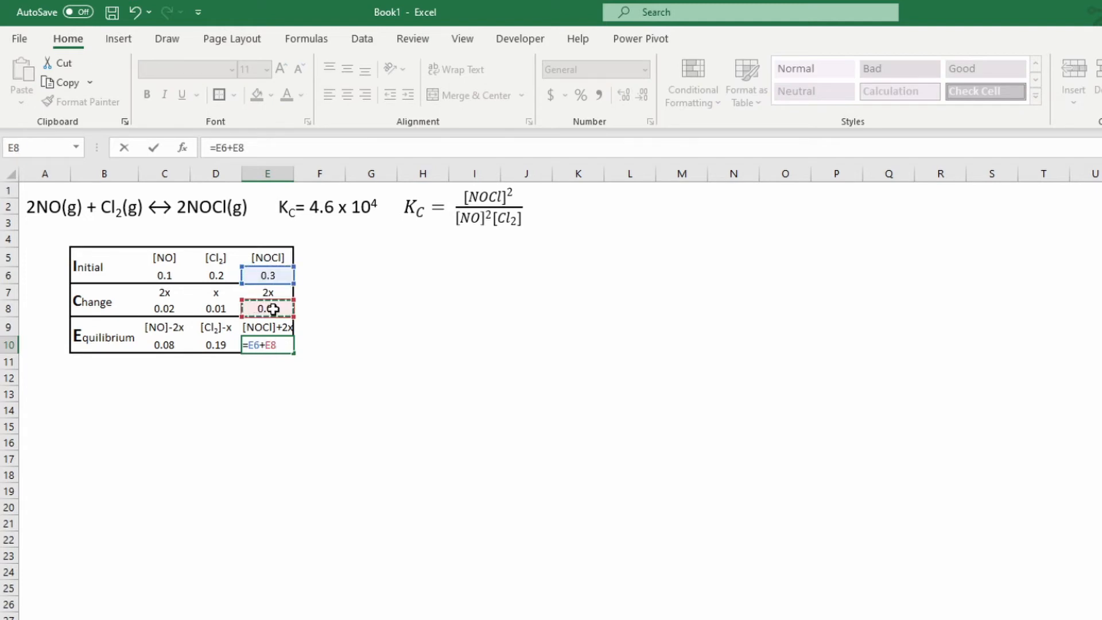
key(Return)
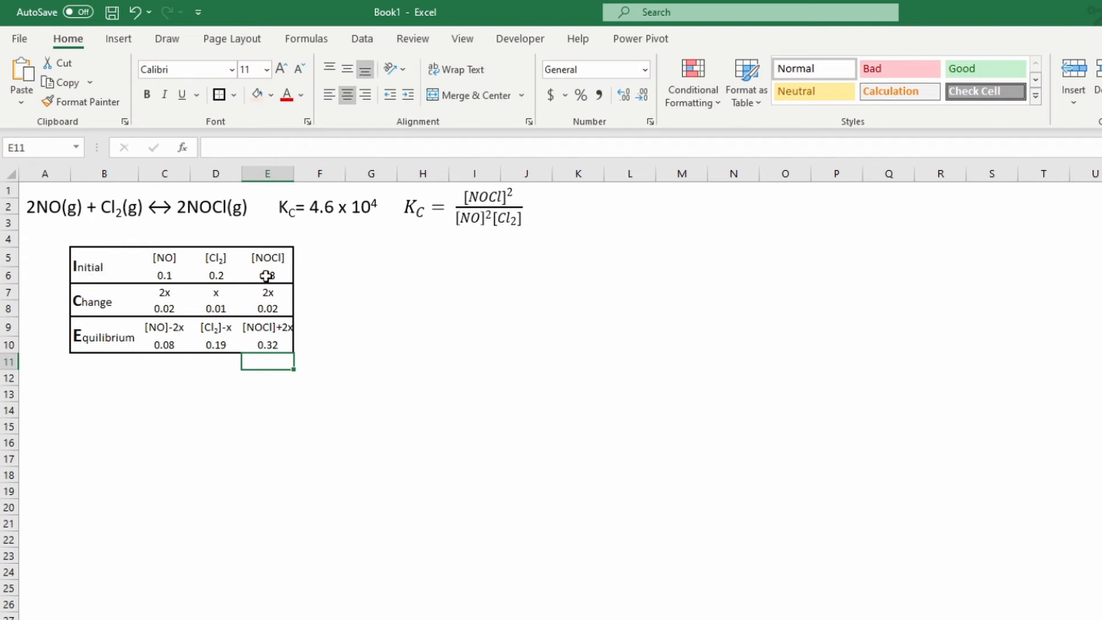
Enter the label KC in G5 and the equilibrium constant 46000 beside it in H5
click(320, 256)
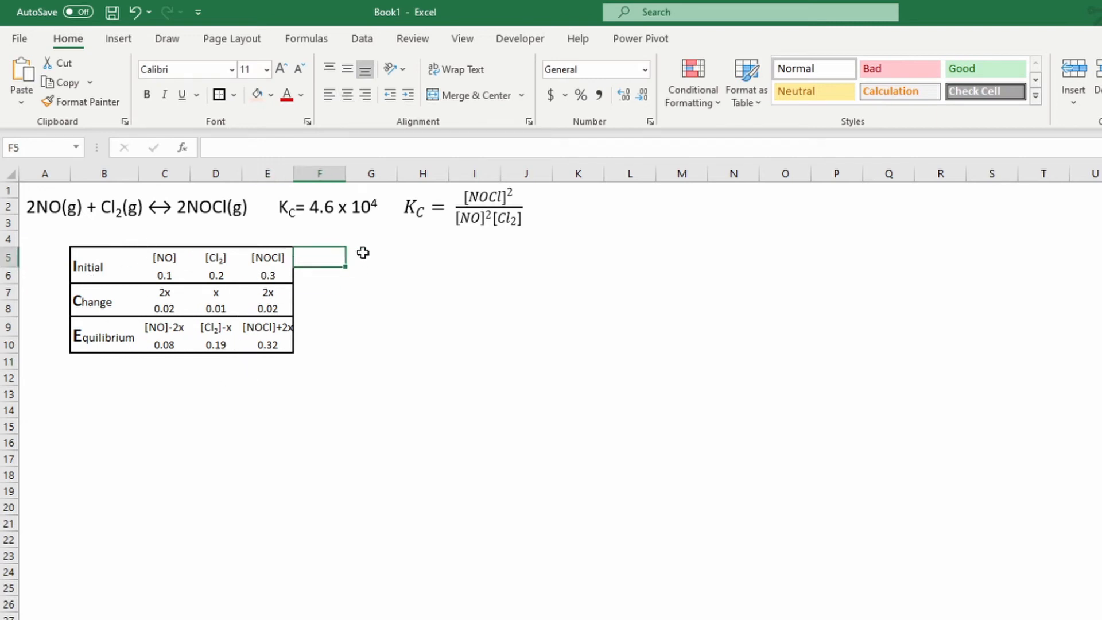
click(363, 254)
text(Kc)
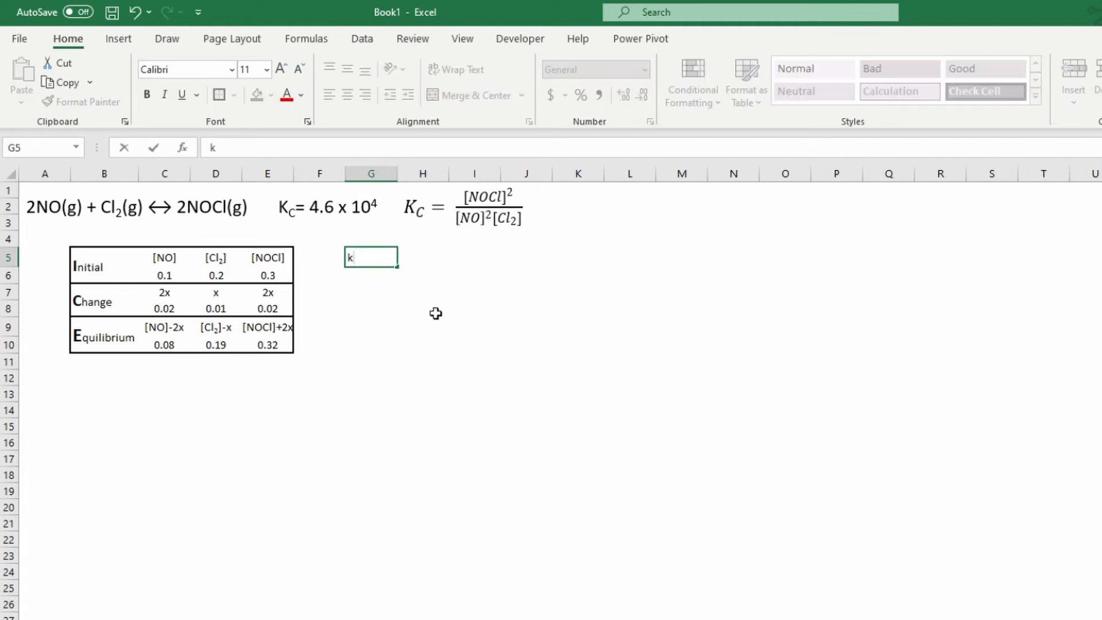
key(BackSpace)
key(BackSpace)
text(KC)
key(Tab)
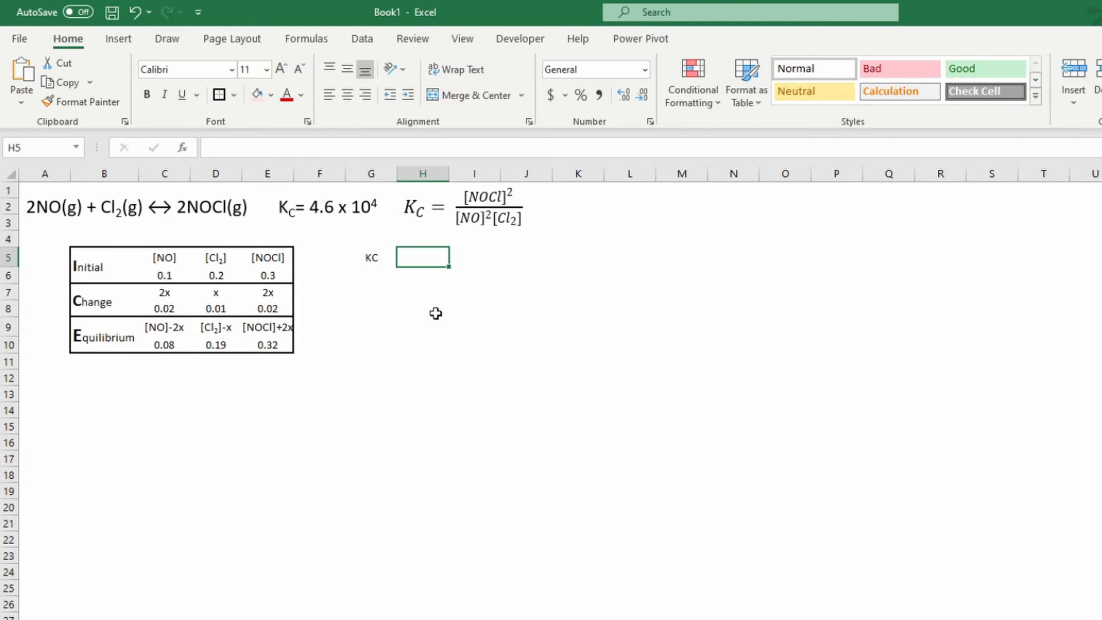
text(46000)
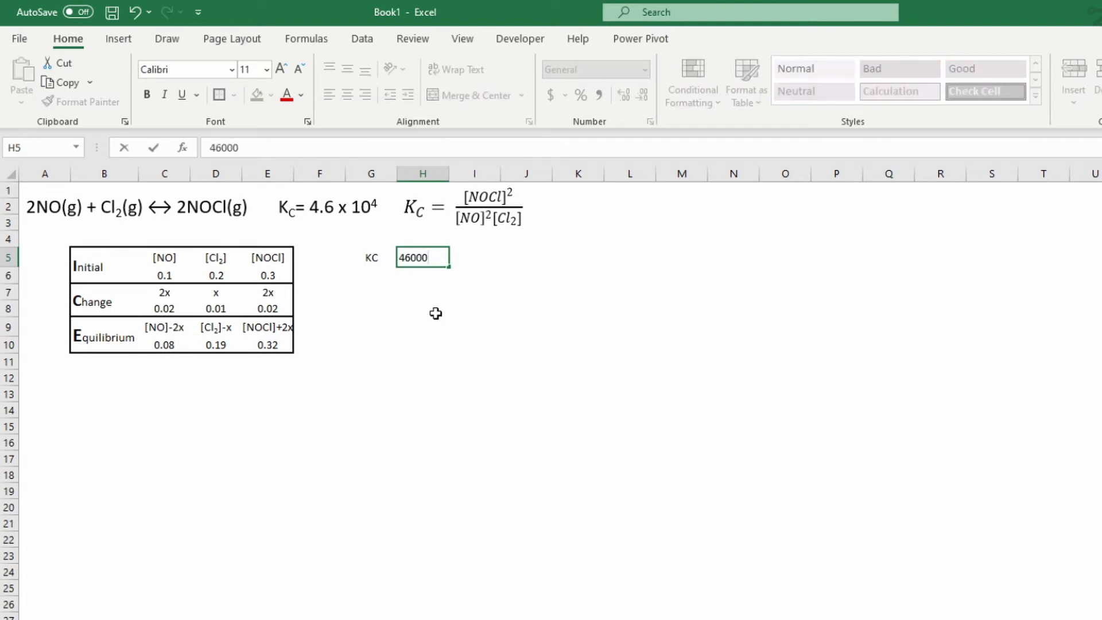
Enter the label Q in G6 and center the contents of cells G5:H8 horizontally
click(372, 278)
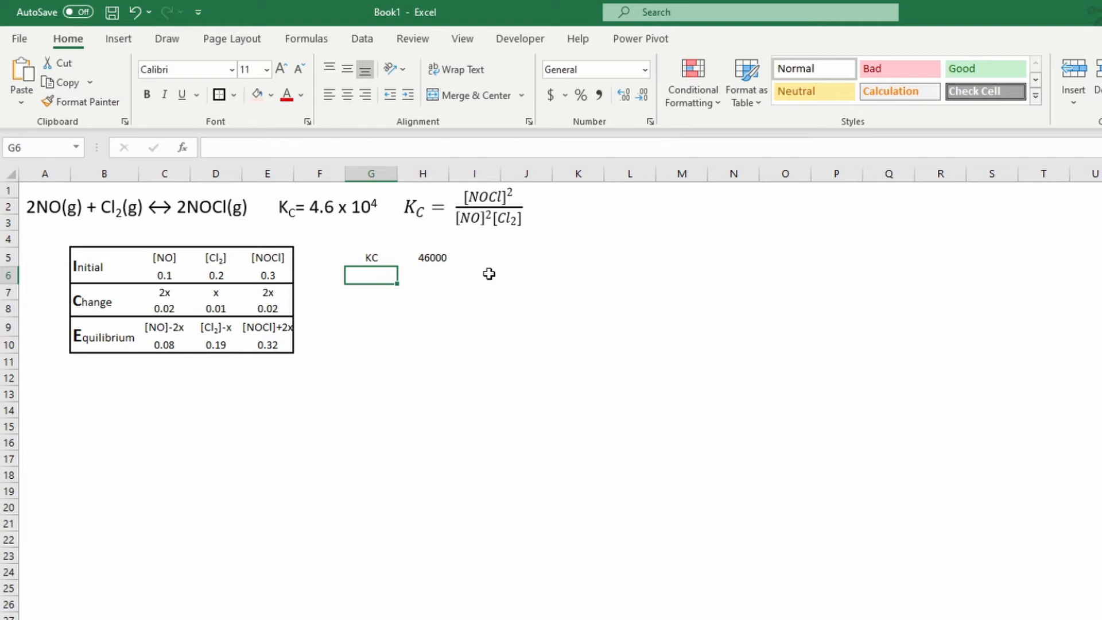
text(Q)
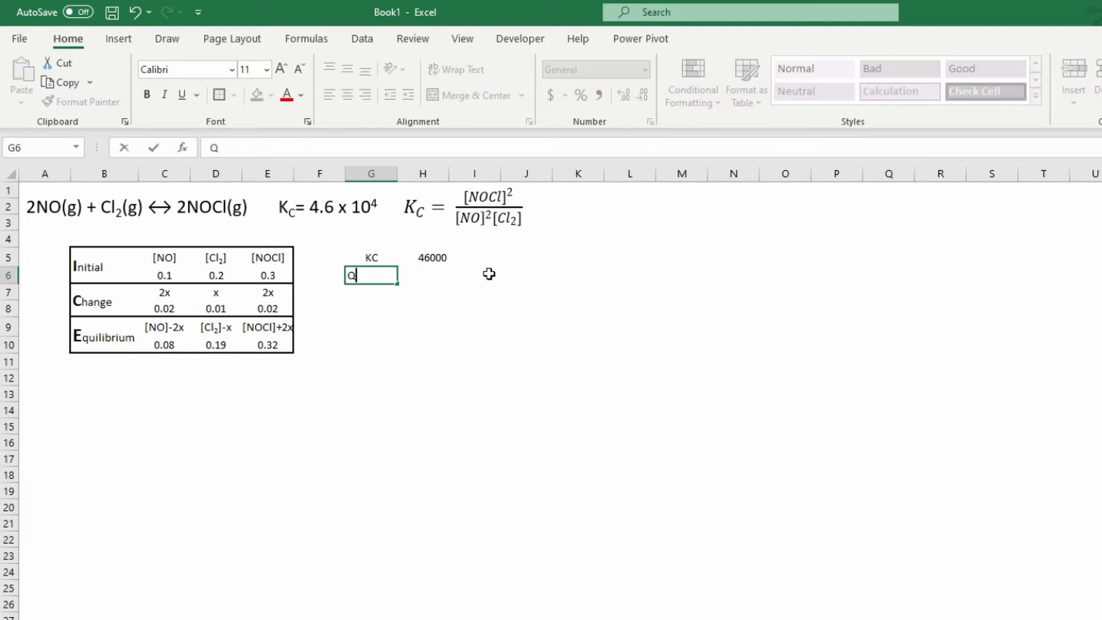
click(443, 272)
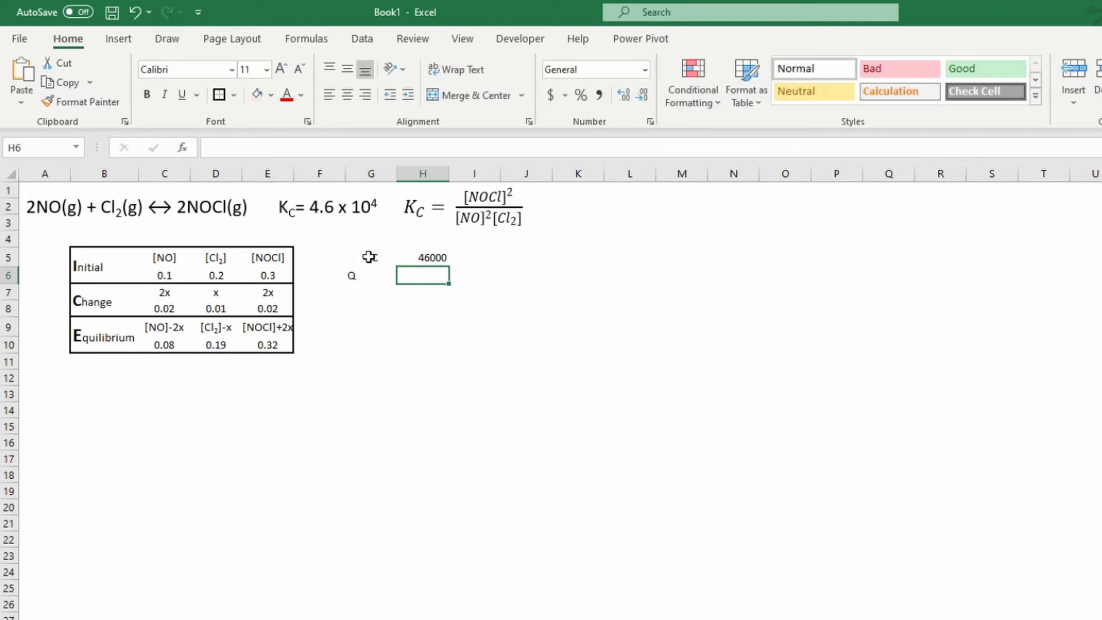
drag(370, 257, 422, 298)
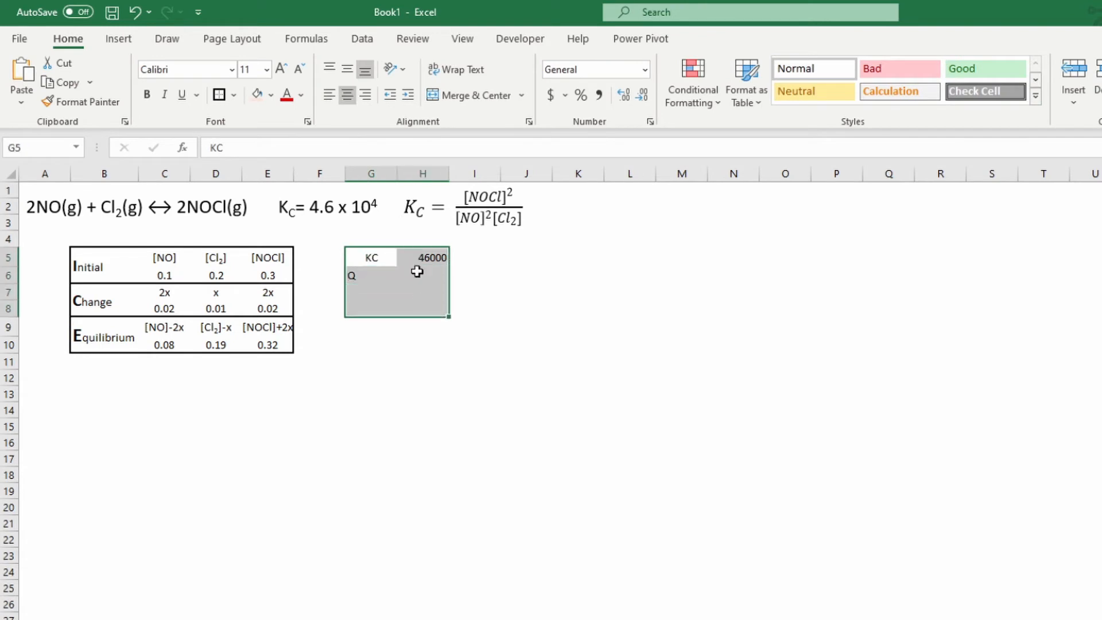
click(348, 96)
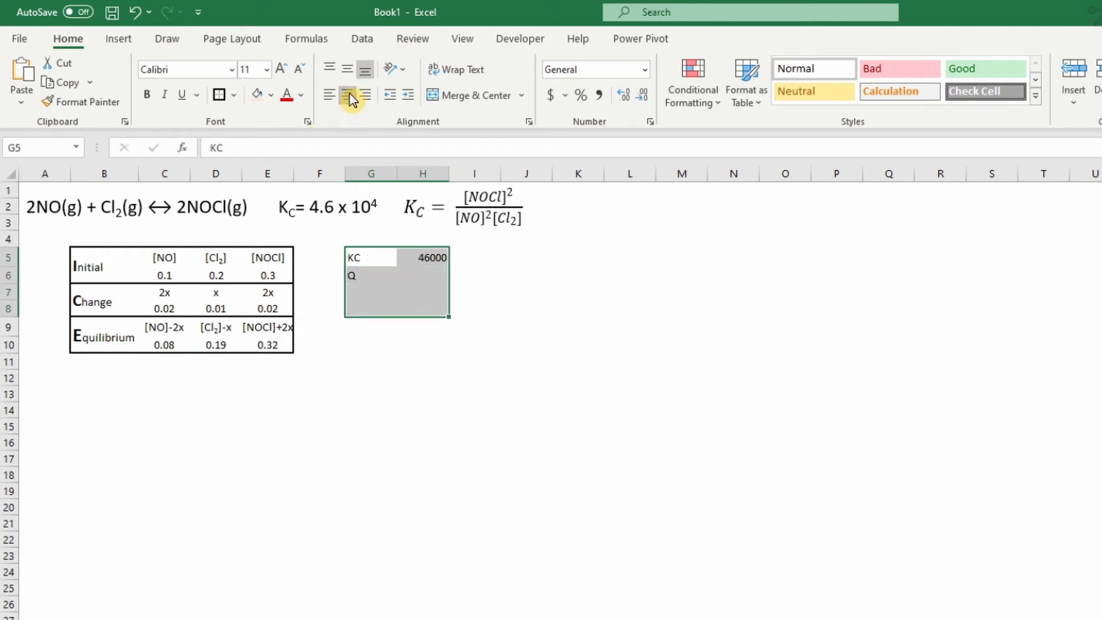
Calculate the reaction quotient Q in H6 from the equilibrium concentrations with the formula =E10^2/(C10^2*D10)
click(416, 271)
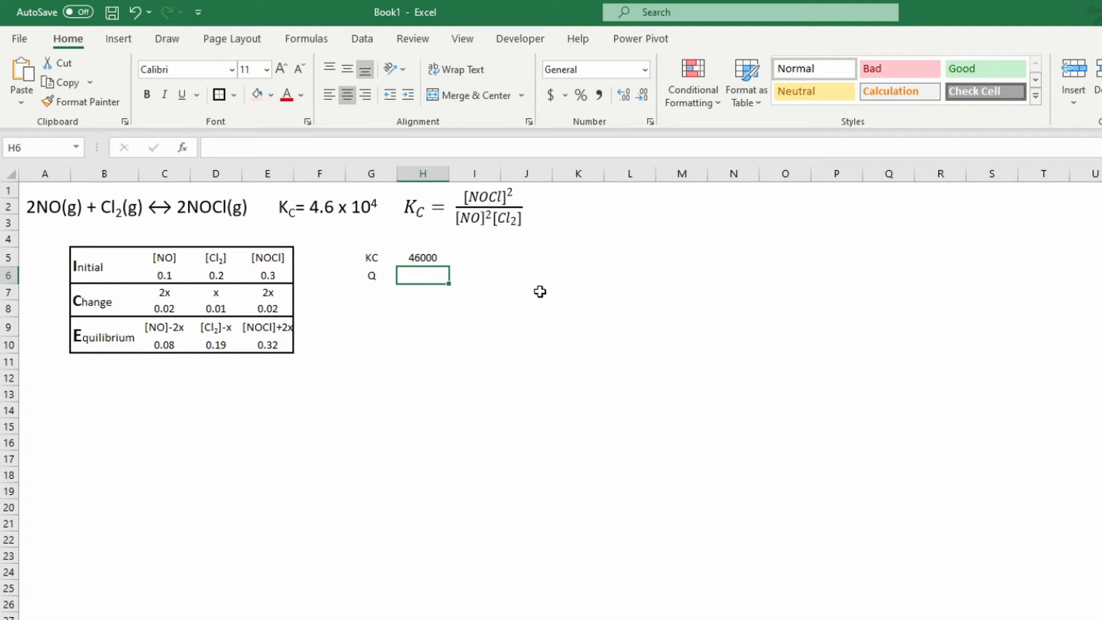
text(=)
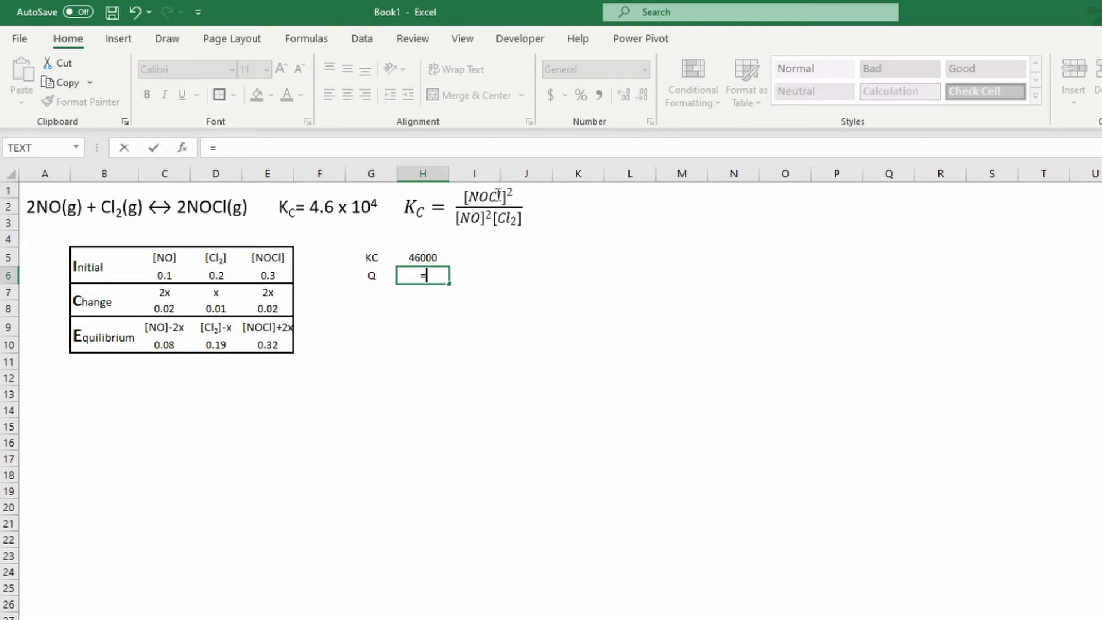
click(270, 345)
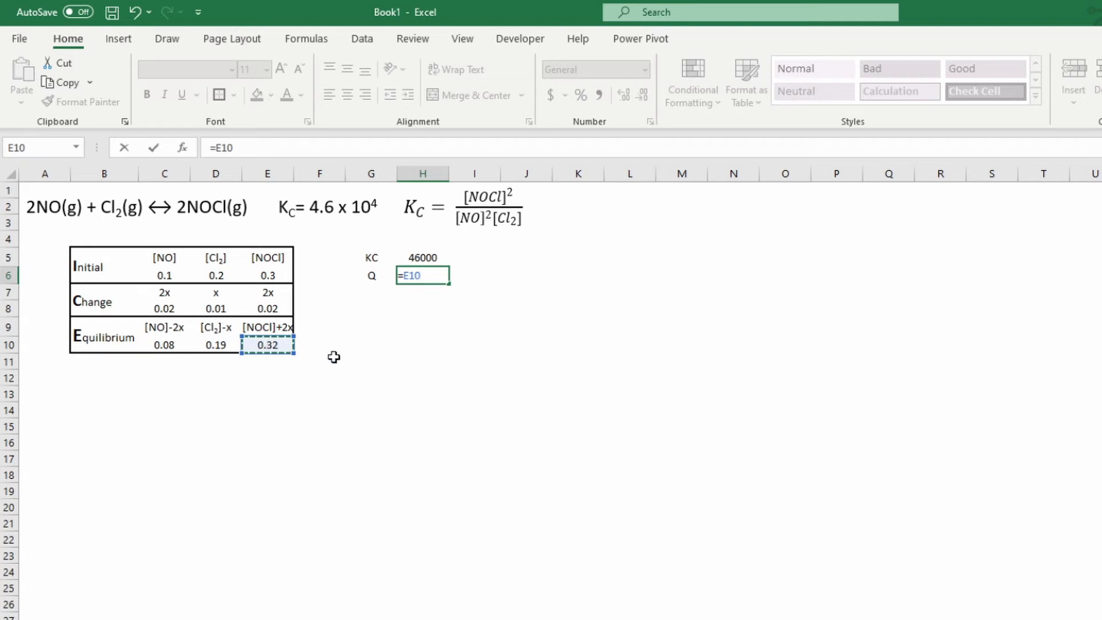
text(^2/()
click(161, 346)
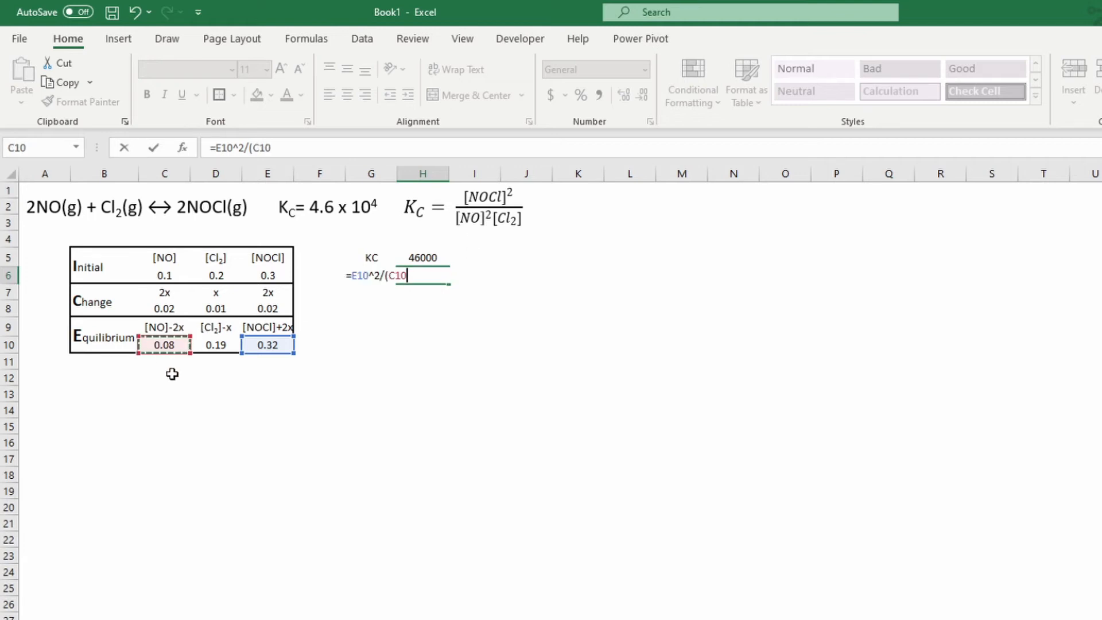
text(^2*)
click(217, 346)
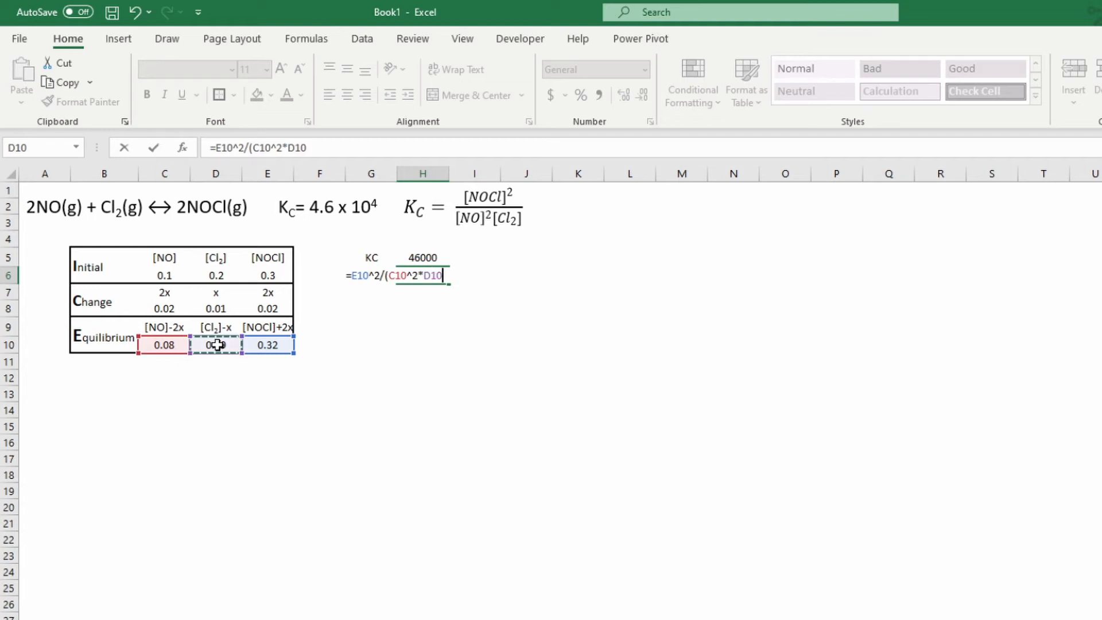
text())
key(Return)
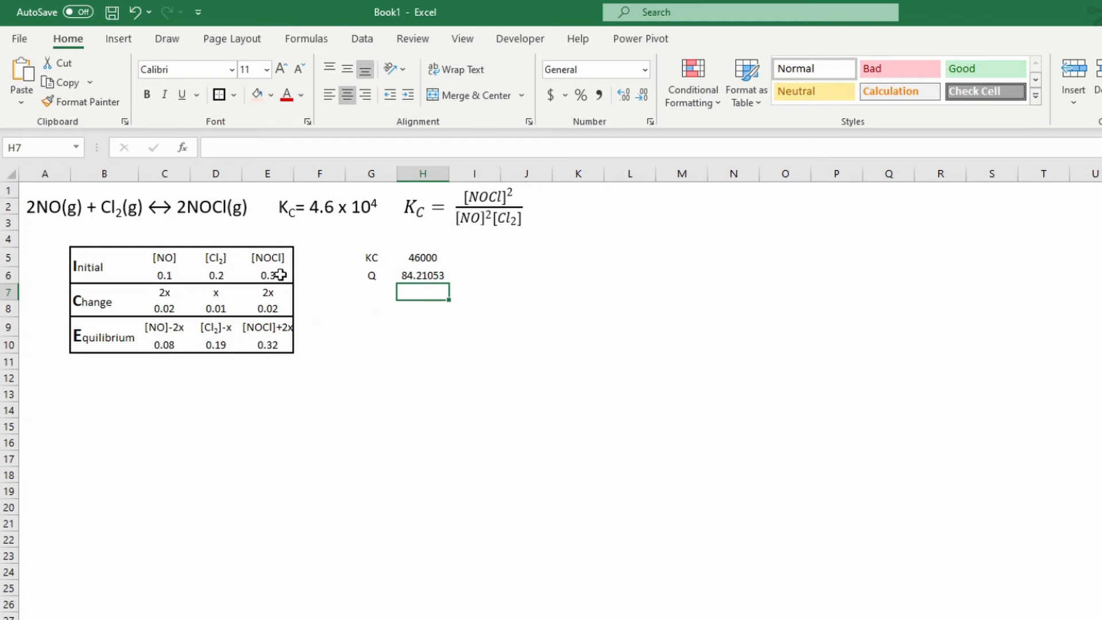
Set the Cl2 change x in D8 to 0
click(214, 308)
text(0)
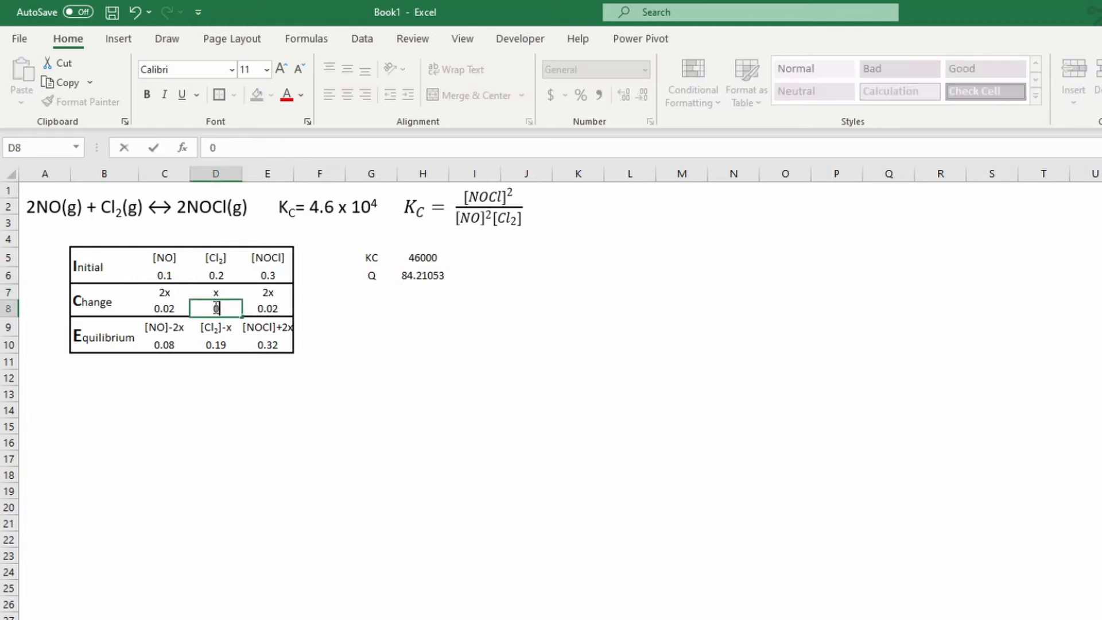
key(Return)
key(Return)
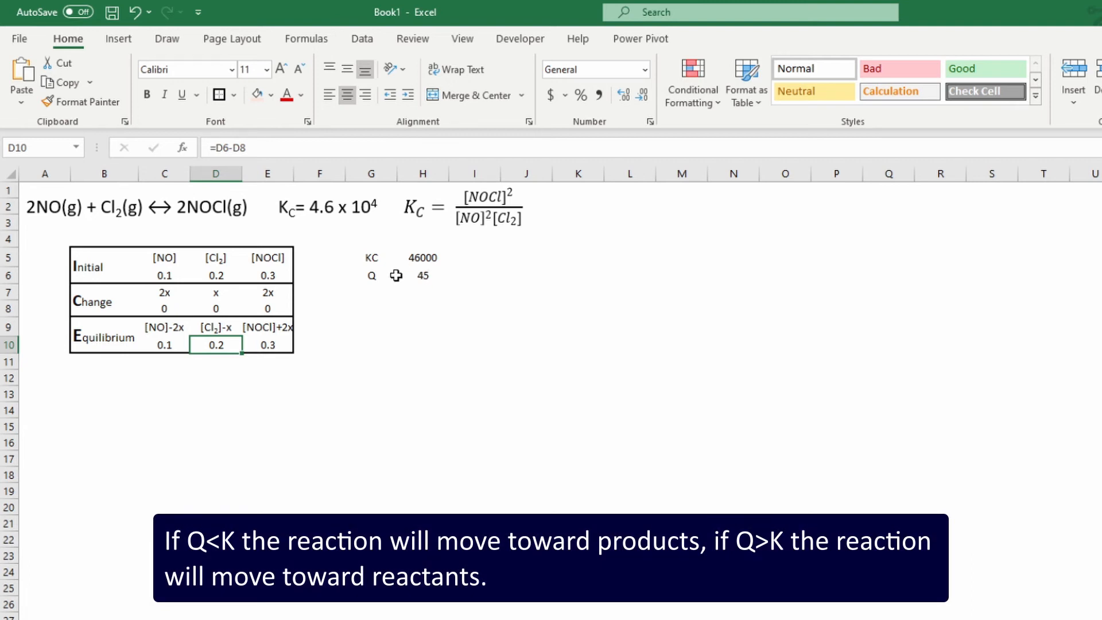
Format the C in the KC label in G5 as subscript
click(373, 257)
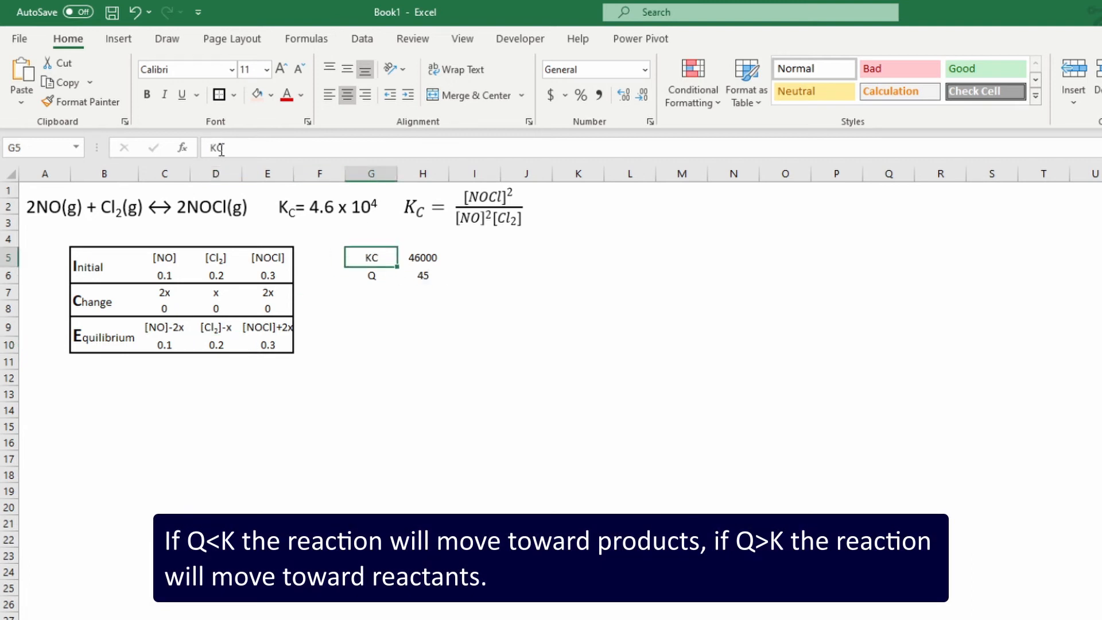
drag(220, 148, 229, 148)
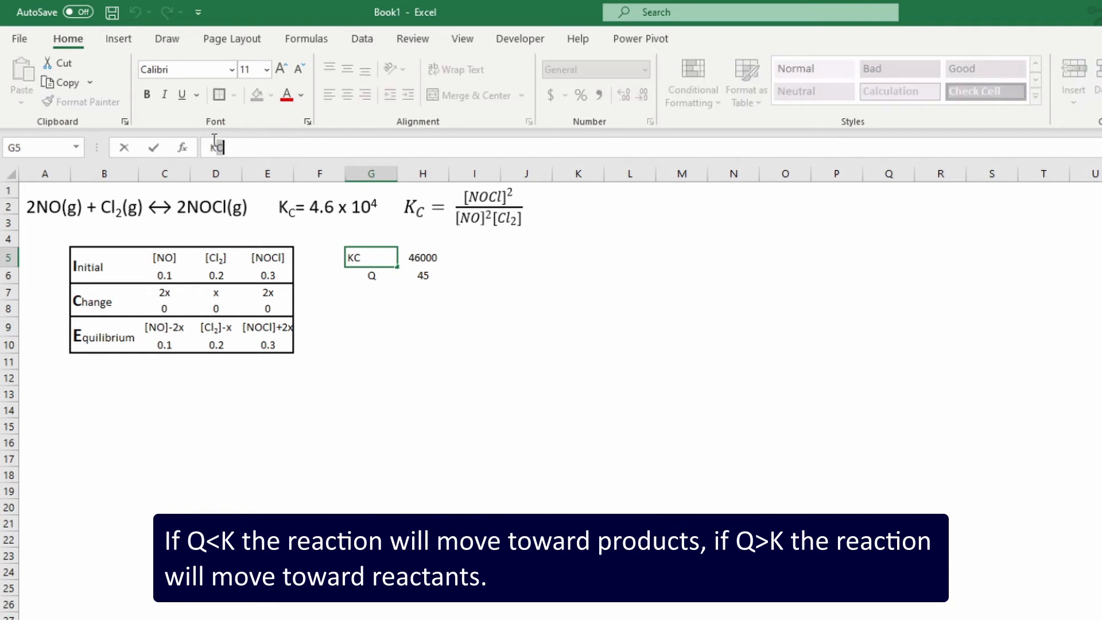
key(Escape)
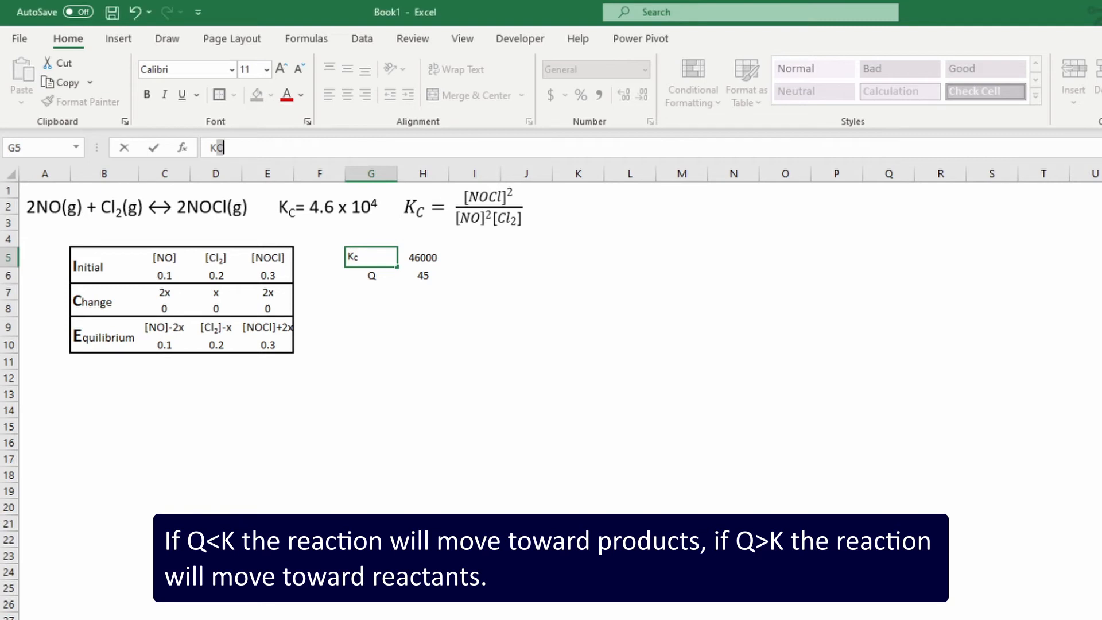
Enter the centered label KC-Q in G7 and format its C as subscript
click(365, 294)
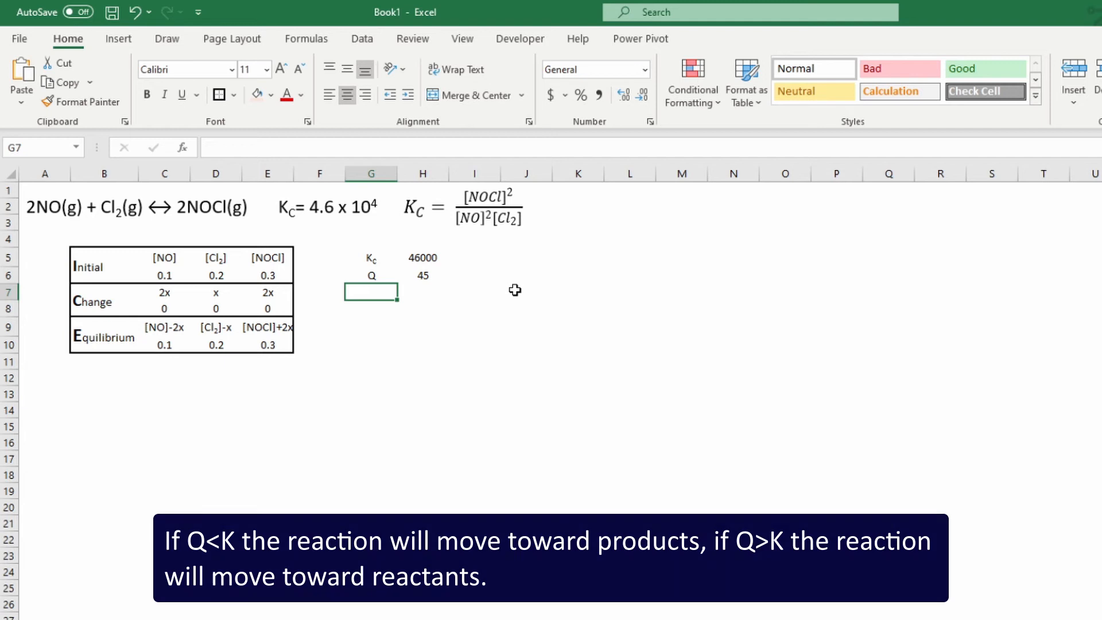
text(=)
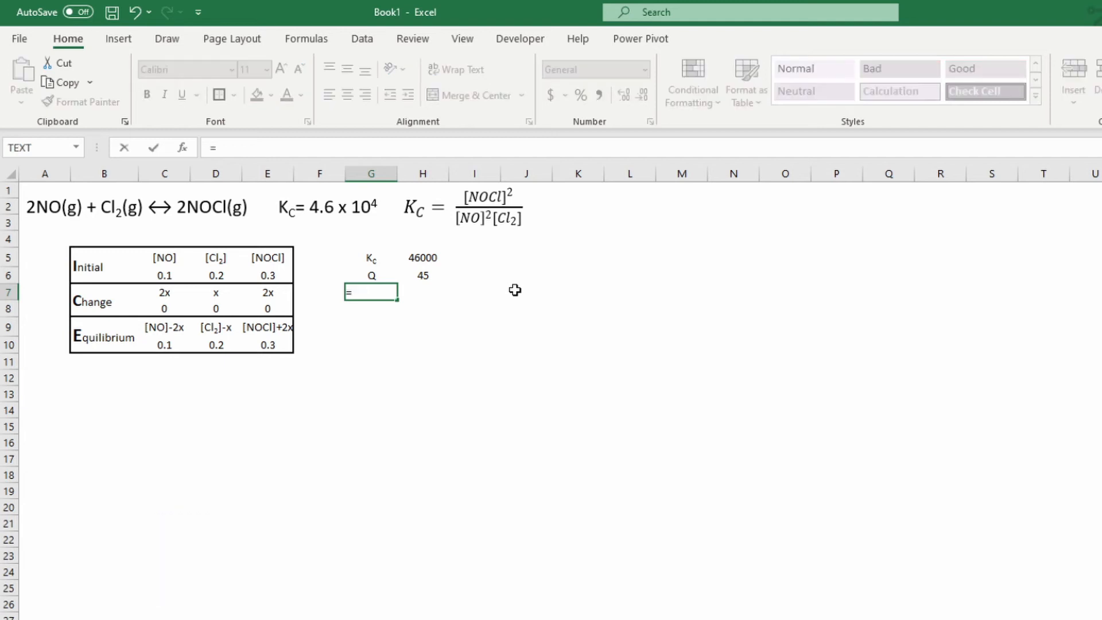
key(BackSpace)
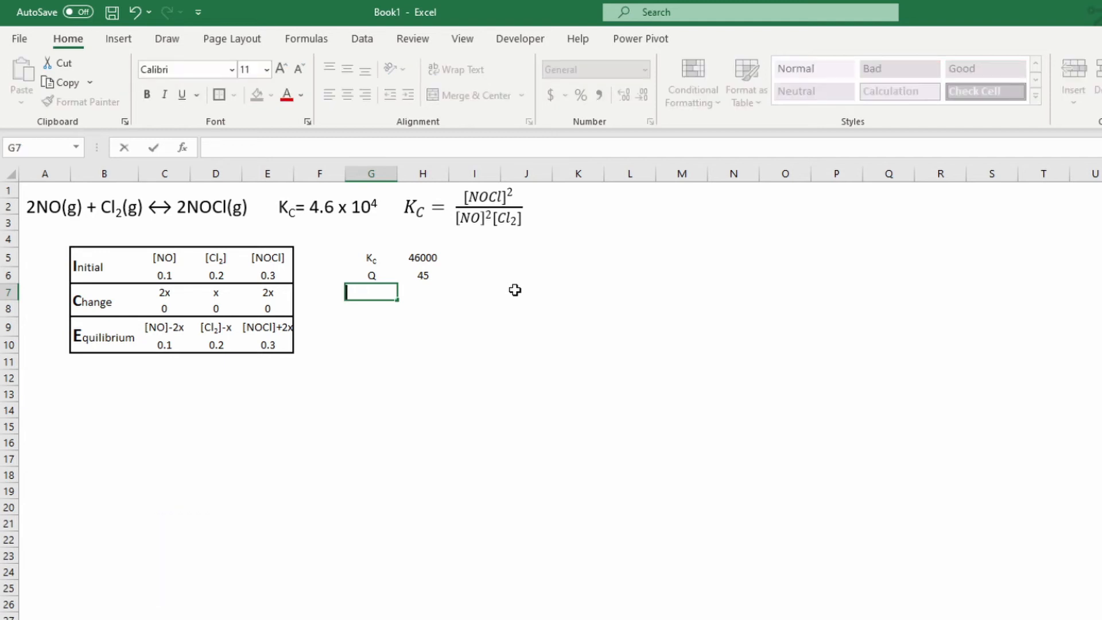
text(KC-Q)
click(363, 327)
click(375, 291)
click(348, 94)
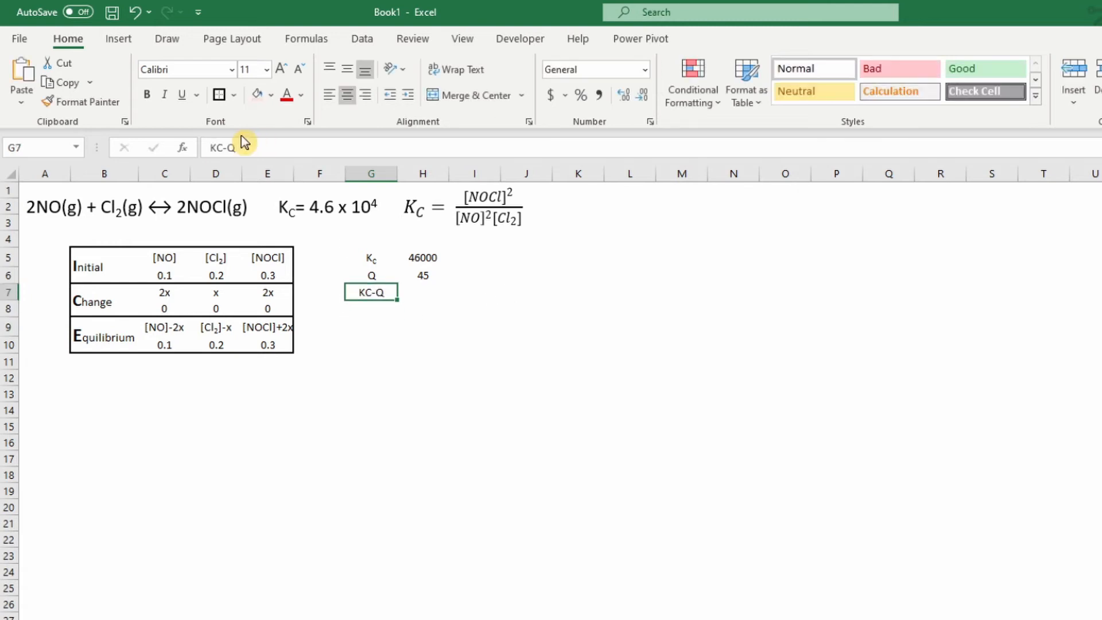
drag(216, 148, 223, 147)
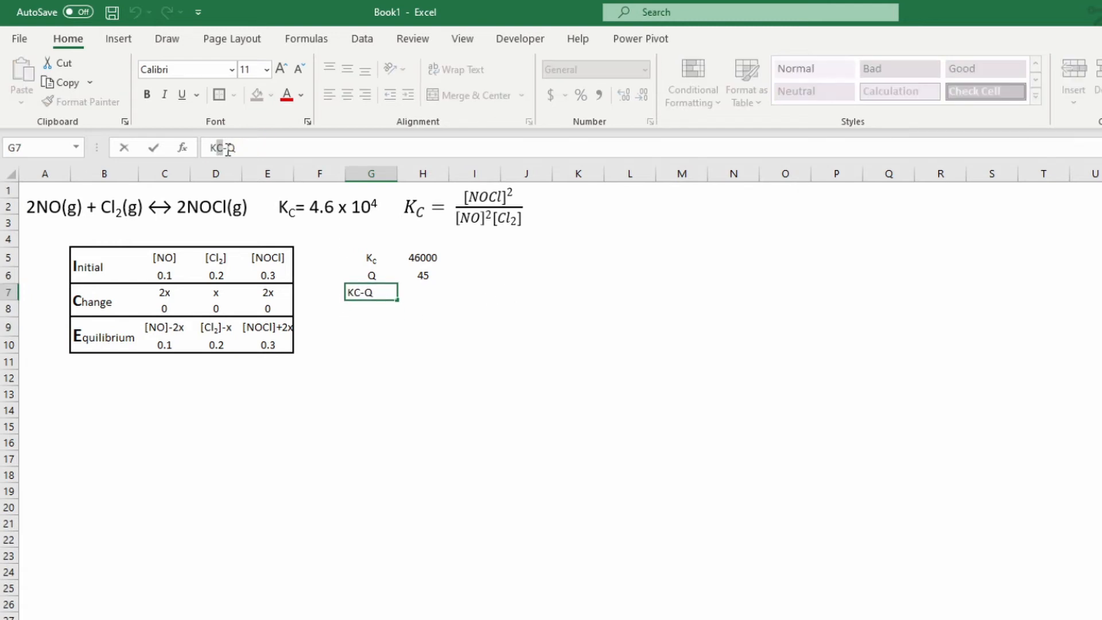
click(308, 123)
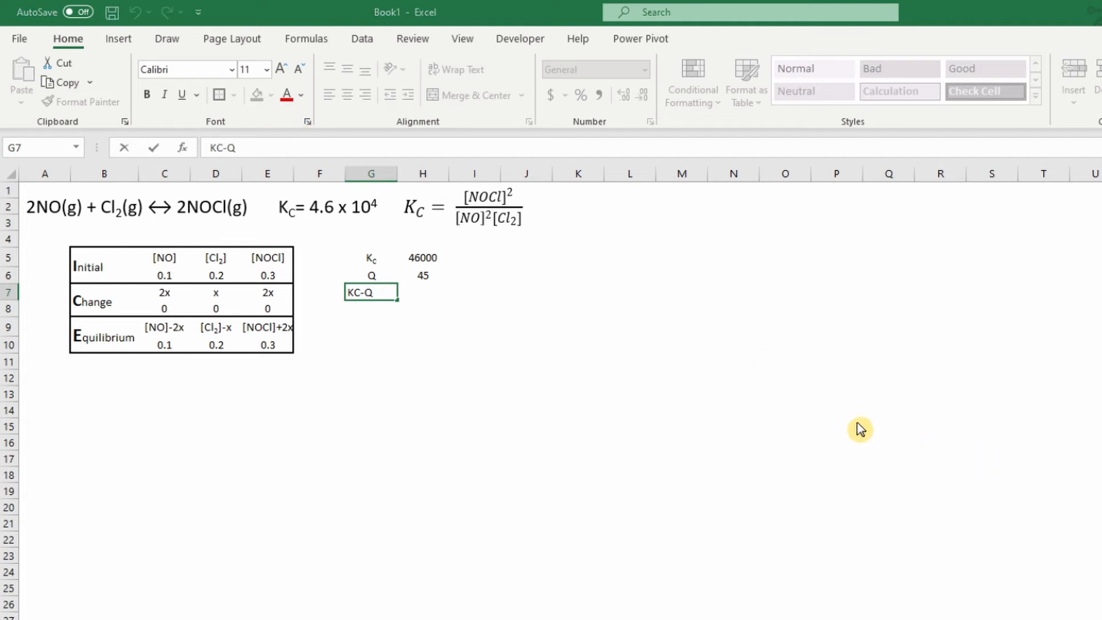
Calculate the difference between Kc and Q in H7 with the formula =H5-H6
click(436, 296)
text(=)
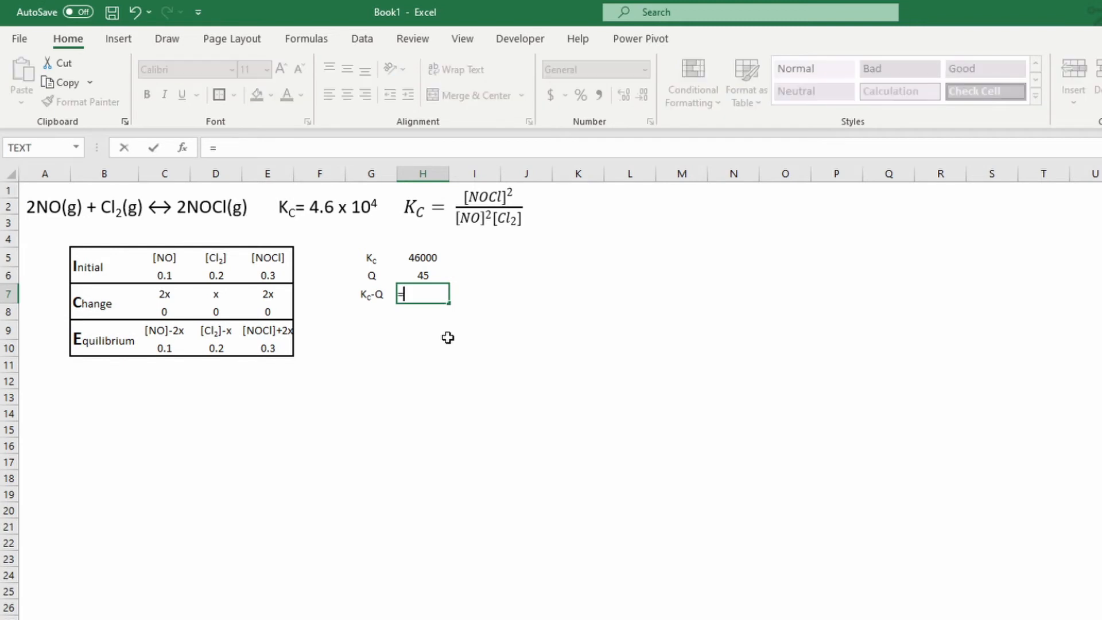
click(422, 257)
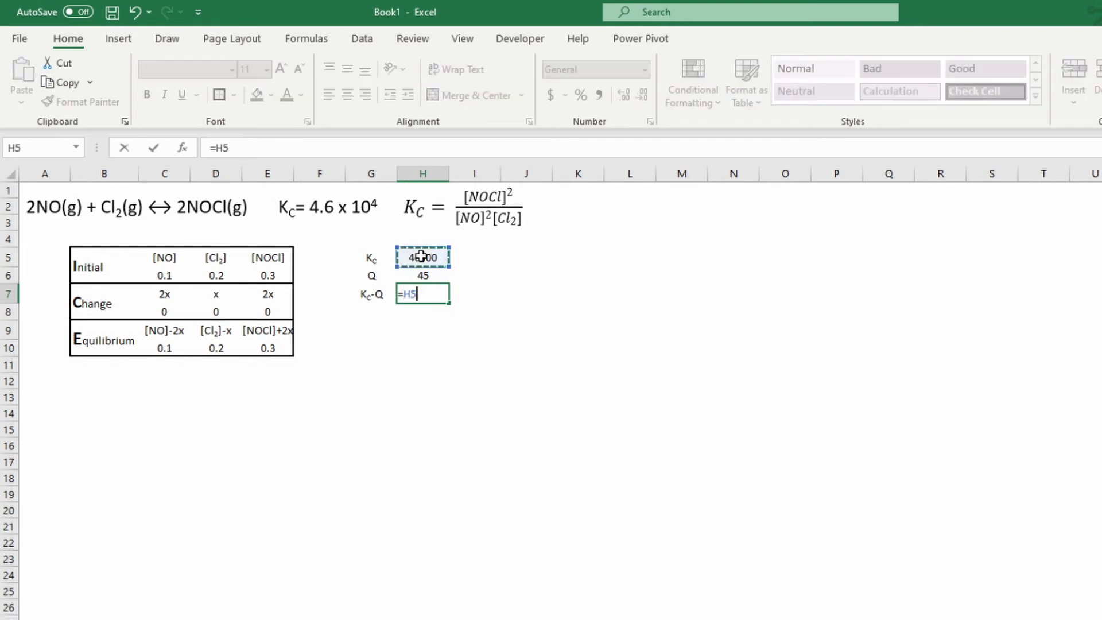
text(-)
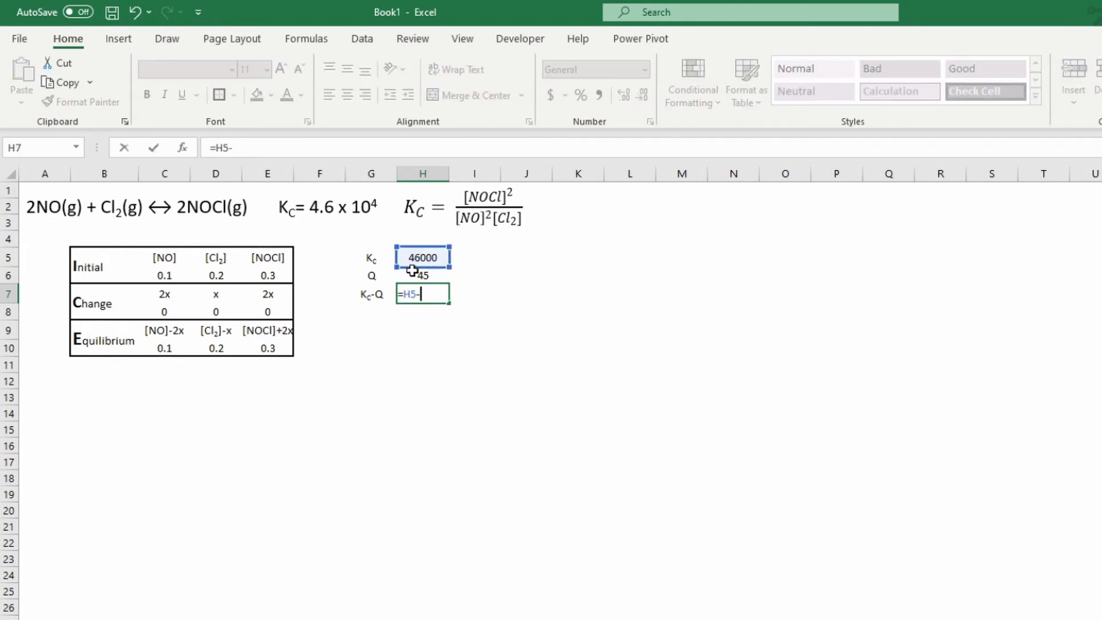
click(413, 275)
key(Return)
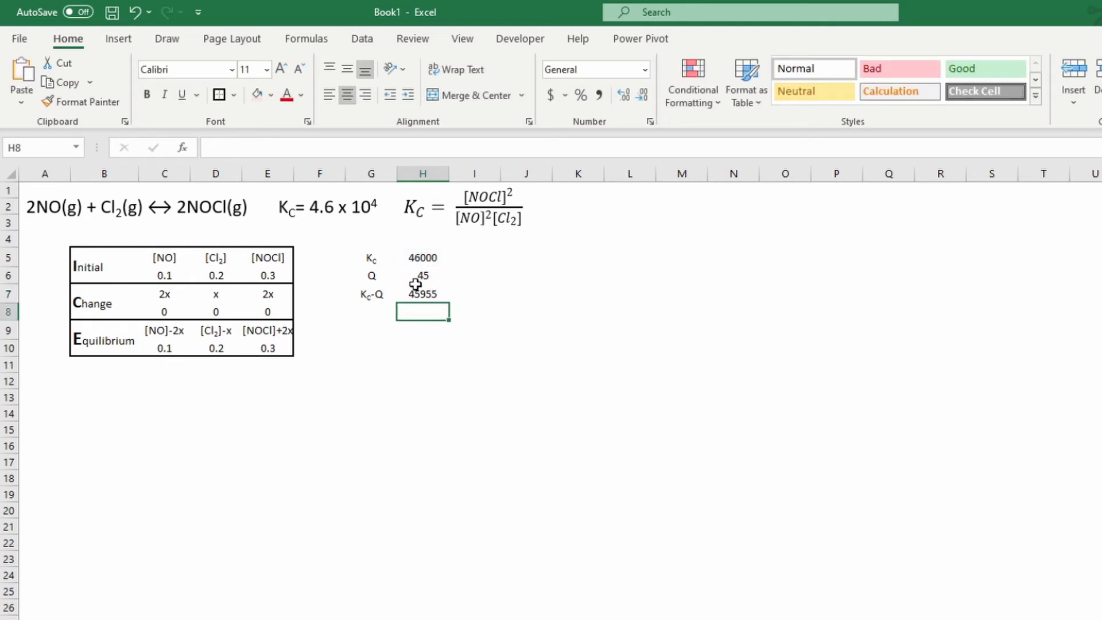
Try a Cl2 change x of 0.05 in D8 and check its effect on the equilibrium NO concentration and Q
click(423, 275)
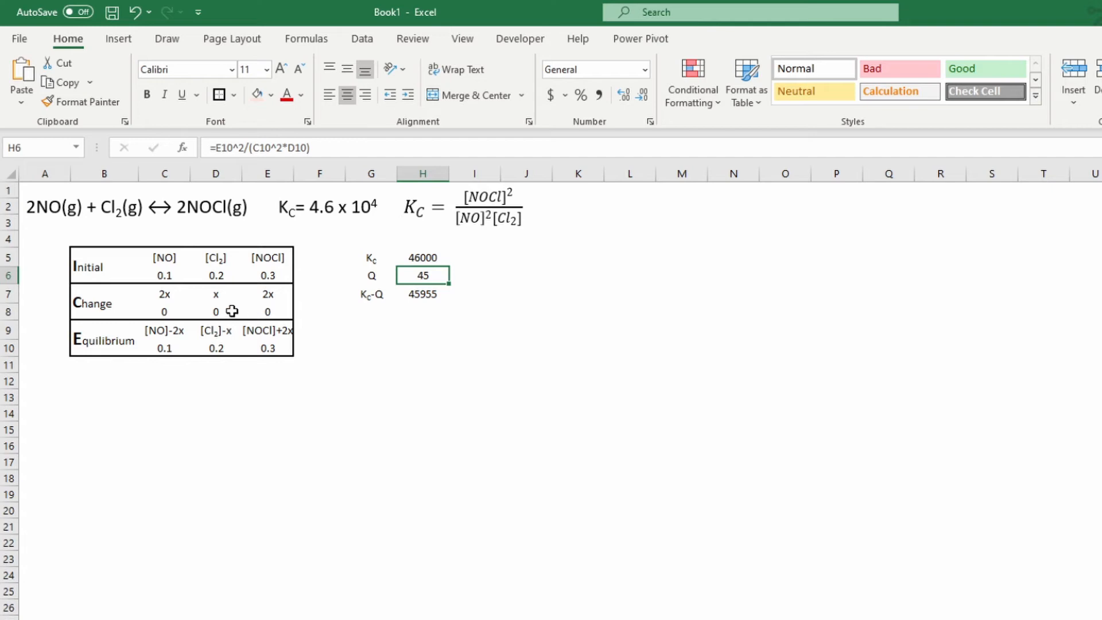
click(214, 313)
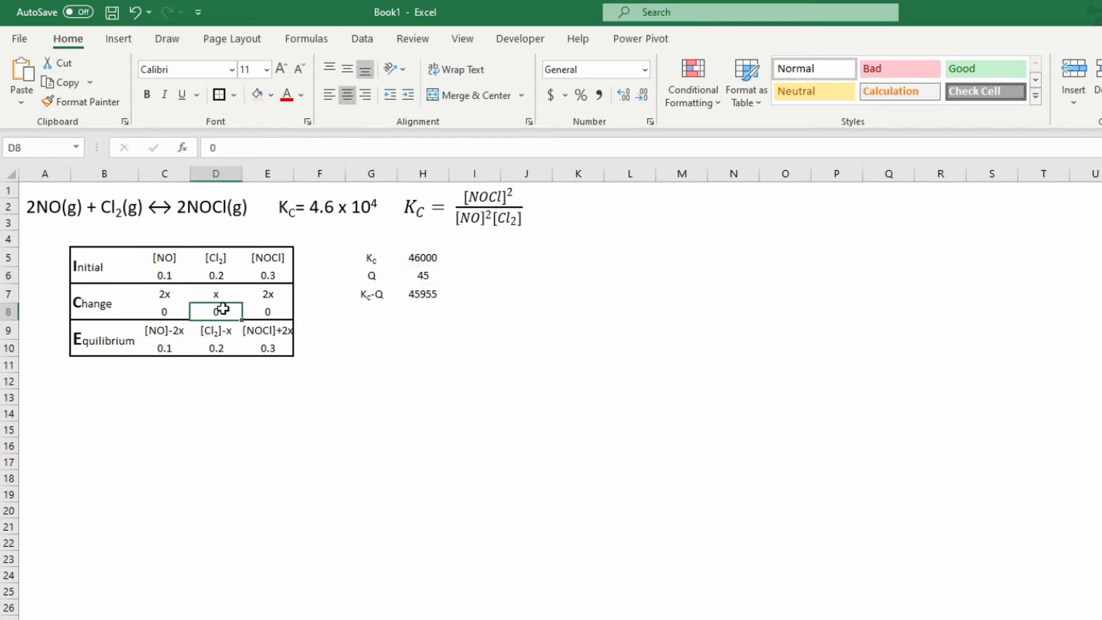
text(0.05)
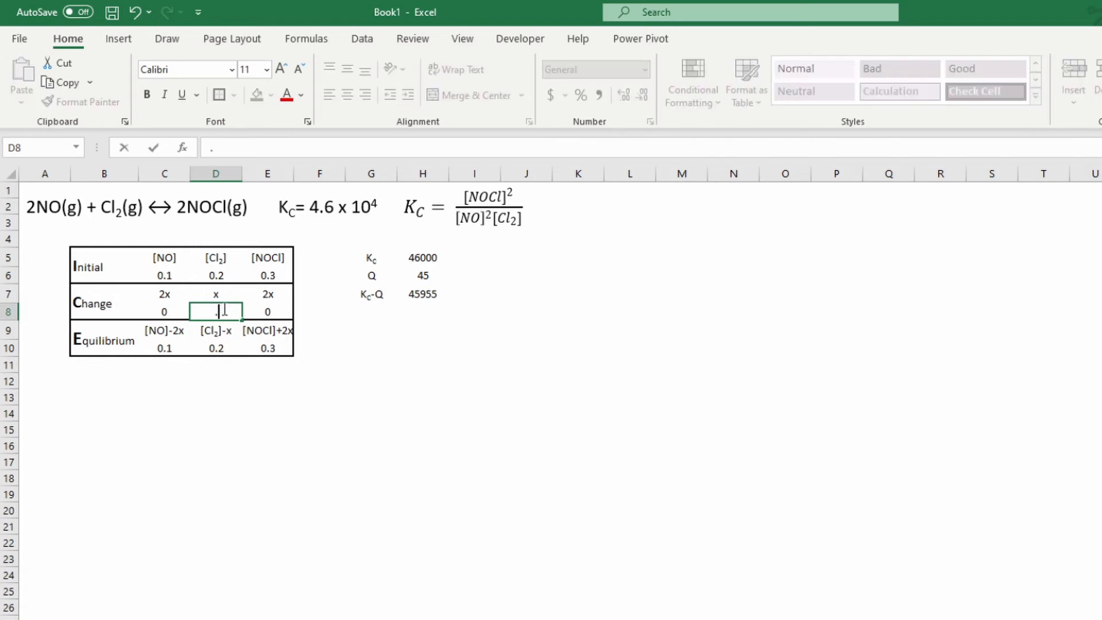
key(Up)
click(223, 310)
key(Down)
key(Down)
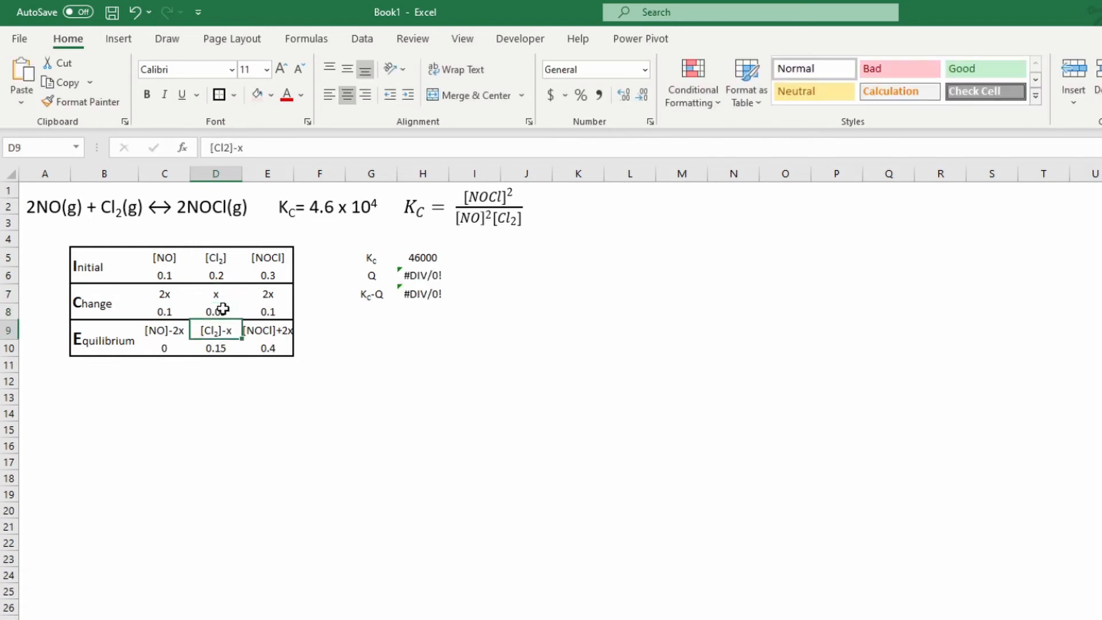
key(Up)
key(Up)
key(Down)
key(Down)
key(Left)
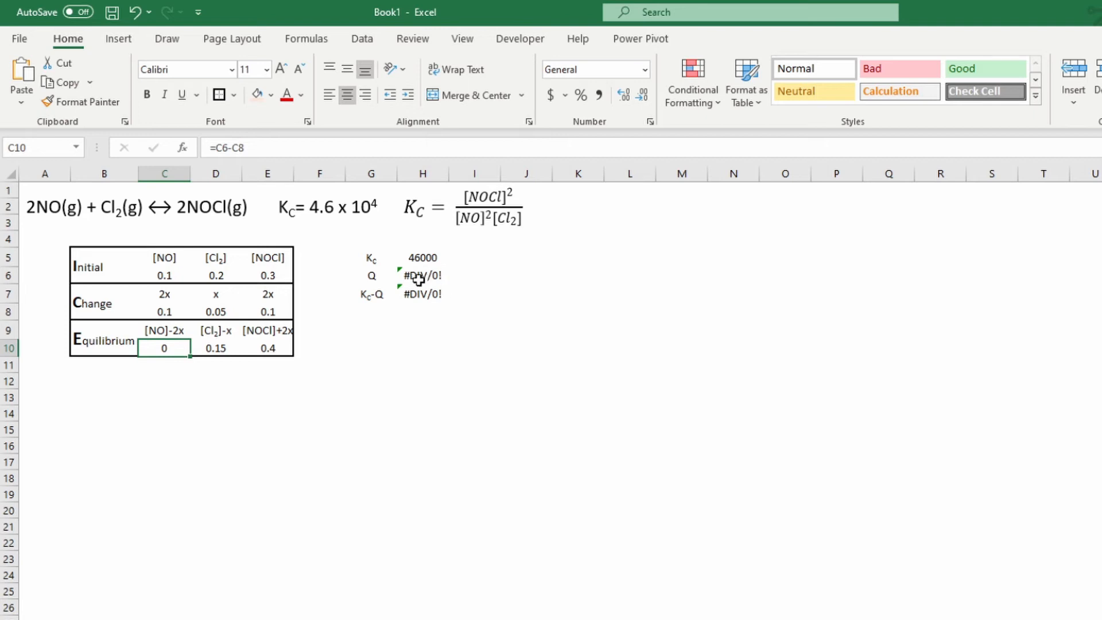
click(216, 311)
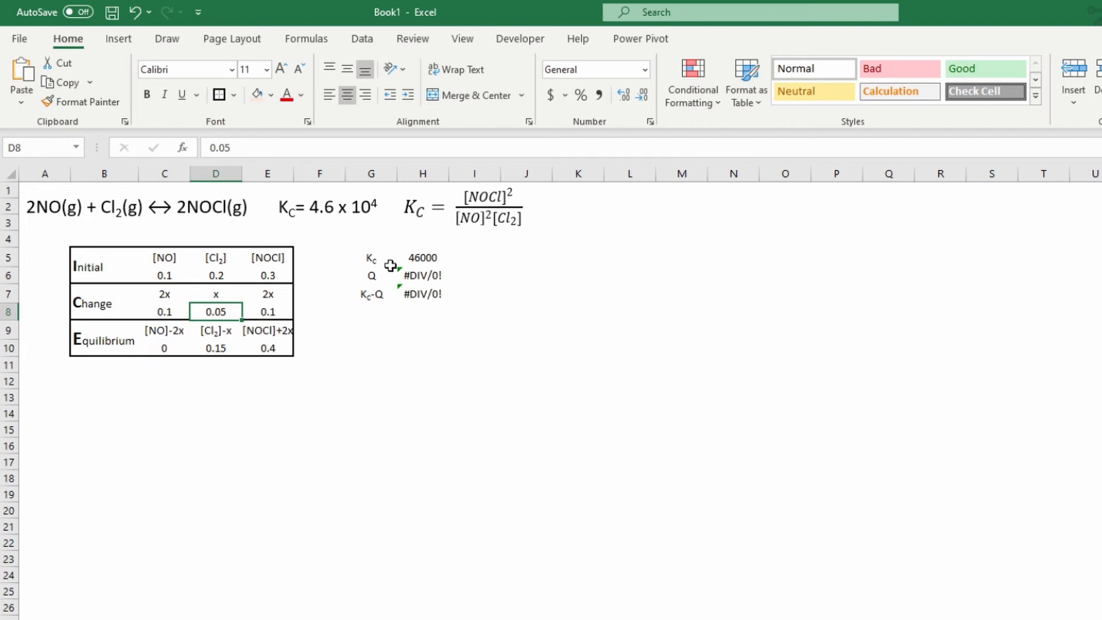
Wrap the Q formula in H6 in IFERROR with 0 as the error value: =IFERROR(E10^2/(C10^2*D10),0)
click(421, 276)
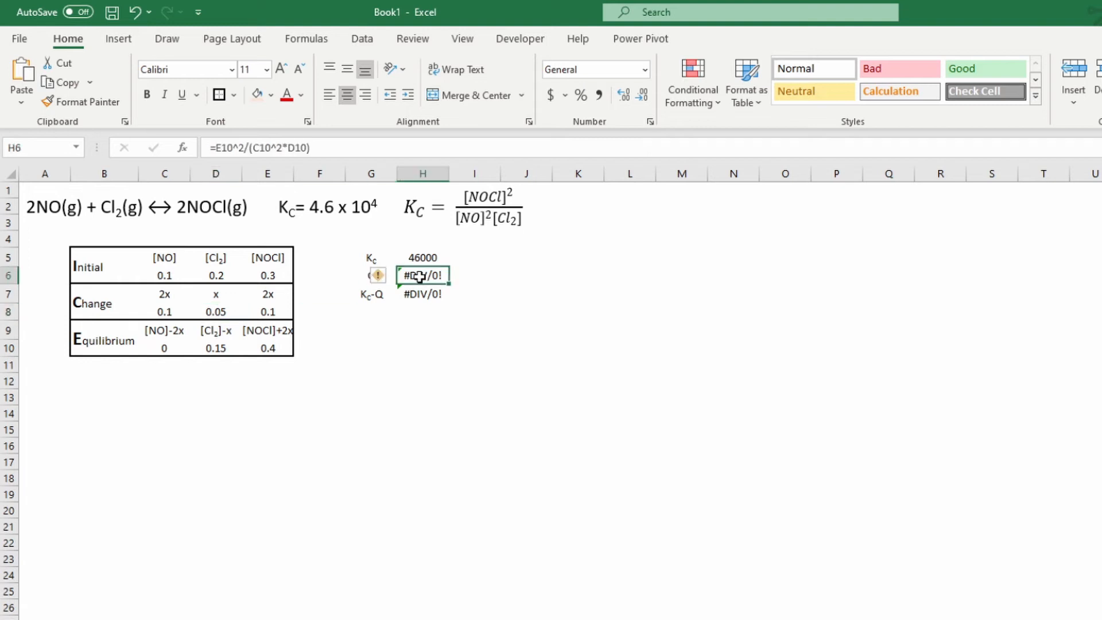
click(212, 148)
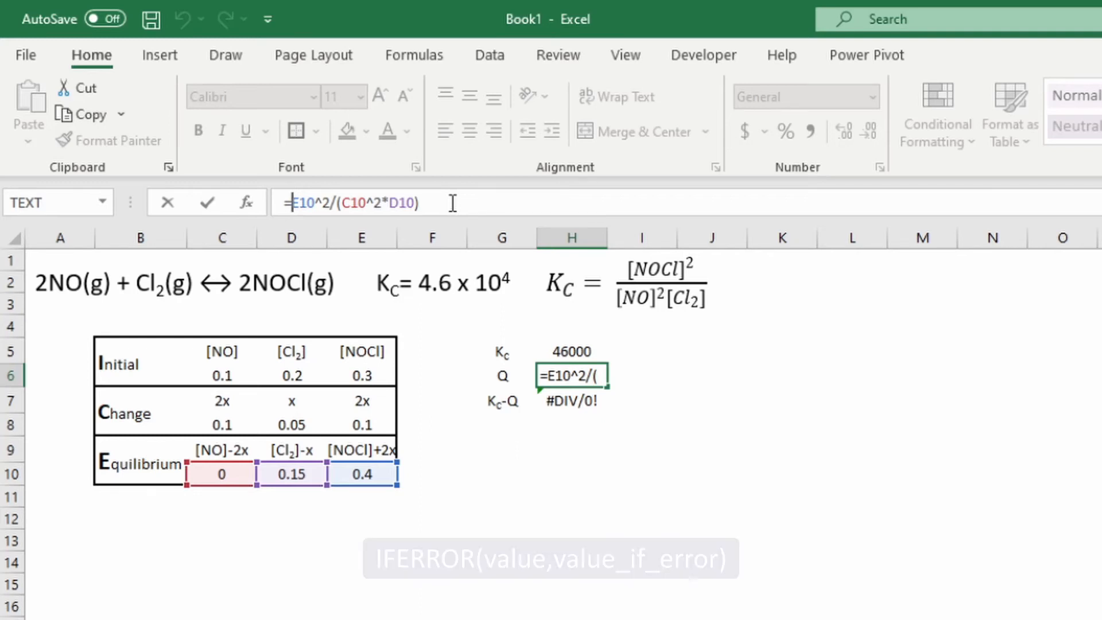
text(if)
text(err)
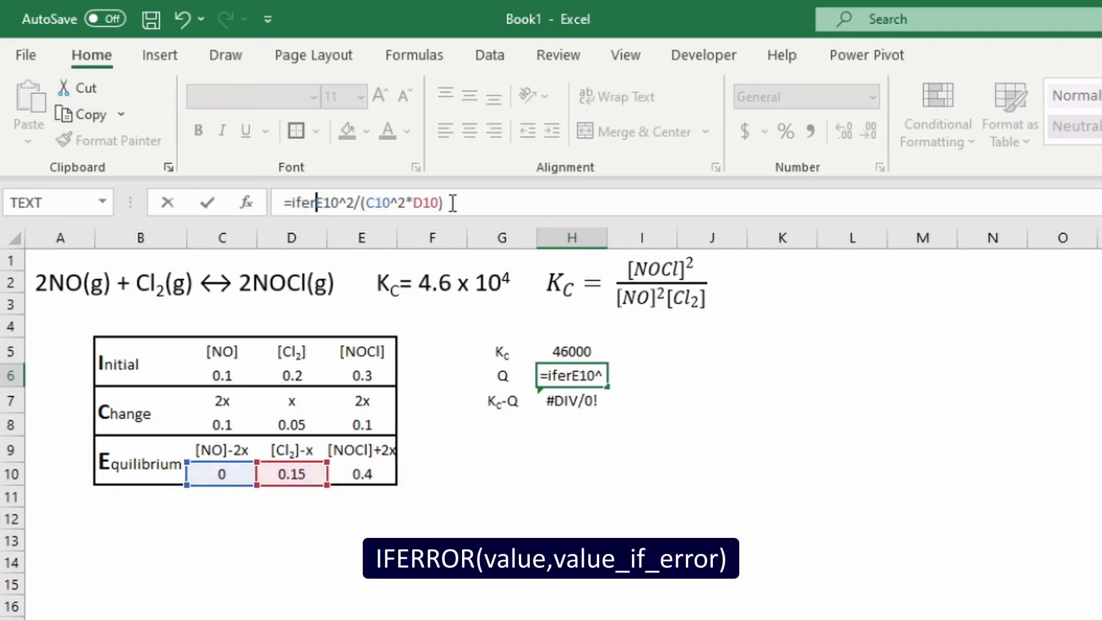
text(or)
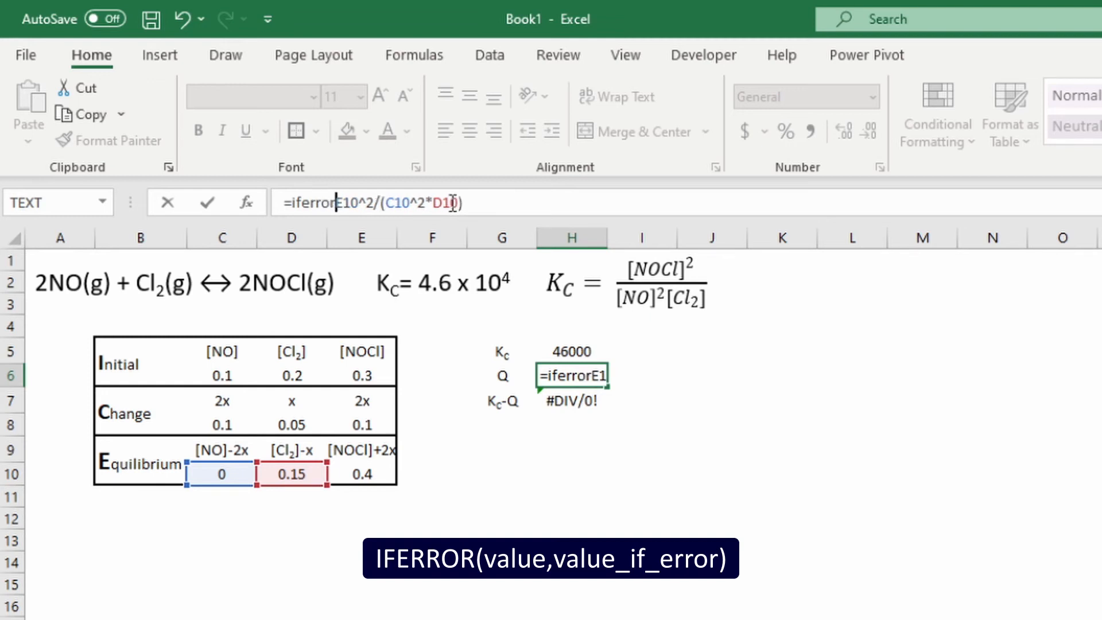
text(()
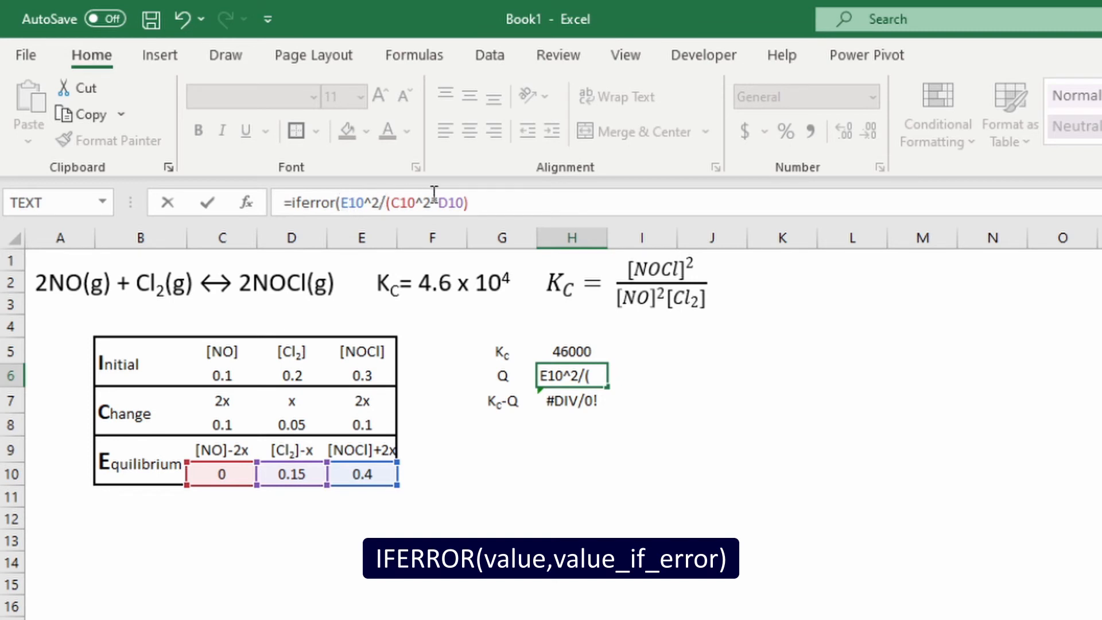
click(473, 203)
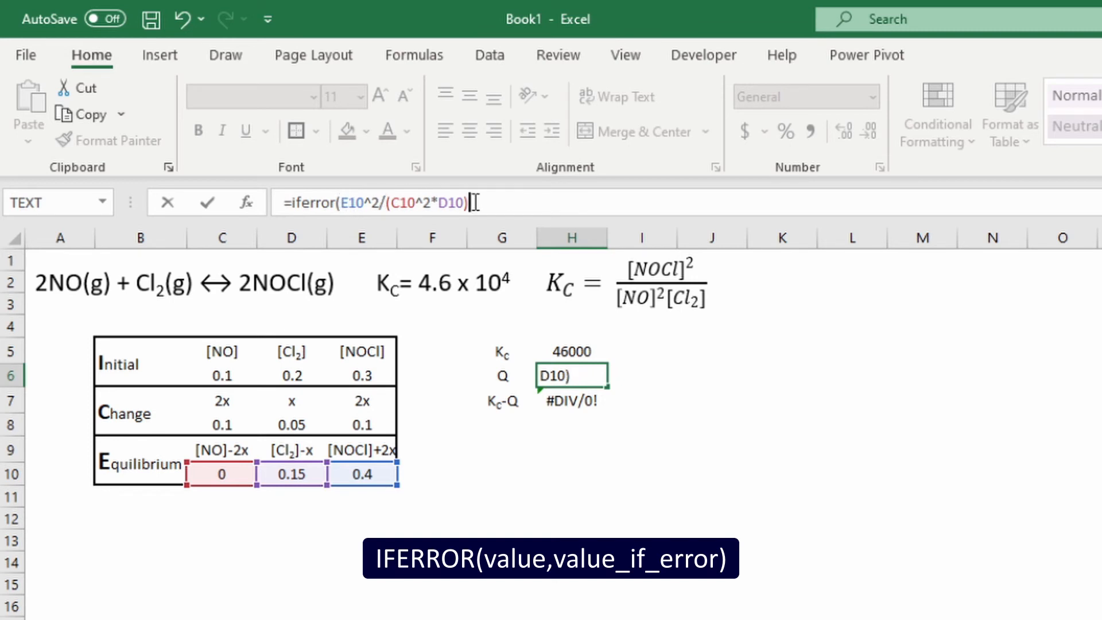
text(,)
text(0))
key(Return)
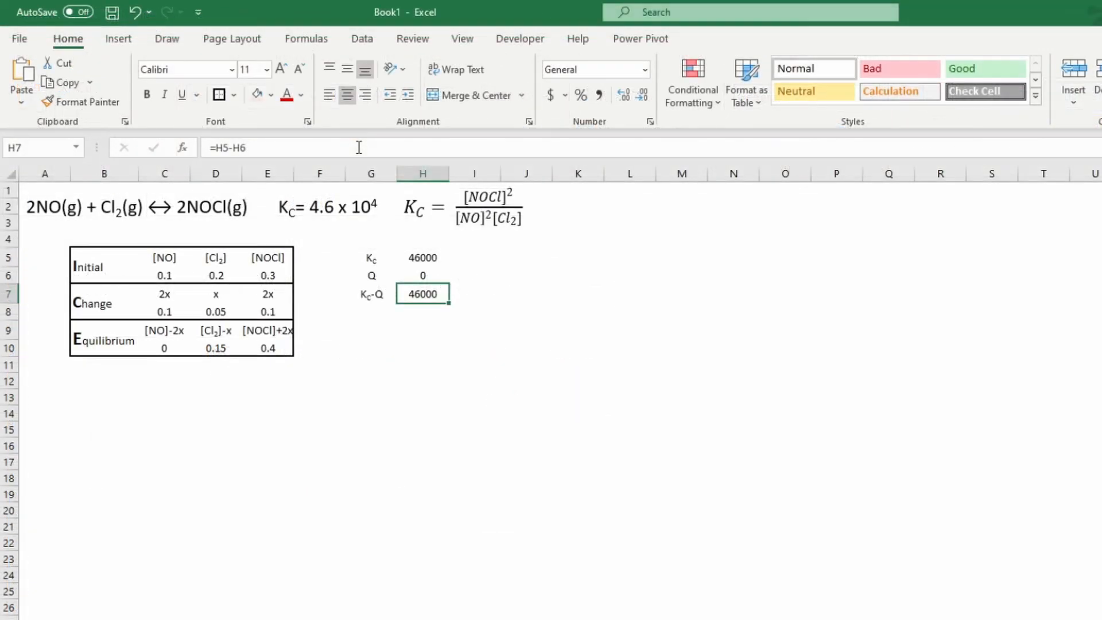
click(423, 275)
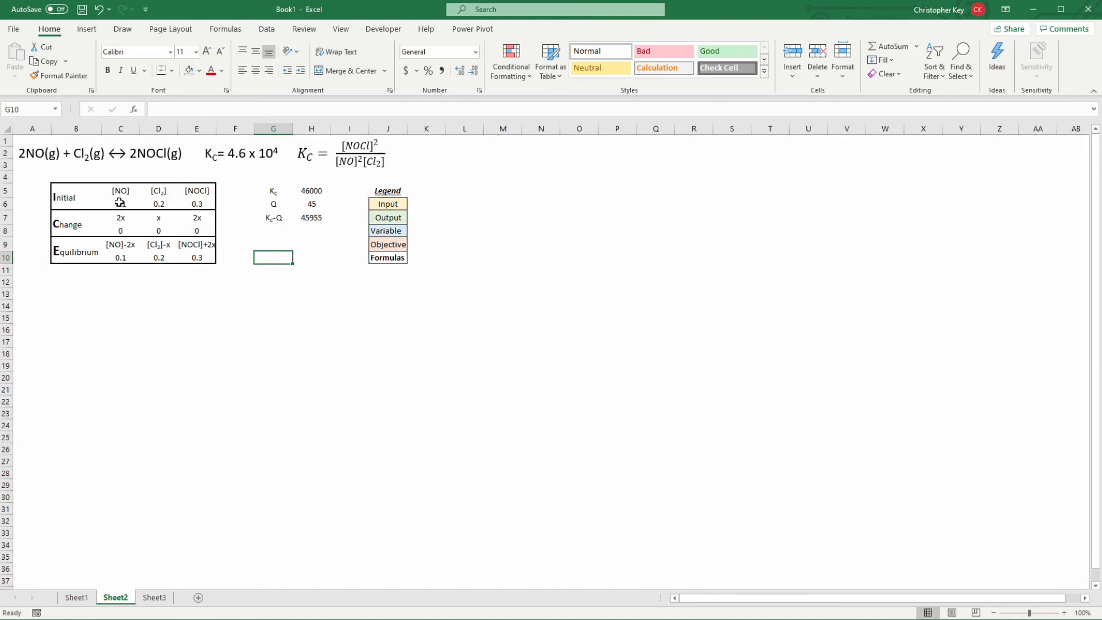
Fill the initial concentrations C6:E6 with the legend's light gold Input color and the equilibrium concentrations C10:E10 with its light green Output color
drag(119, 202, 197, 202)
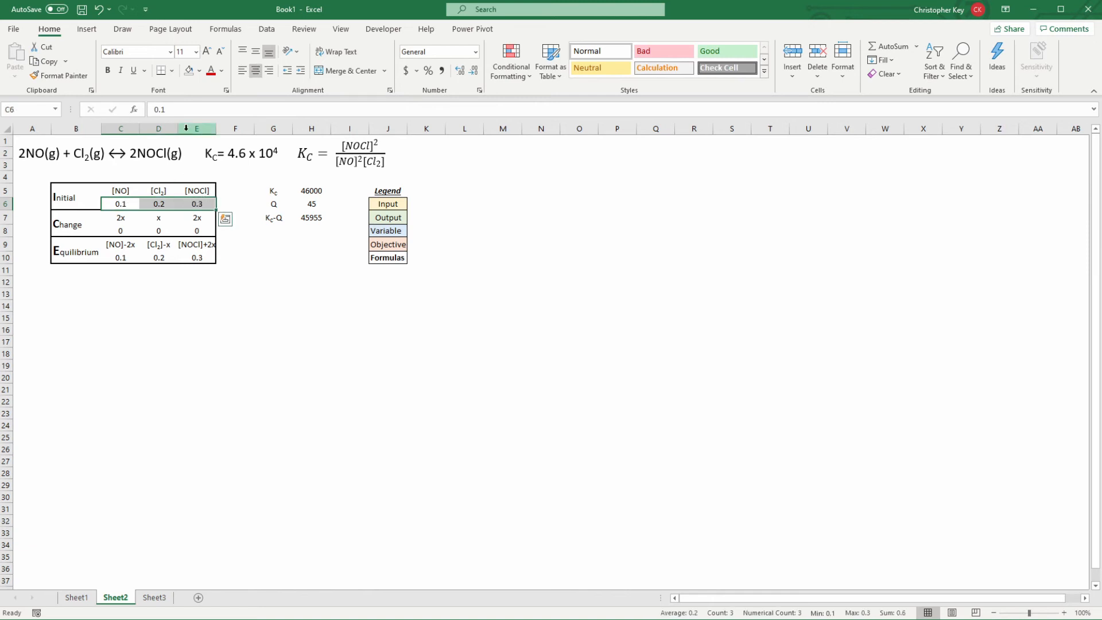
click(199, 71)
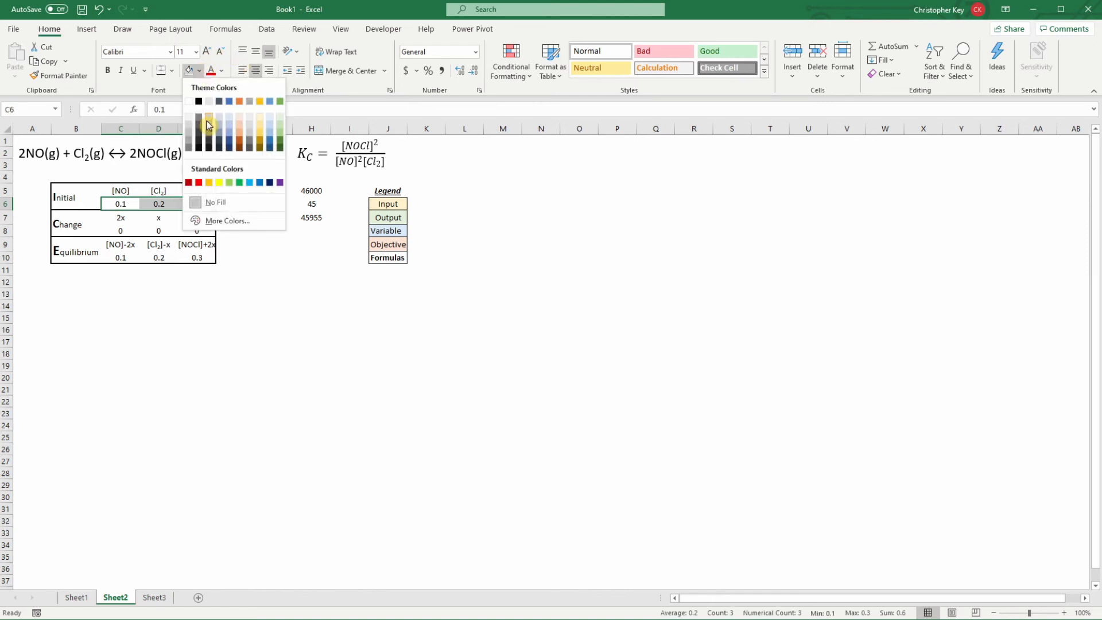
click(258, 116)
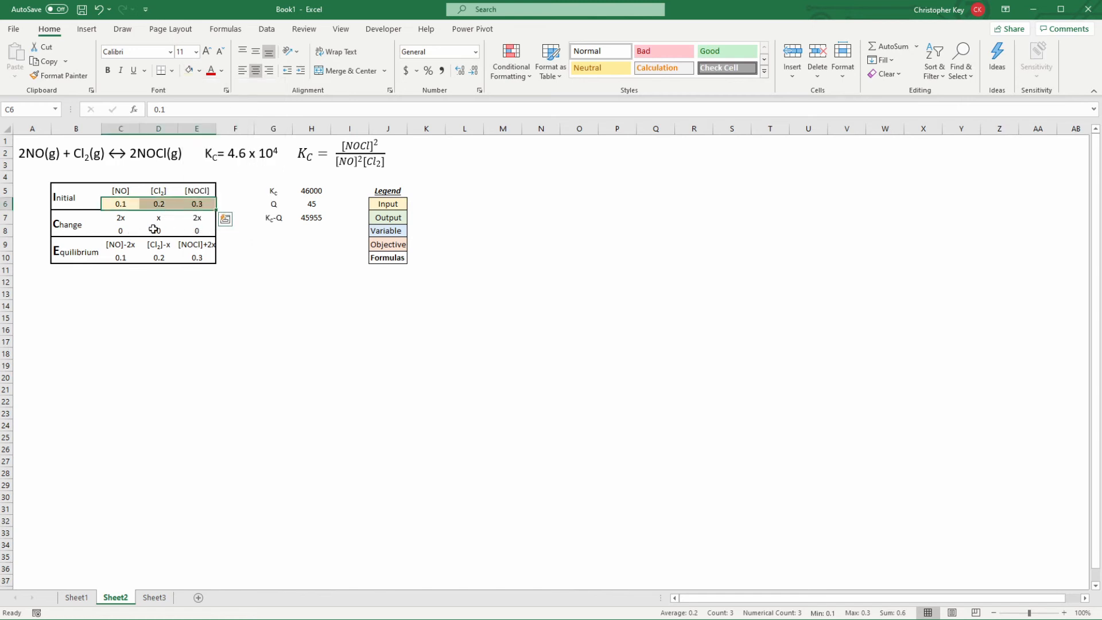
drag(116, 258, 195, 258)
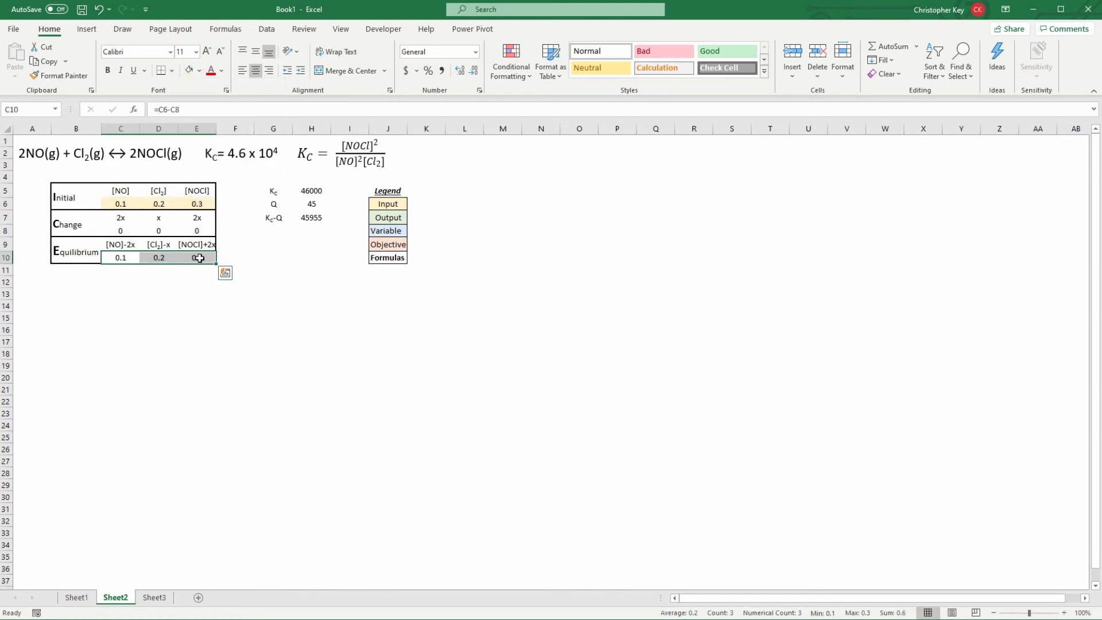
click(199, 71)
click(282, 123)
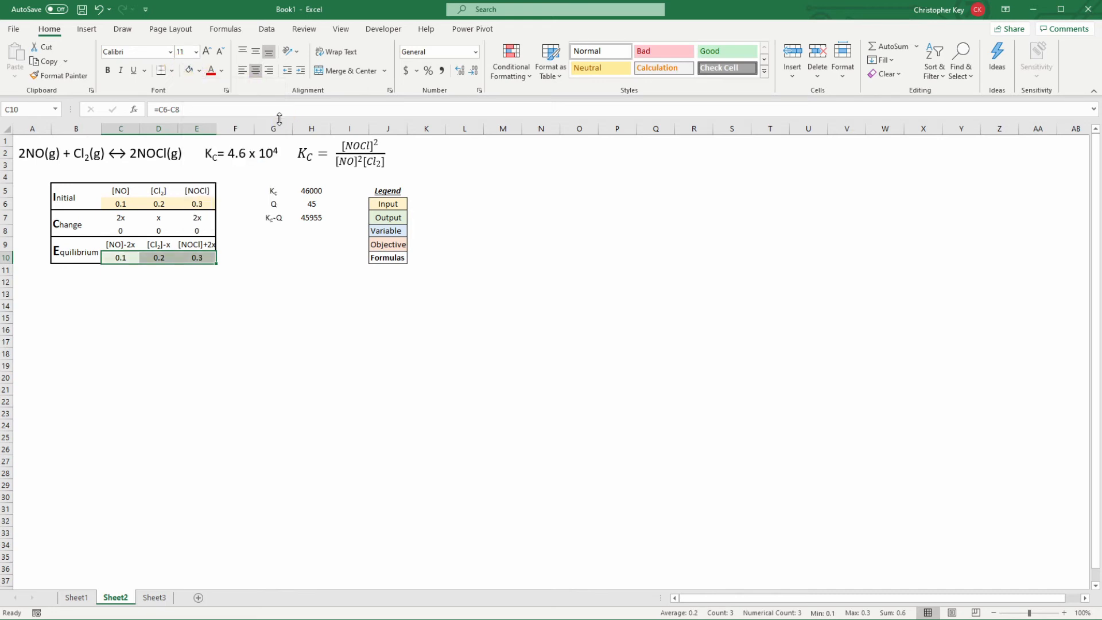
Fill the Cl2 change cell D8 with the legend's light blue Variable color and the Kc-Q cell H7 with its light orange Objective color
click(158, 232)
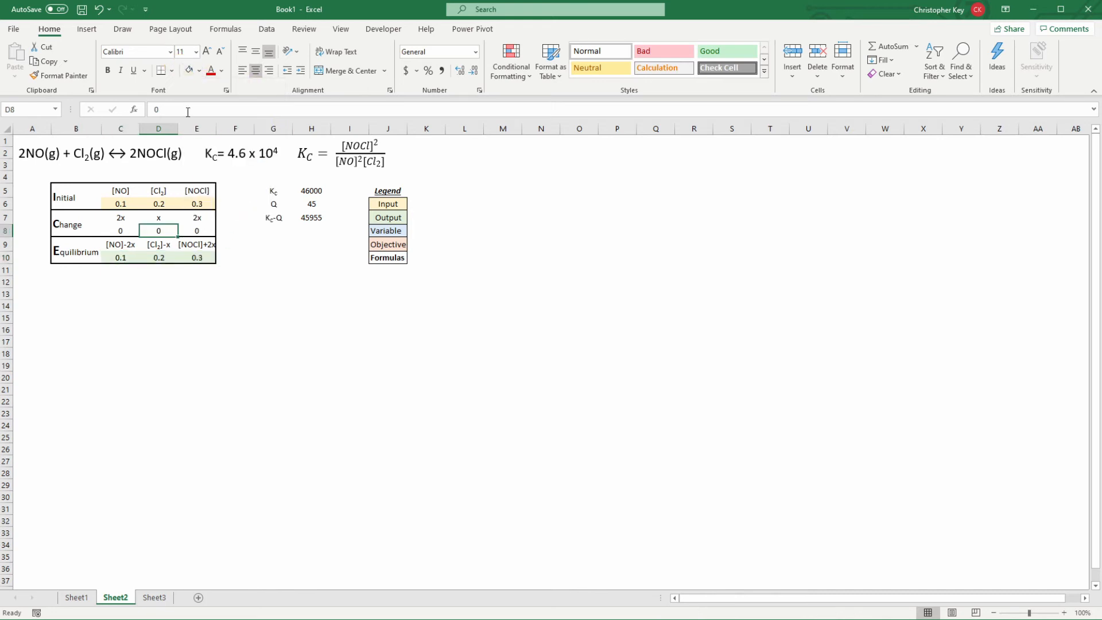
click(199, 71)
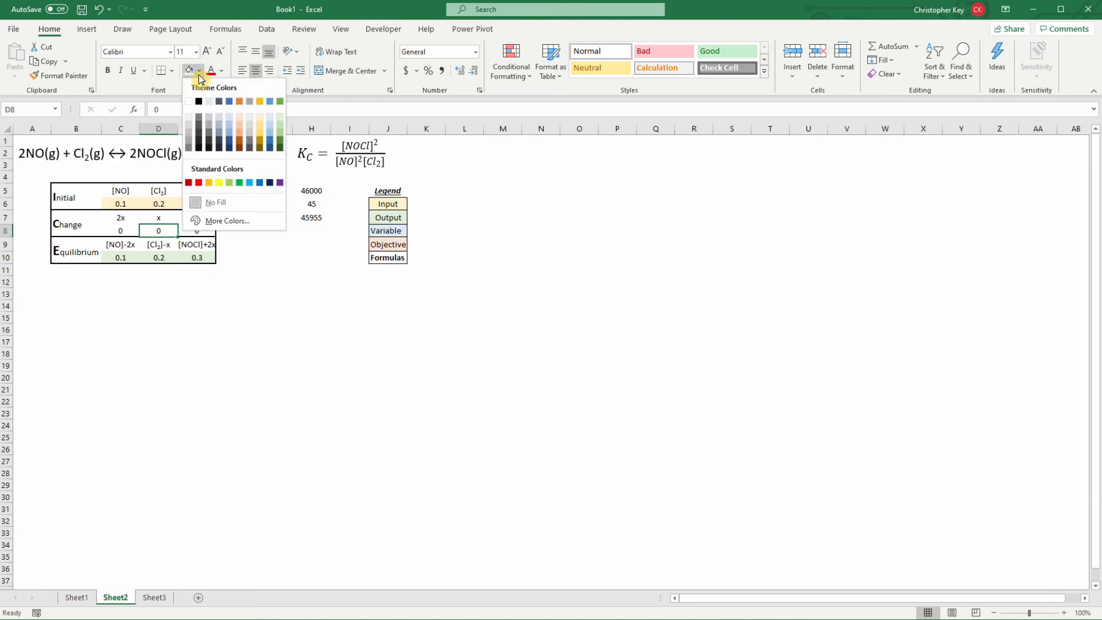
click(269, 116)
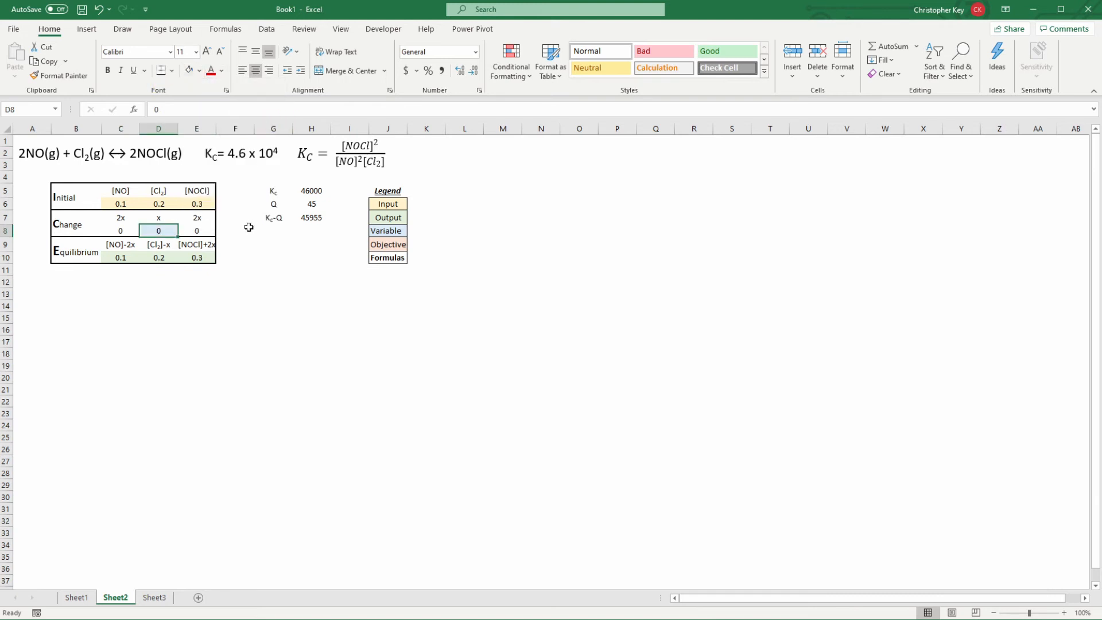
drag(273, 191, 317, 219)
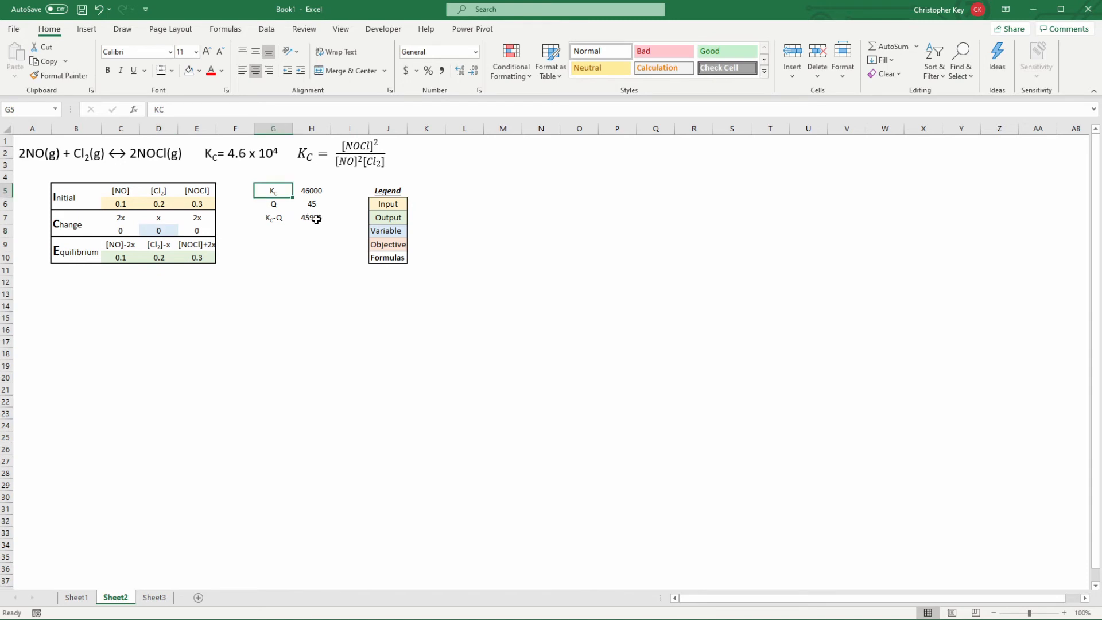
click(316, 219)
click(199, 70)
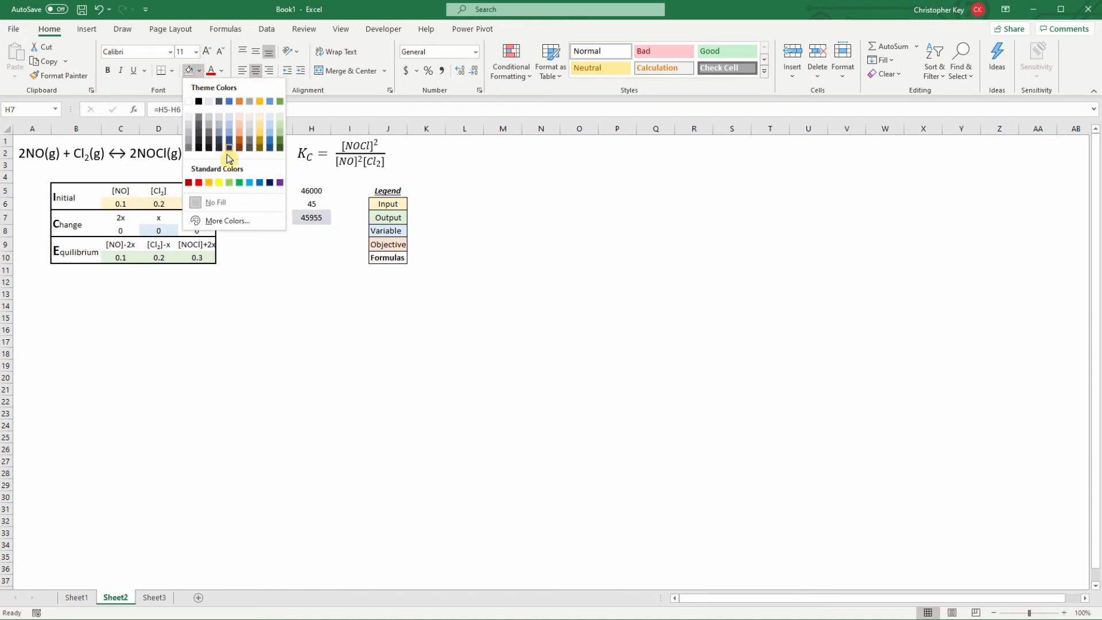
click(239, 118)
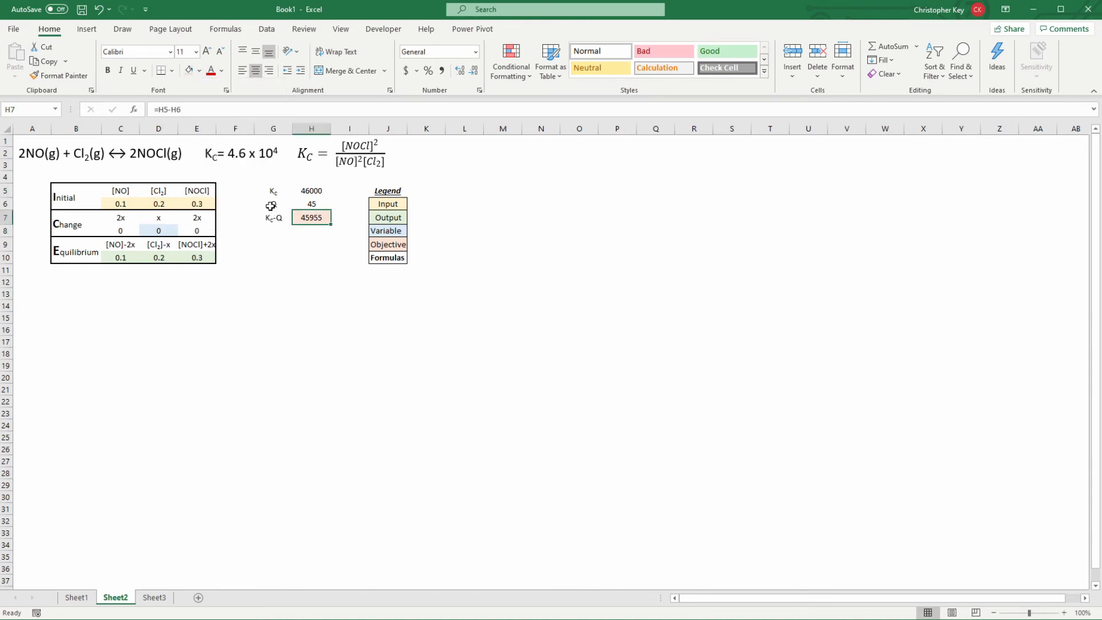
Bold the formula cells C8, E8, C10:E10, H6 and H7 to match the Formulas entry in the legend
click(118, 231)
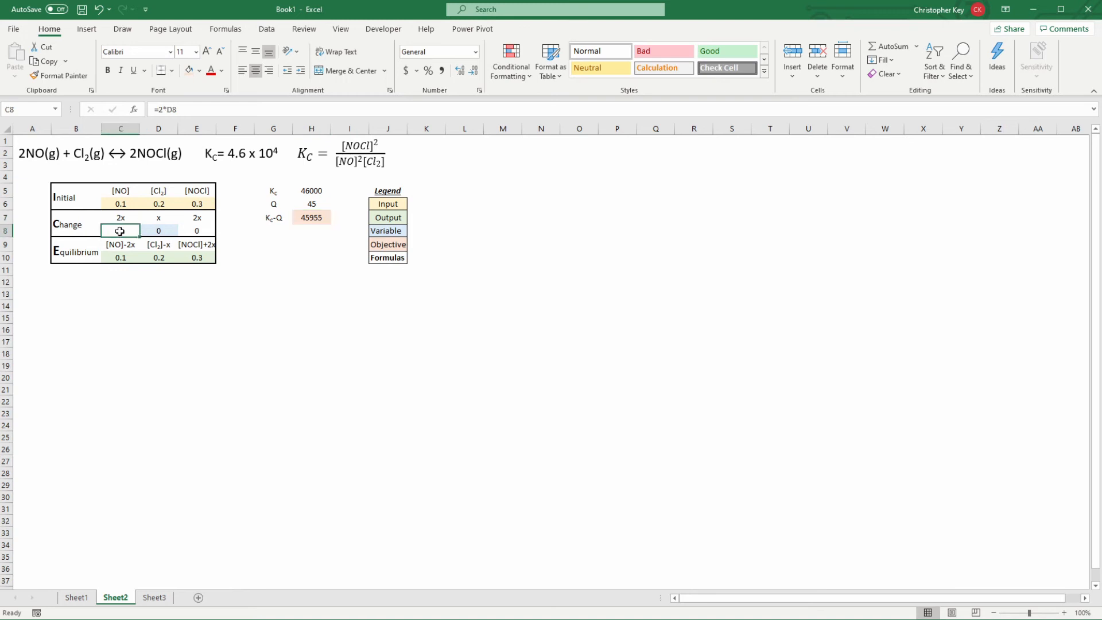
ctrl+click(196, 231)
click(120, 257)
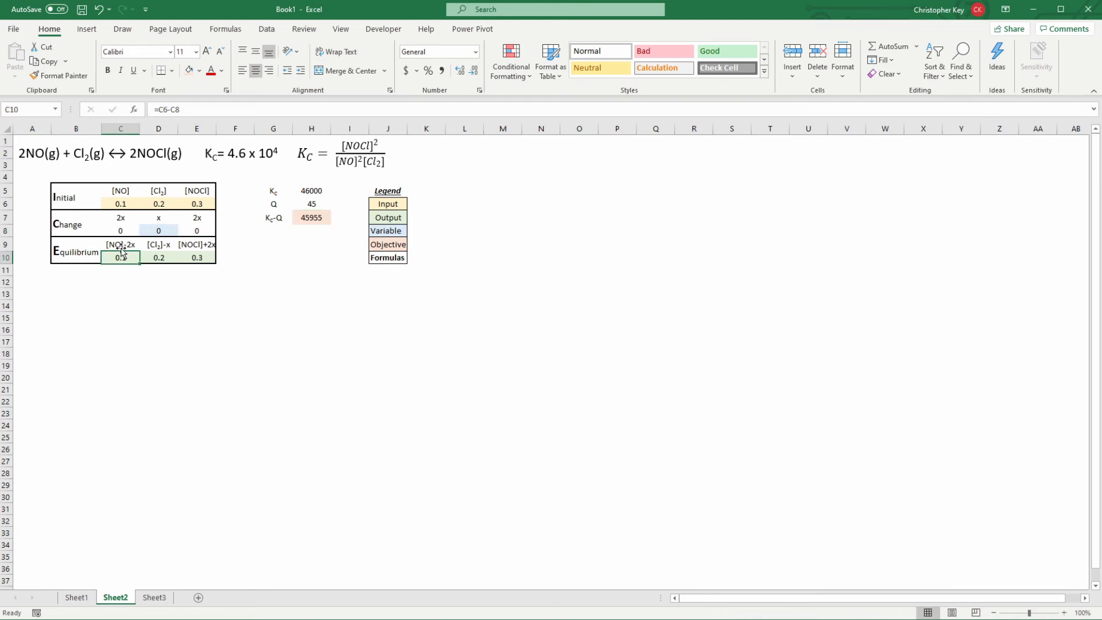
click(121, 232)
ctrl+click(191, 229)
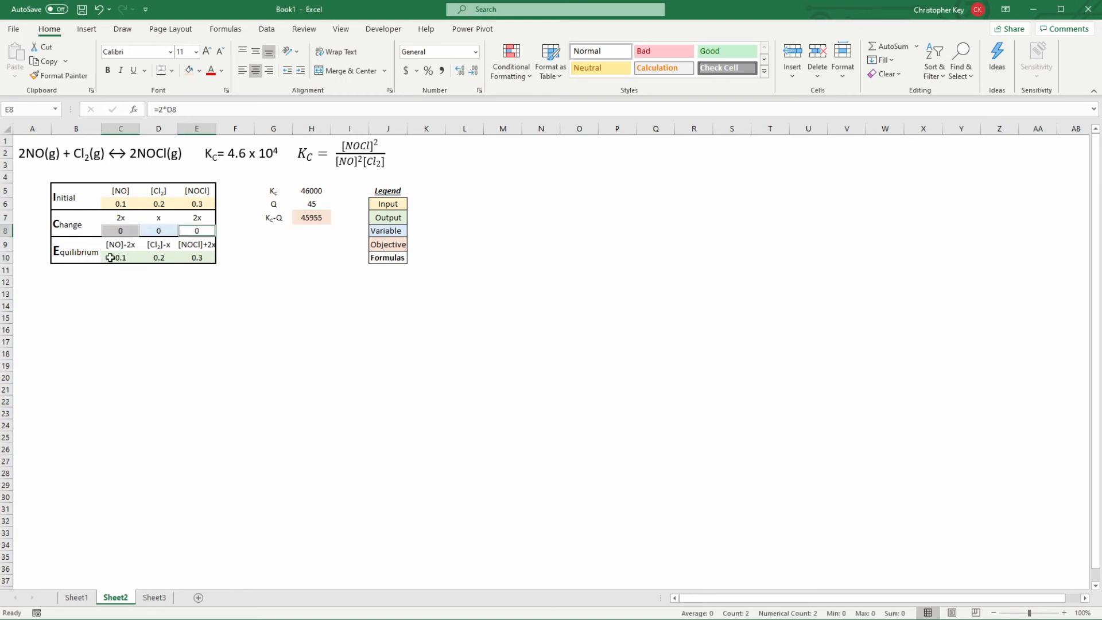
drag(112, 258, 197, 258)
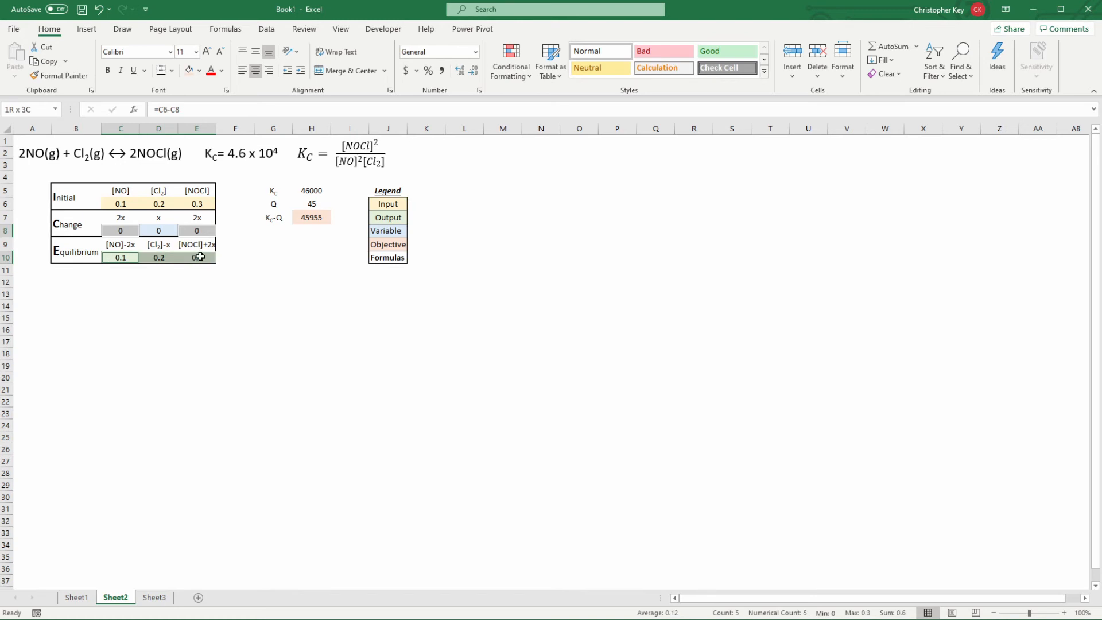
ctrl+click(312, 203)
ctrl+click(311, 191)
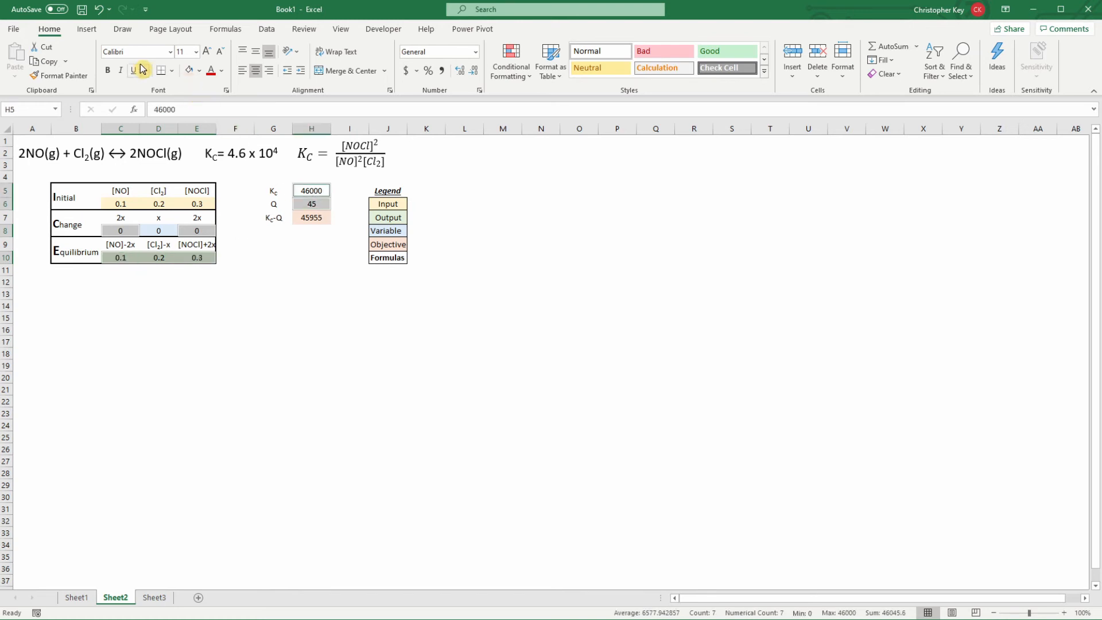
ctrl+click(325, 190)
click(107, 70)
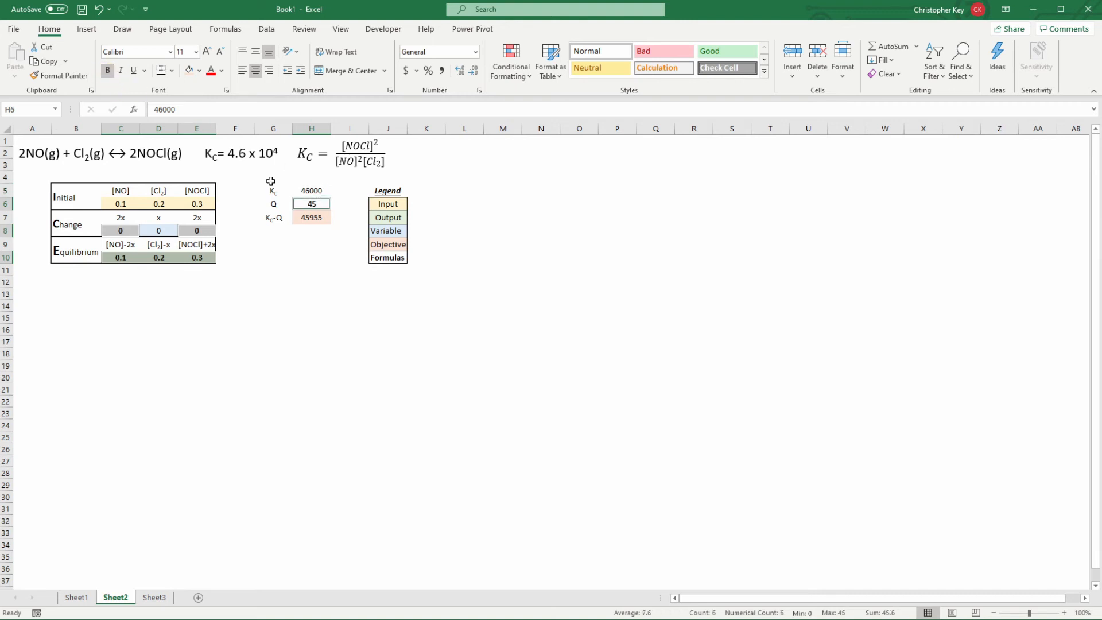
click(315, 220)
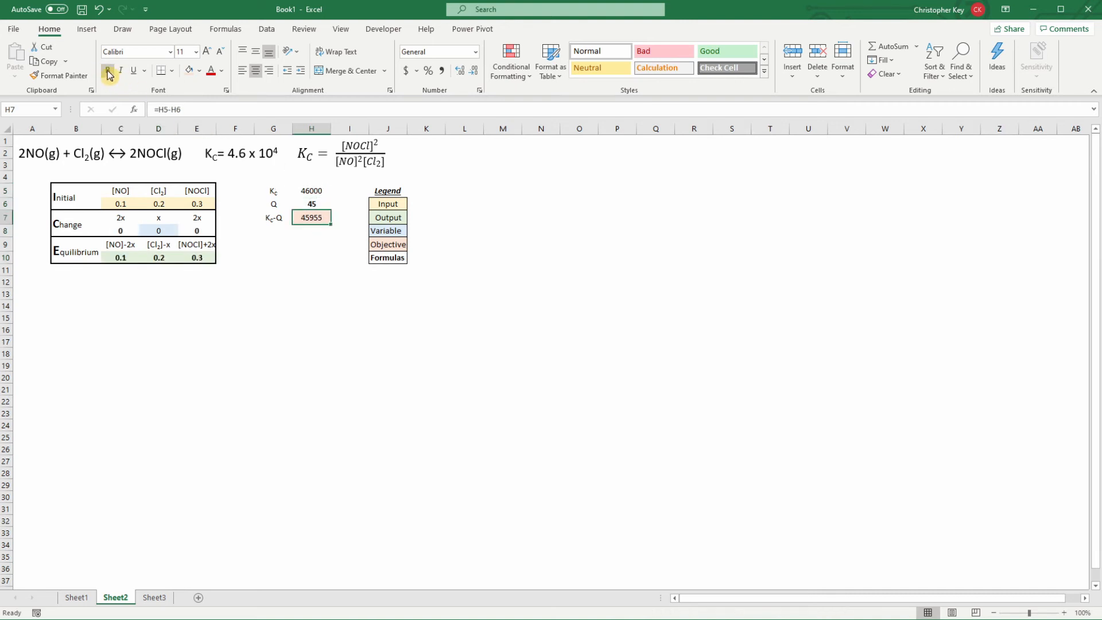
click(107, 70)
click(261, 257)
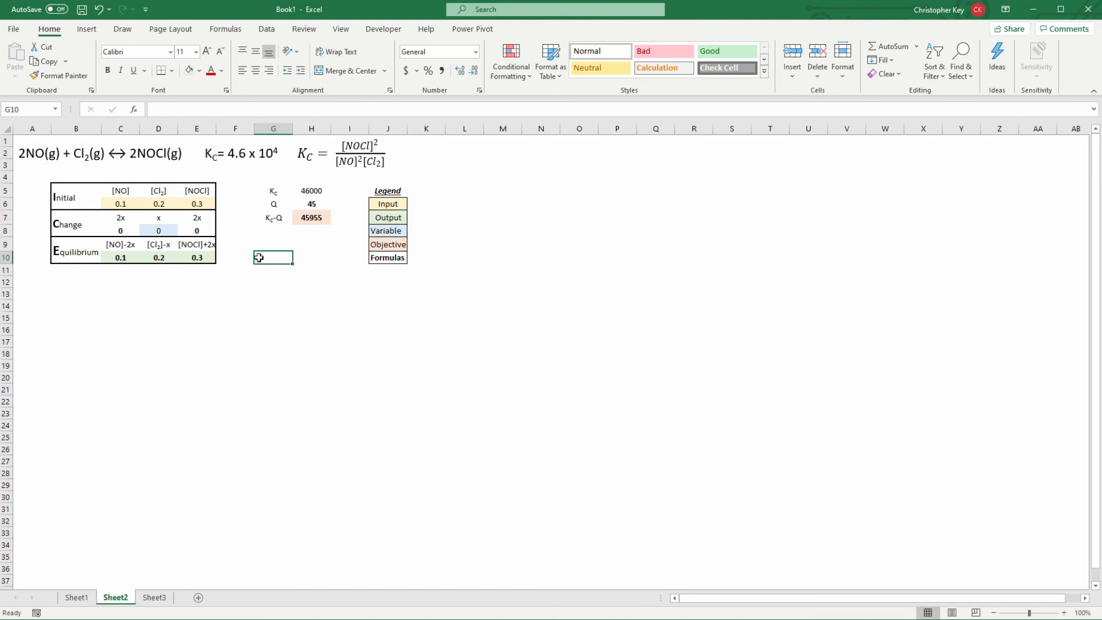
Set up Solver with objective cell H7 at a value of 0, changing variable cell D8
click(161, 229)
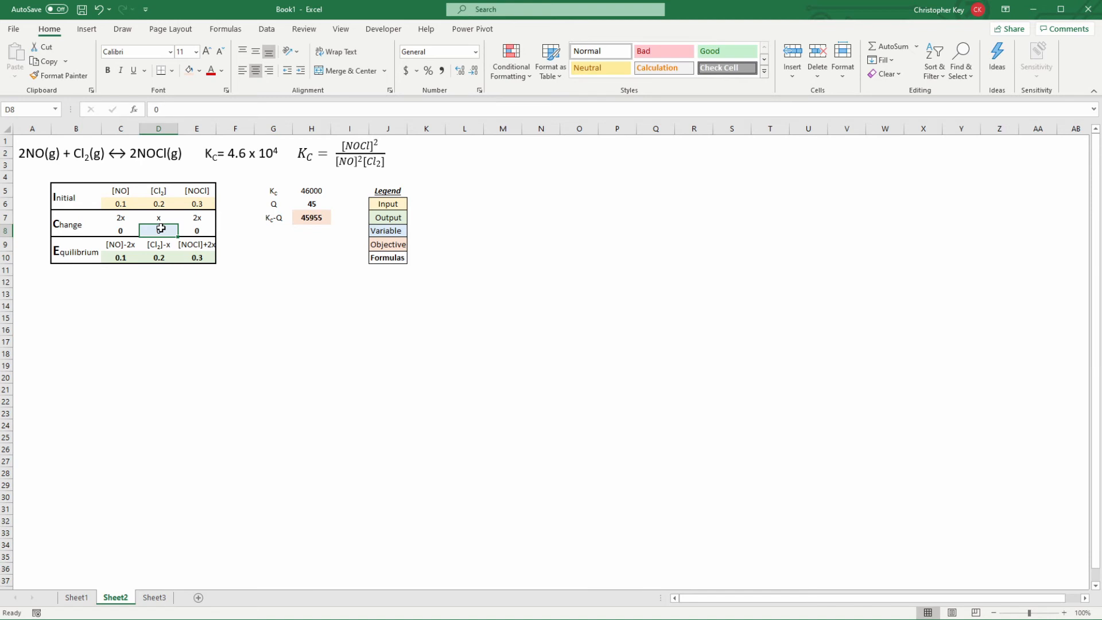
click(319, 219)
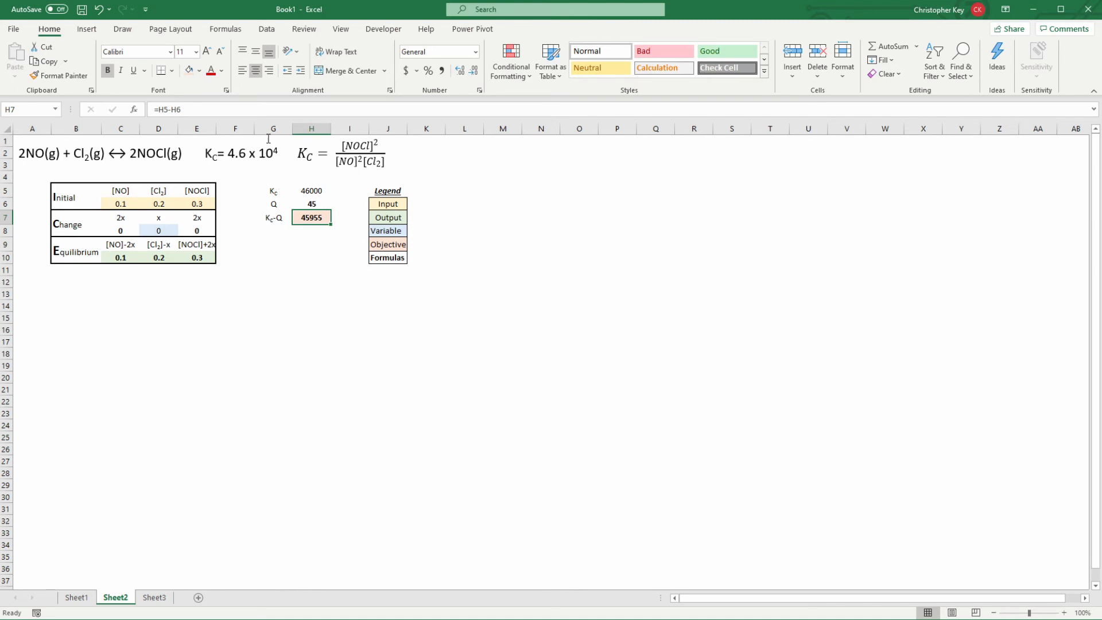
click(268, 32)
click(1053, 49)
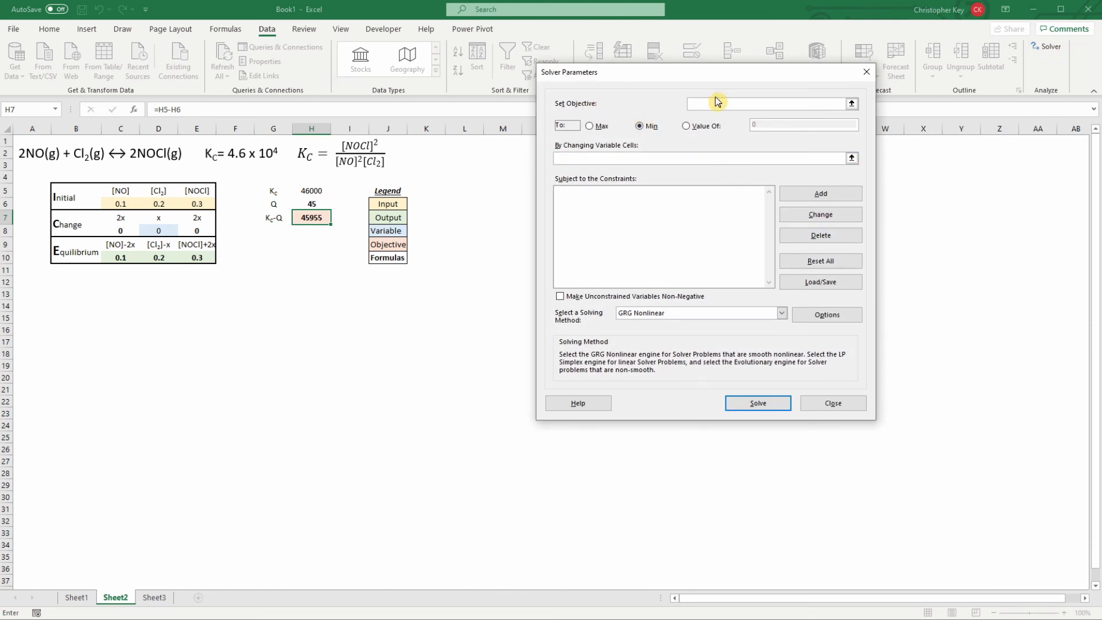
click(316, 215)
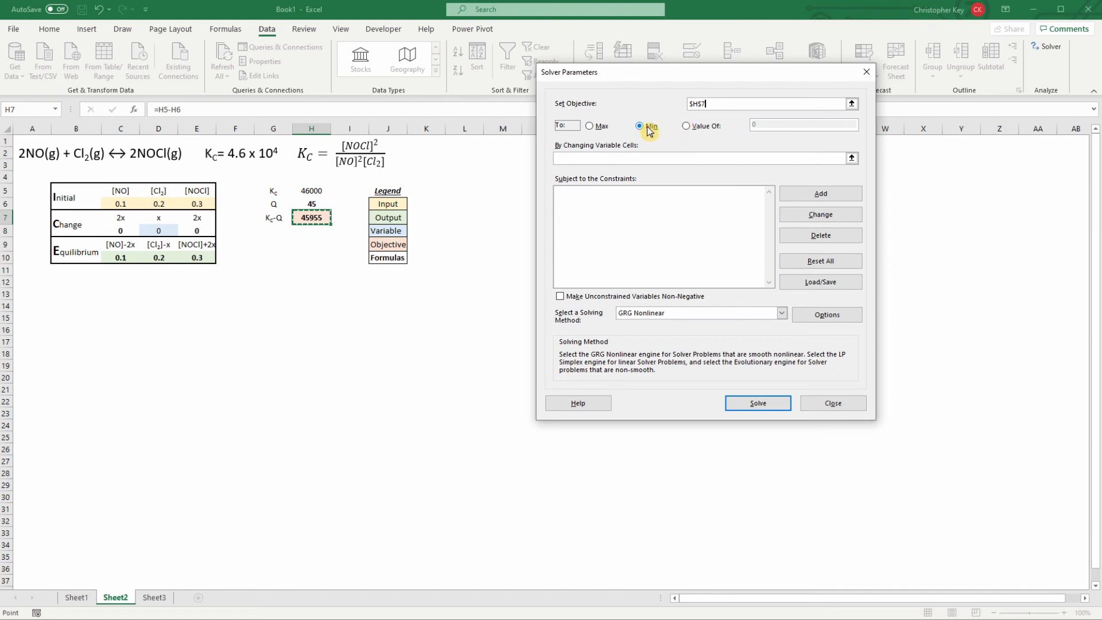
click(689, 126)
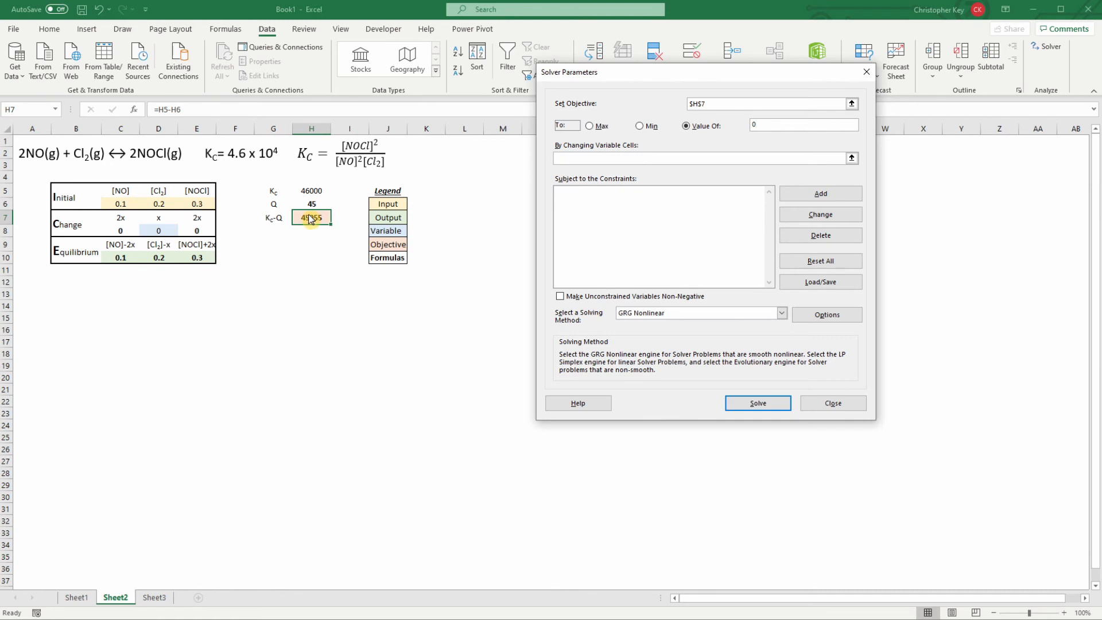
click(578, 159)
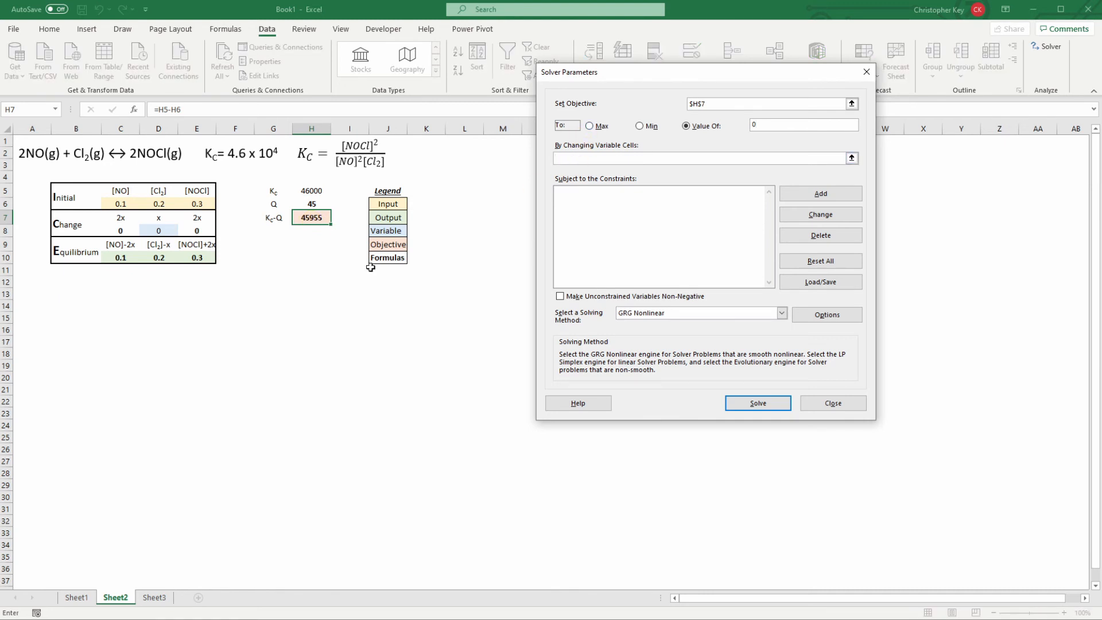
click(161, 231)
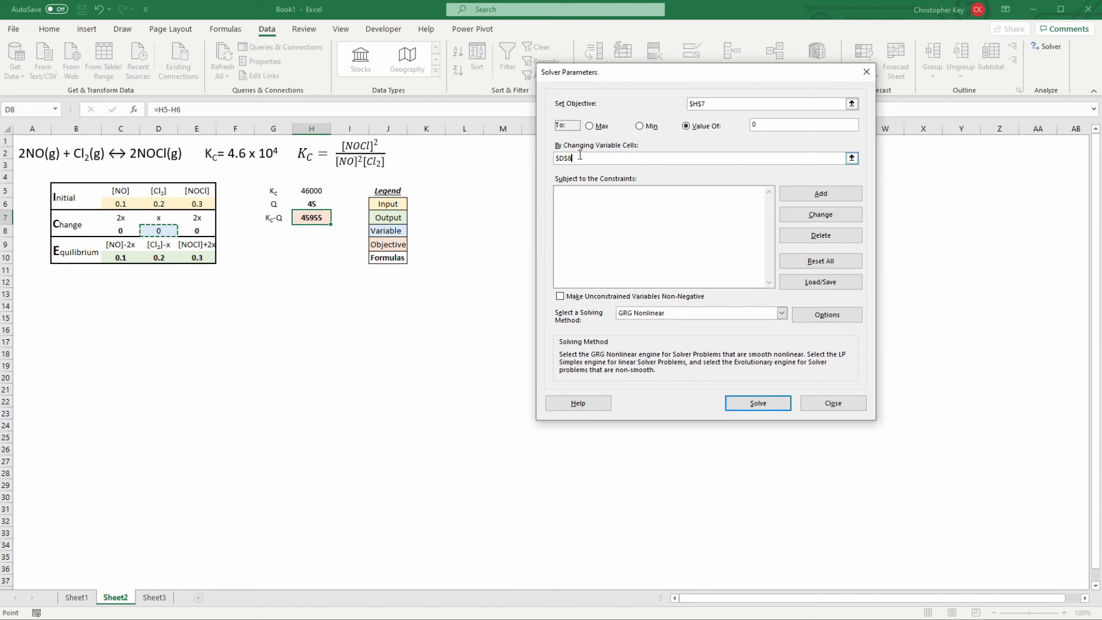
click(610, 157)
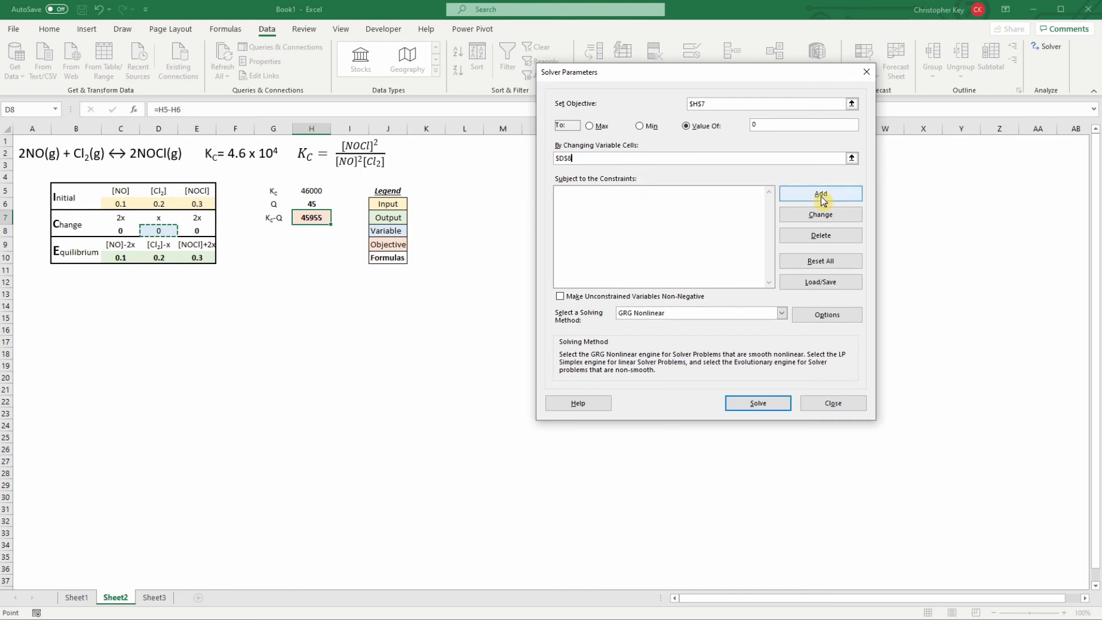
Add a Solver constraint that the equilibrium concentrations C10:E10 are >= 0
click(792, 194)
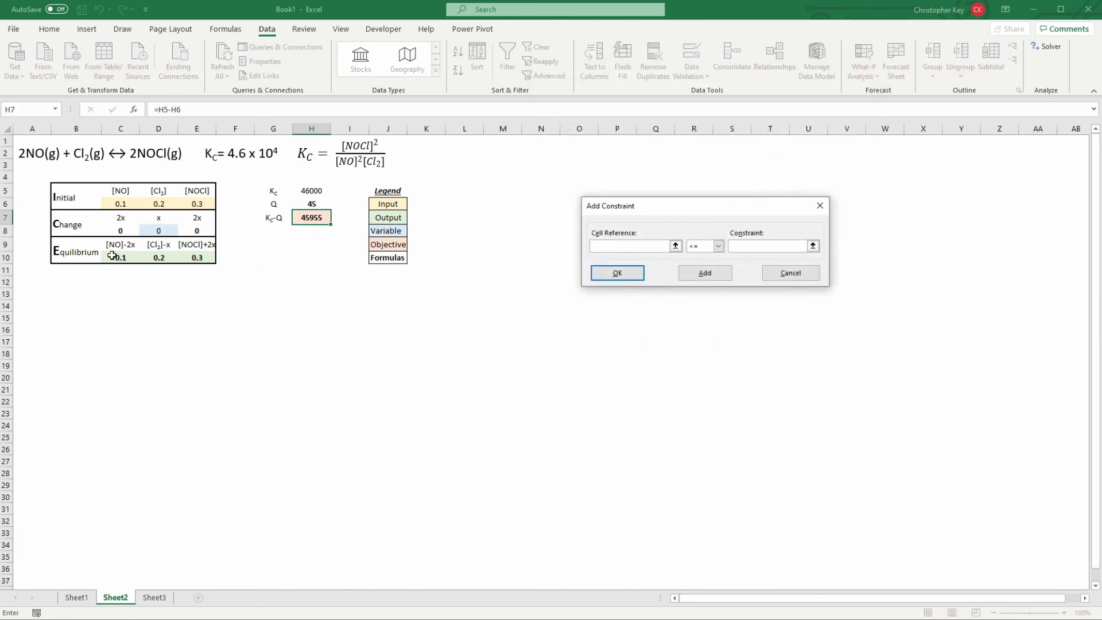
drag(112, 256, 187, 257)
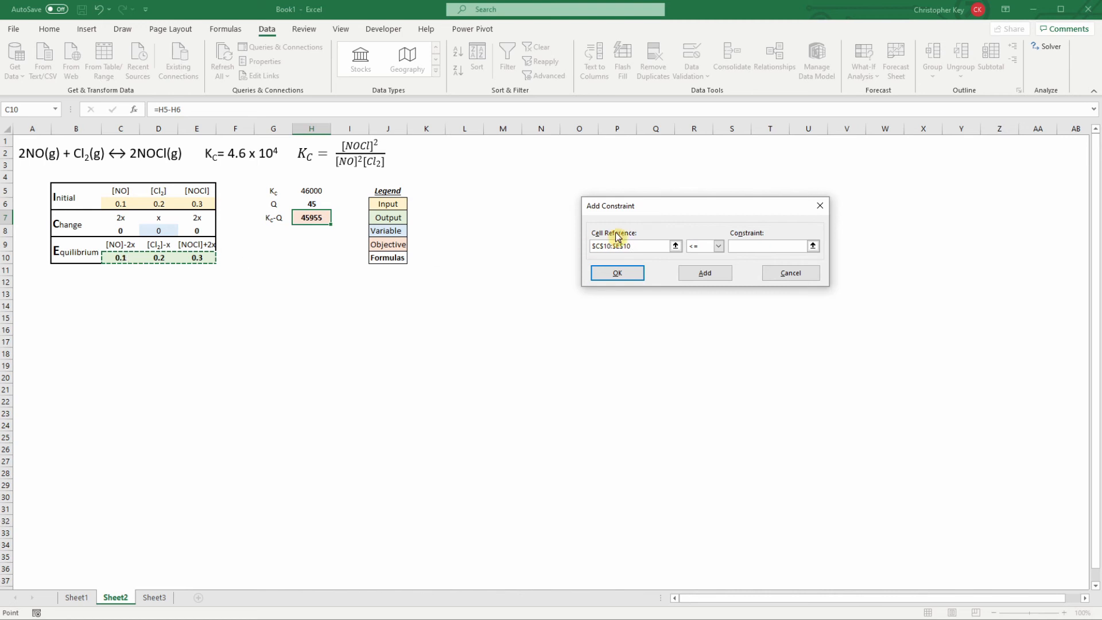
click(719, 245)
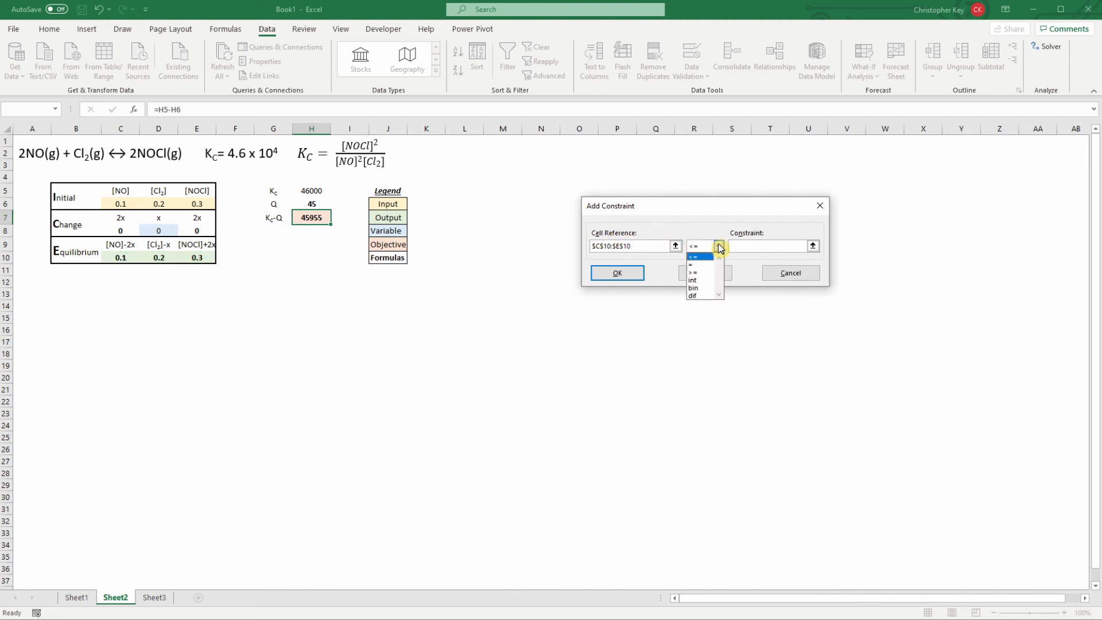
click(698, 272)
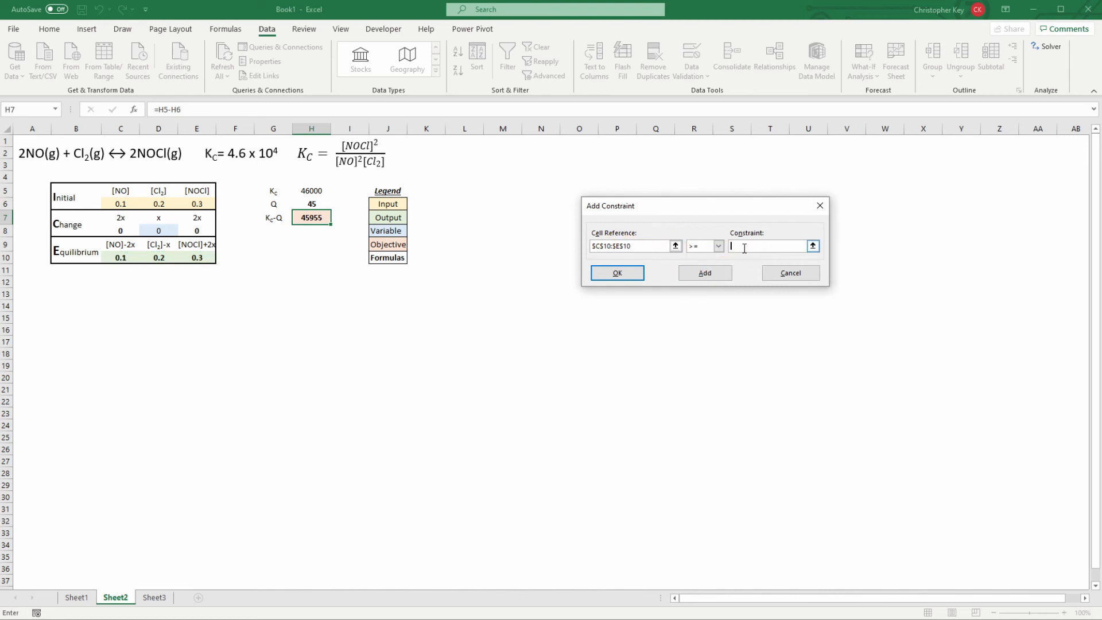
click(606, 275)
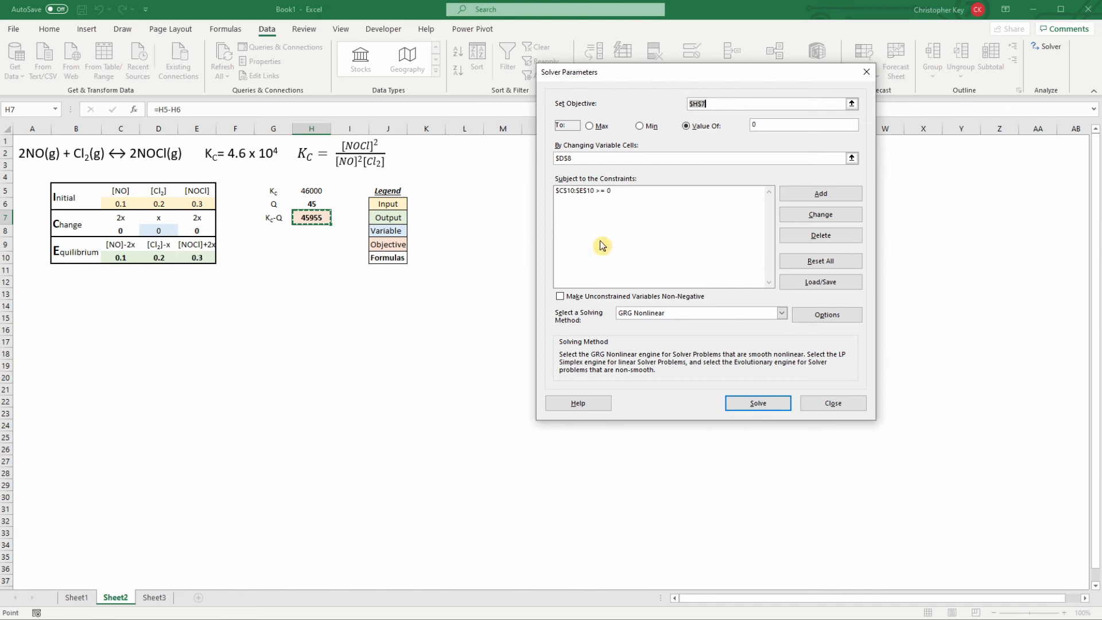
Run Solver using GRG Nonlinear with Make Unconstrained Variables Non-Negative unticked, and keep the Solver solution
click(561, 297)
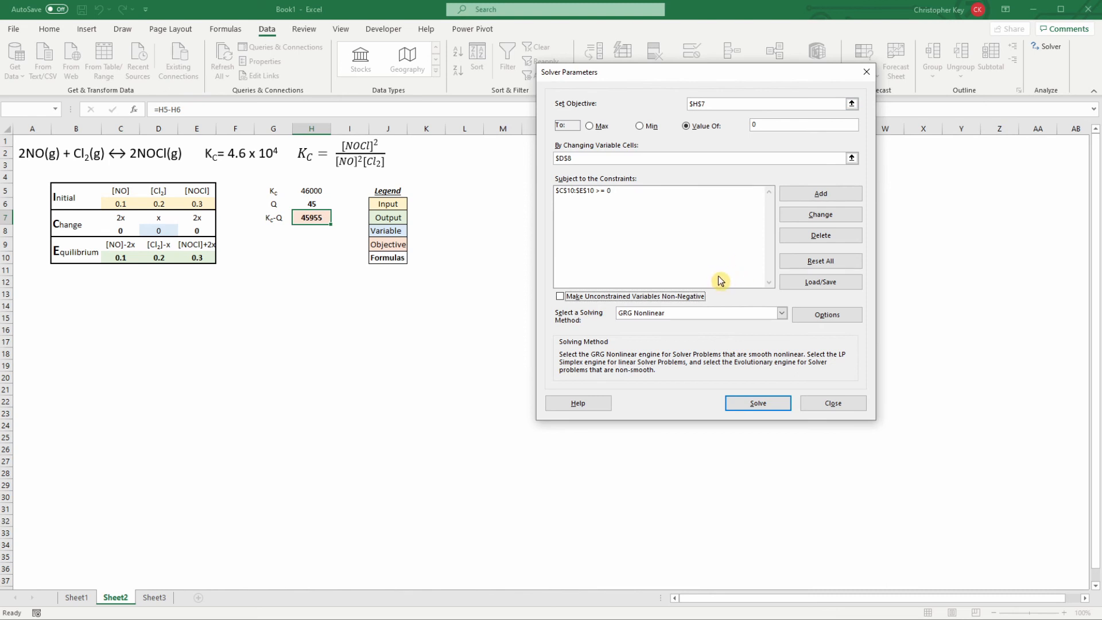
click(757, 404)
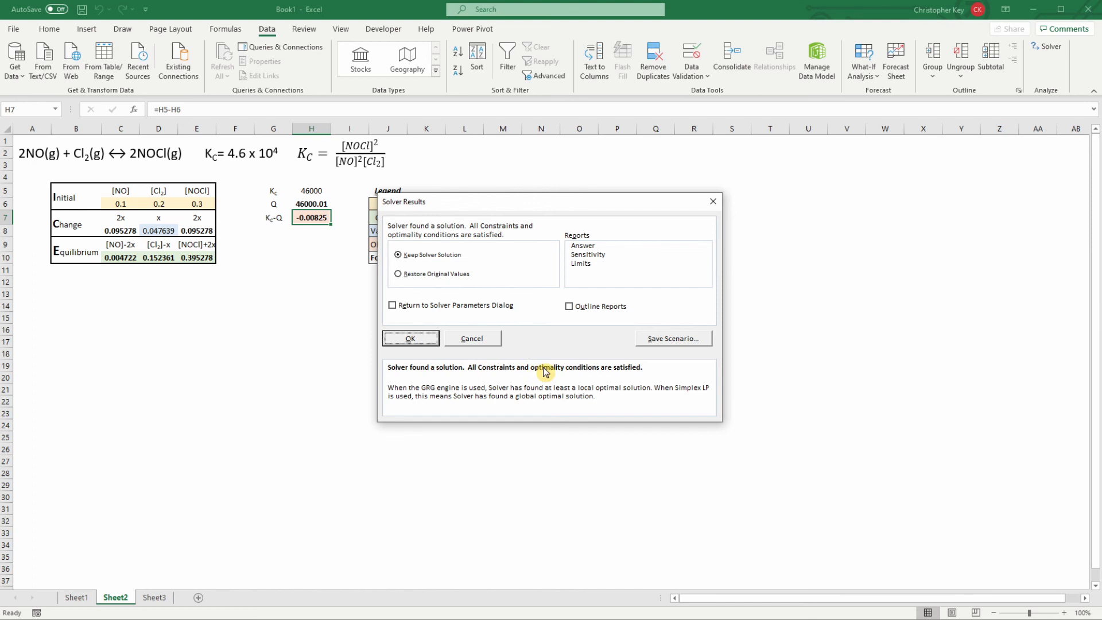
click(410, 339)
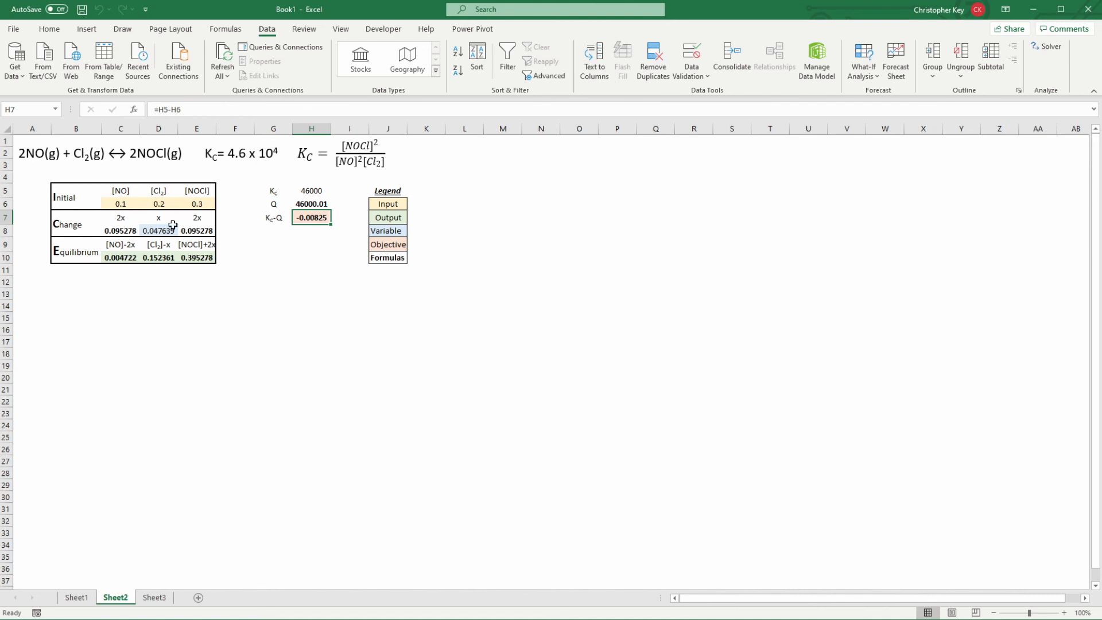
Change the initial concentrations in C6:E6 to 2 for NO, 1 for Cl2 and 0.1 for NOCl
click(309, 204)
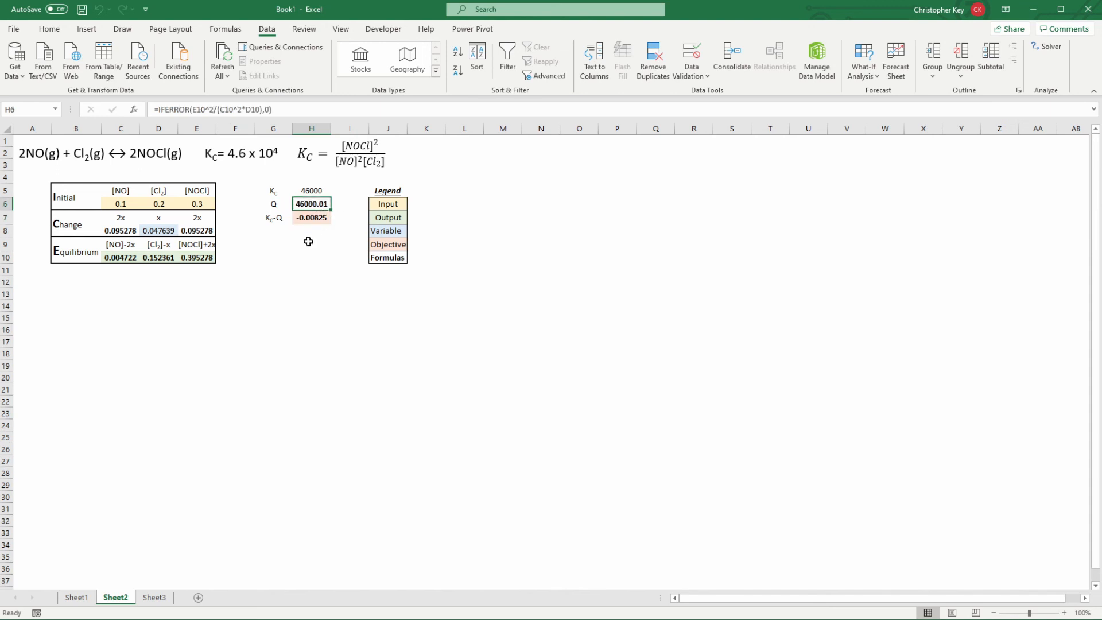
click(120, 202)
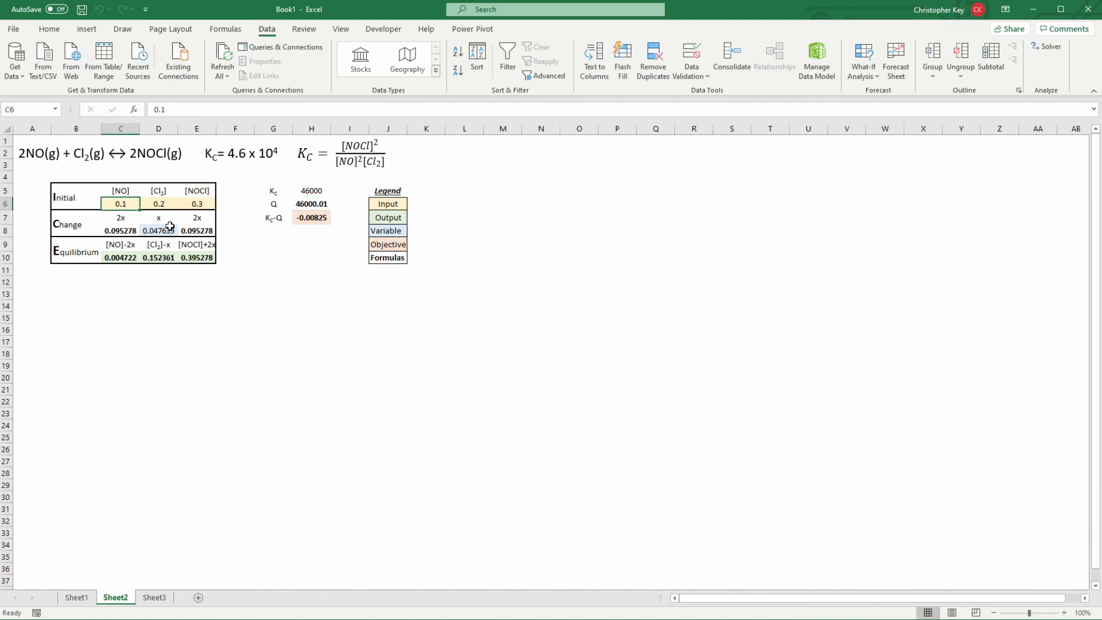
text(2)
key(Tab)
text(1)
key(Tab)
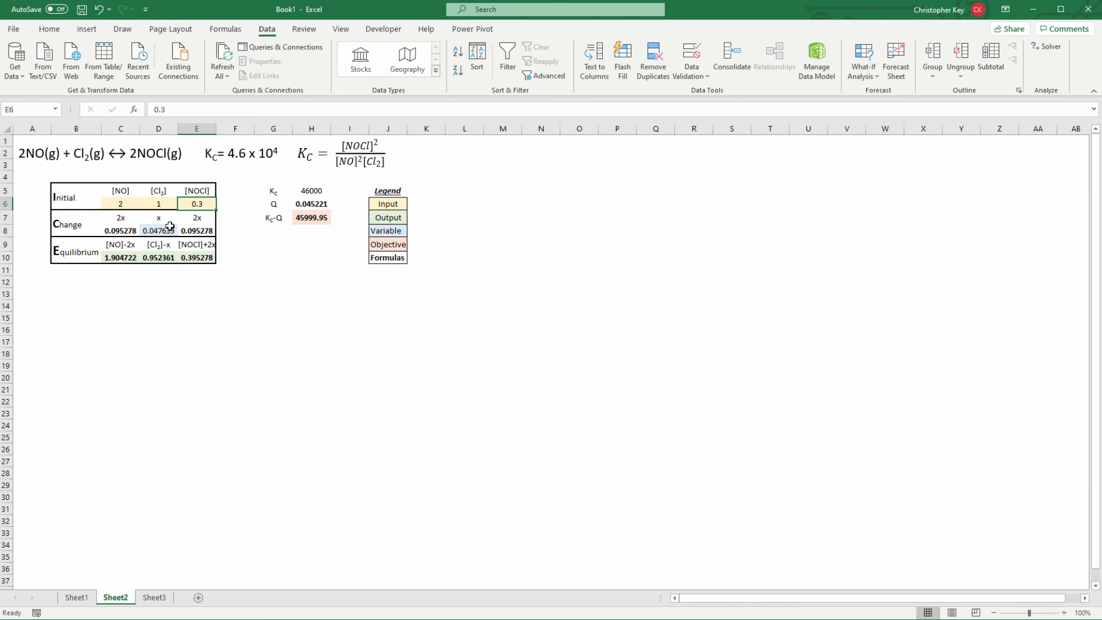
text(0.1)
key(Return)
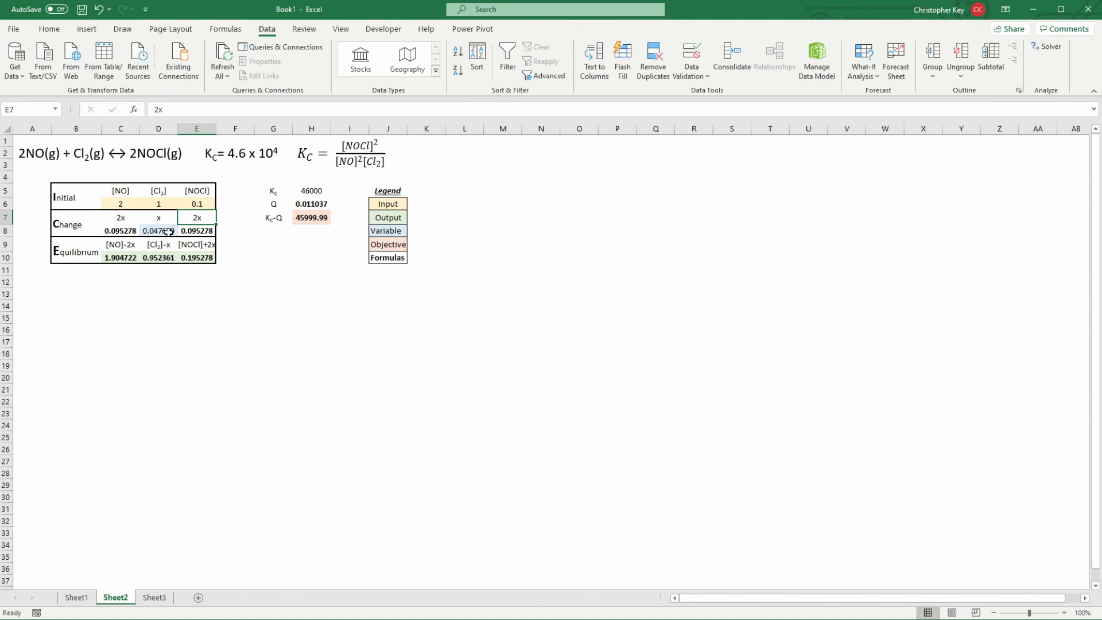
Reset the change variable x in cell D8 to 0
click(169, 233)
text(0)
key(Up)
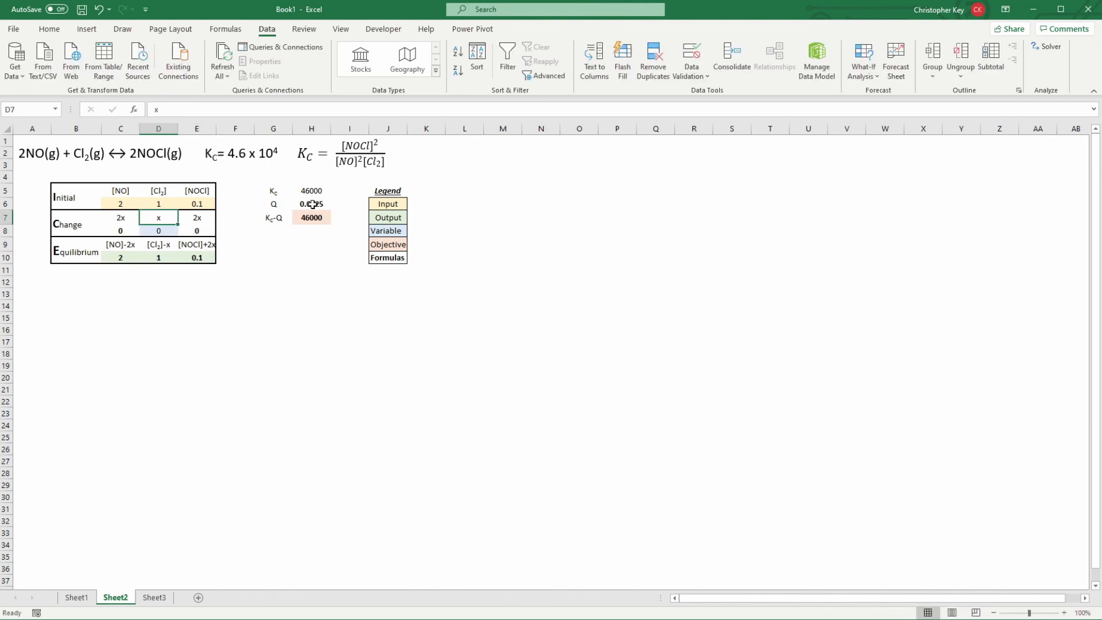
Try an initial NOCl concentration of 10 in E6, and raise it to 100
click(201, 205)
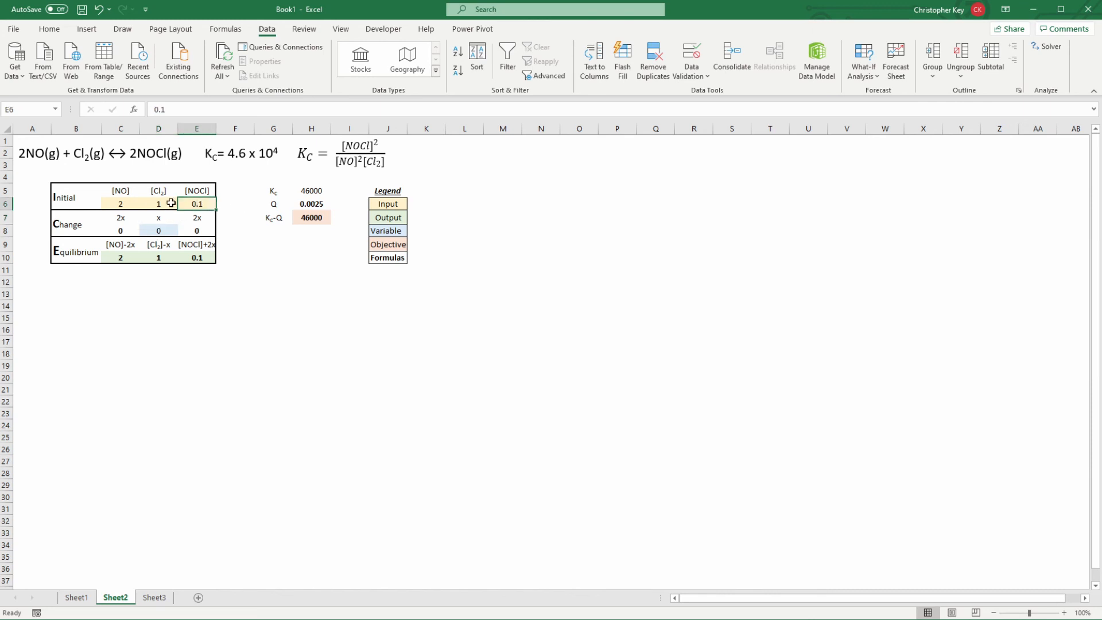
text(10)
key(Return)
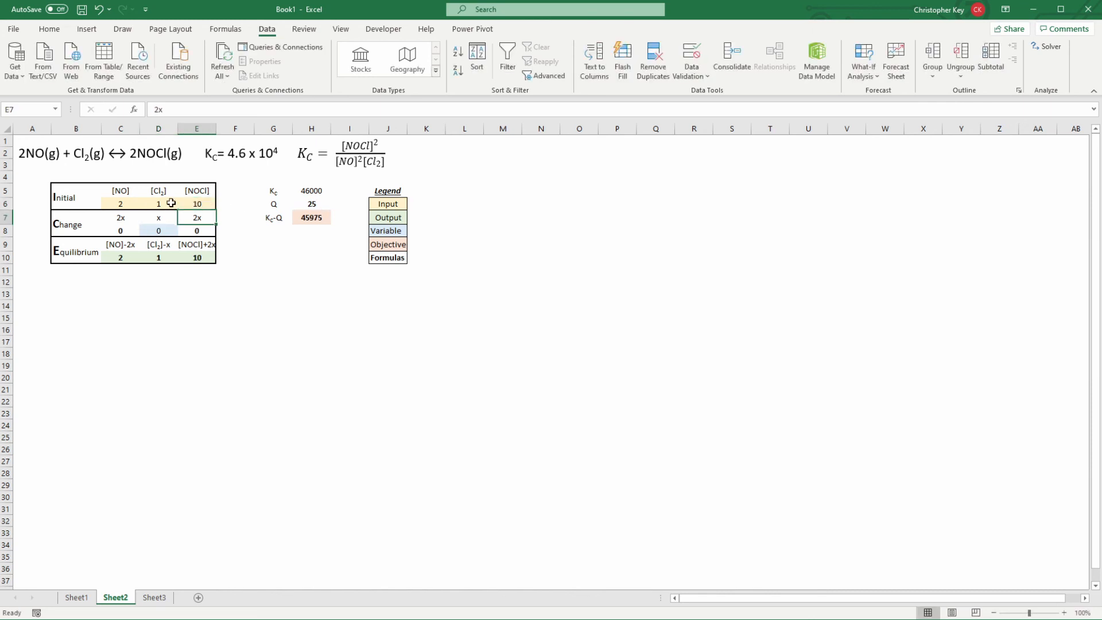
click(197, 205)
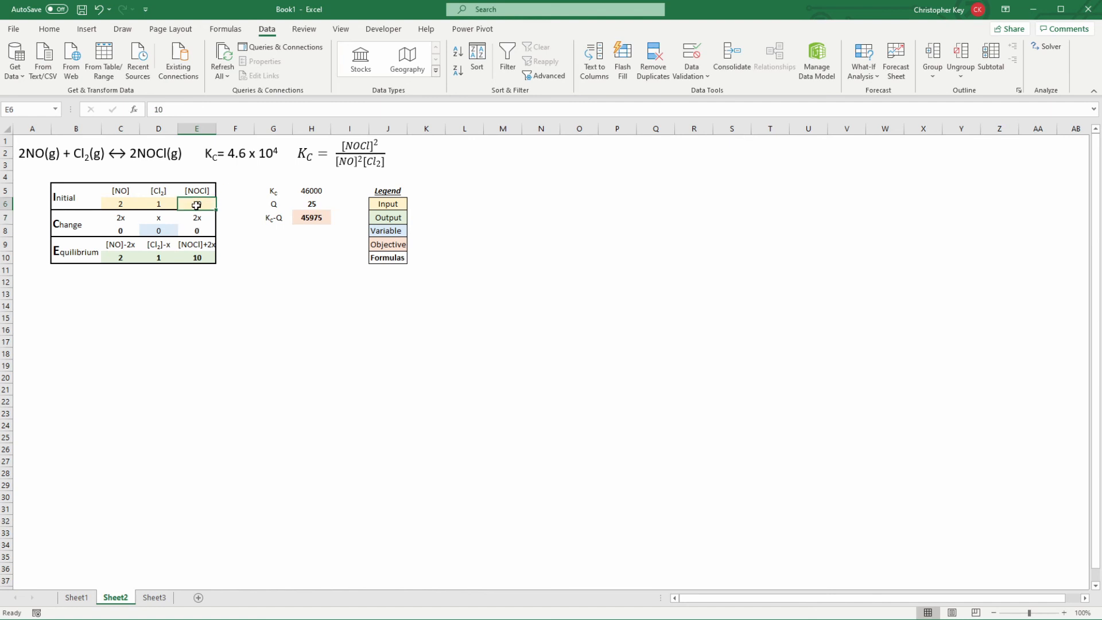
text(100)
key(Return)
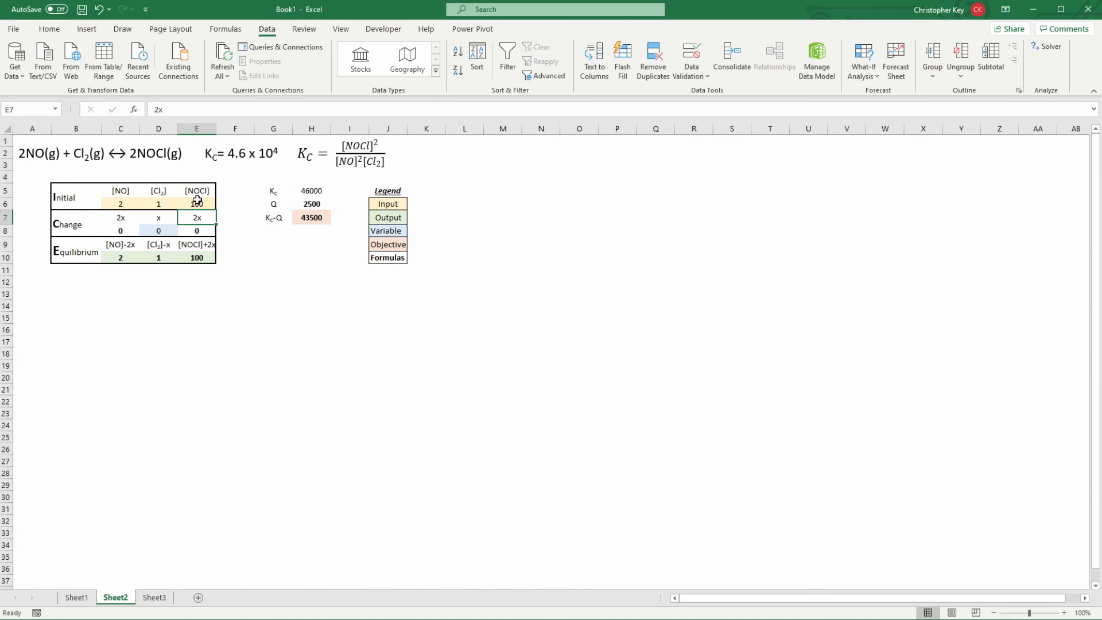
Rerun Solver with the existing objective, variable cell and constraint, and keep the Solver solution
click(167, 230)
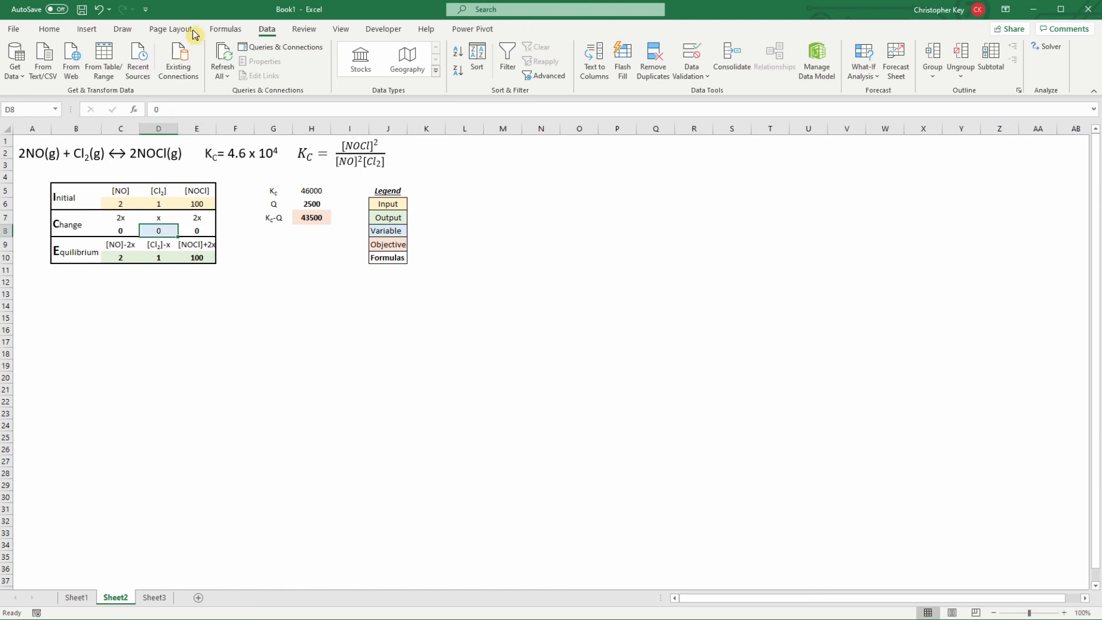
click(1045, 52)
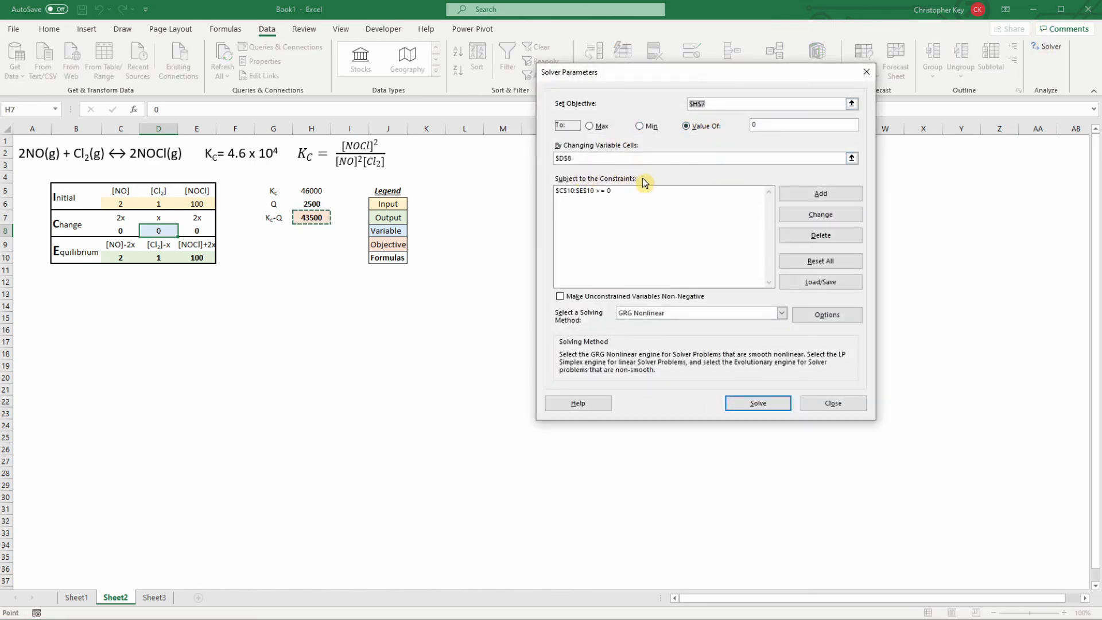
click(773, 408)
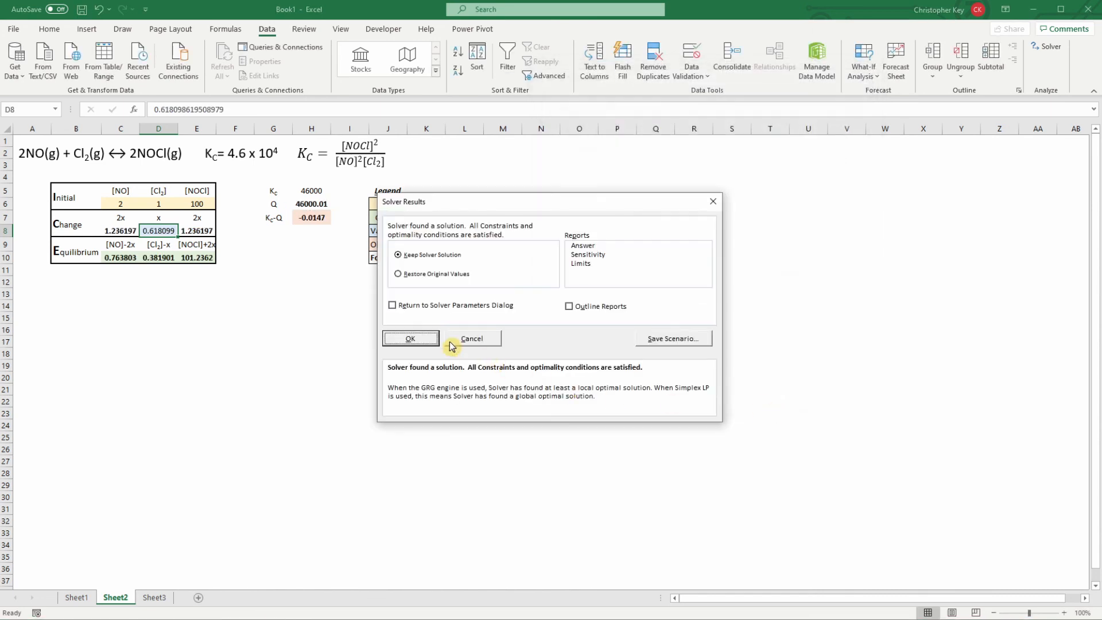
click(407, 338)
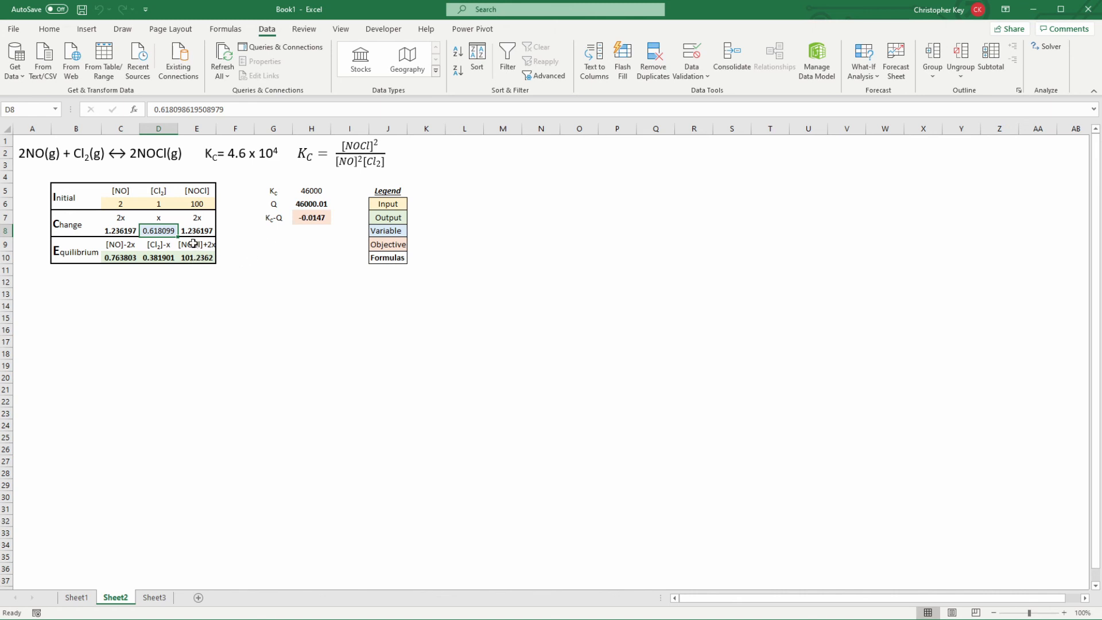
Review the initial, change and equilibrium cells of the ICE table for NO, Cl2 and NOCl
click(118, 203)
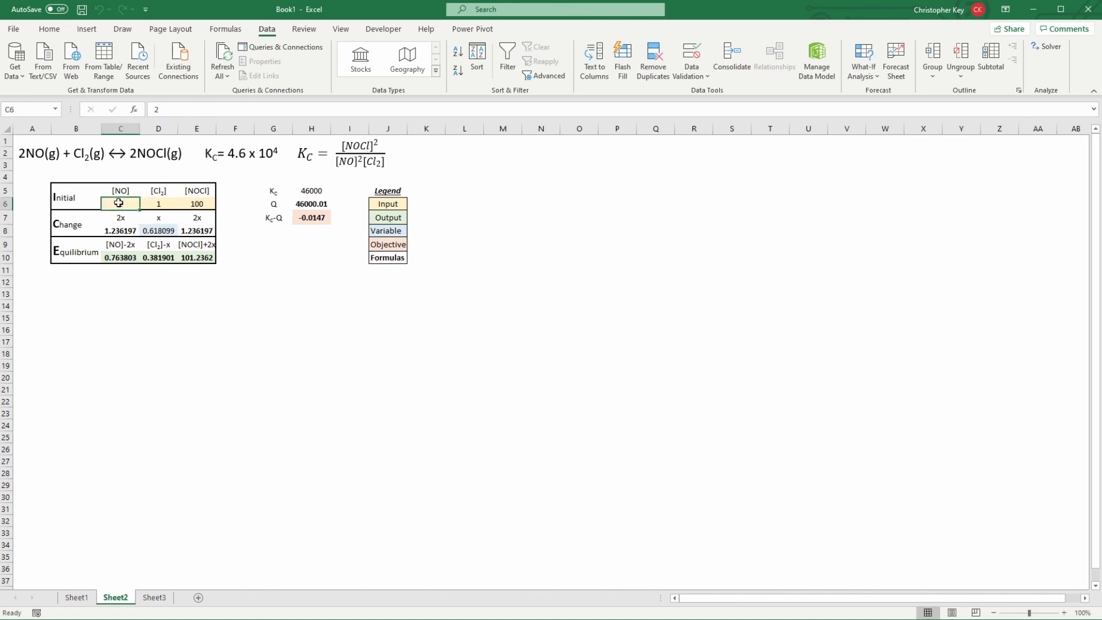
click(46, 29)
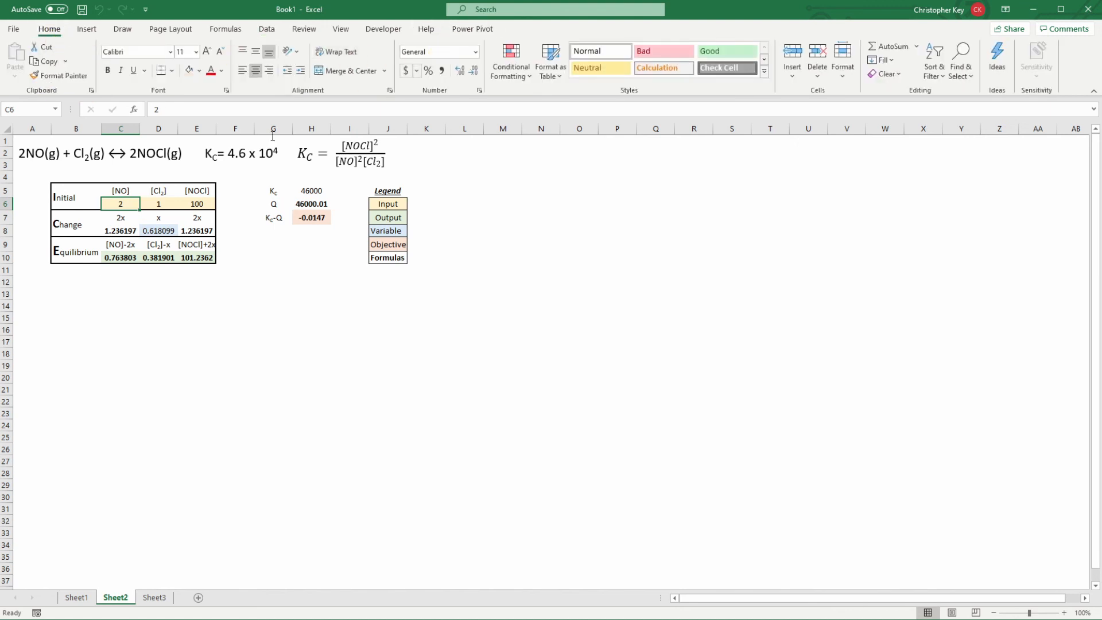
click(158, 204)
click(200, 201)
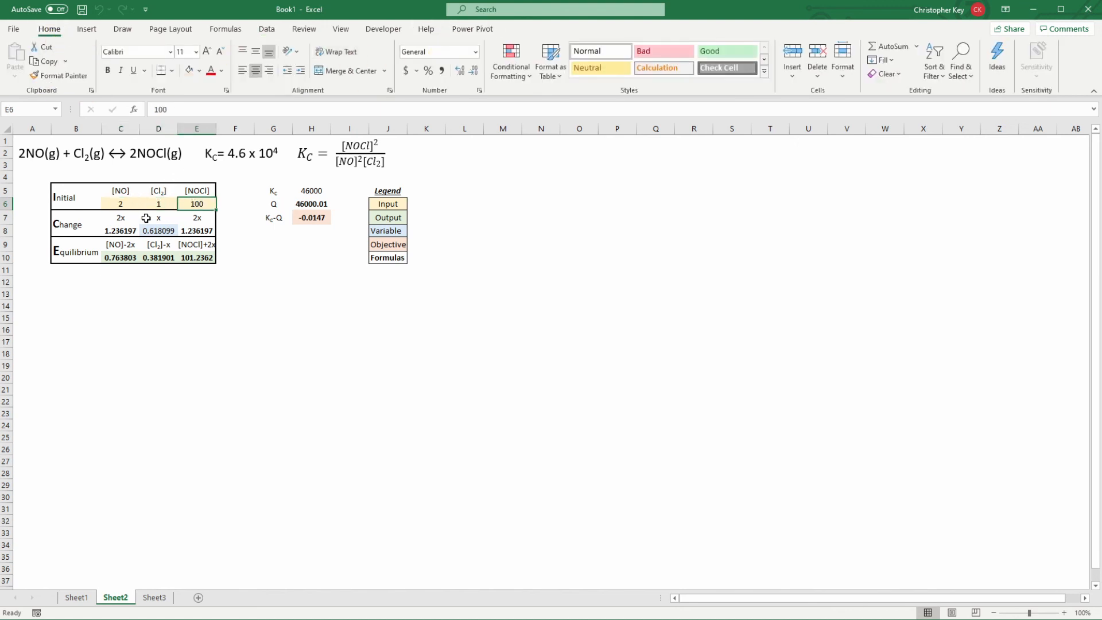
click(120, 229)
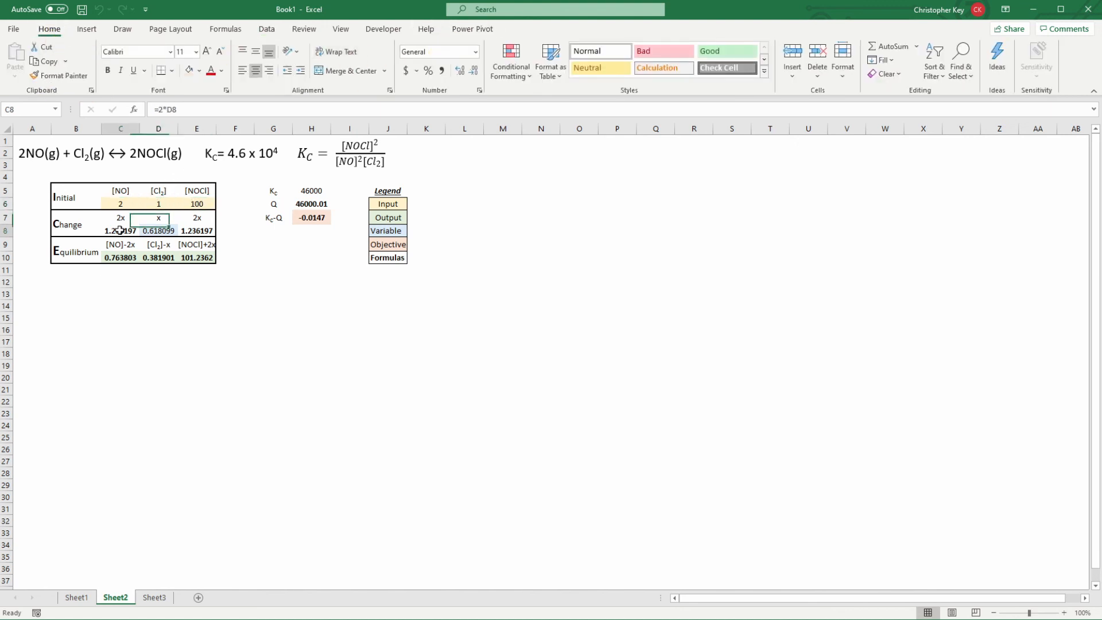
click(155, 230)
click(196, 232)
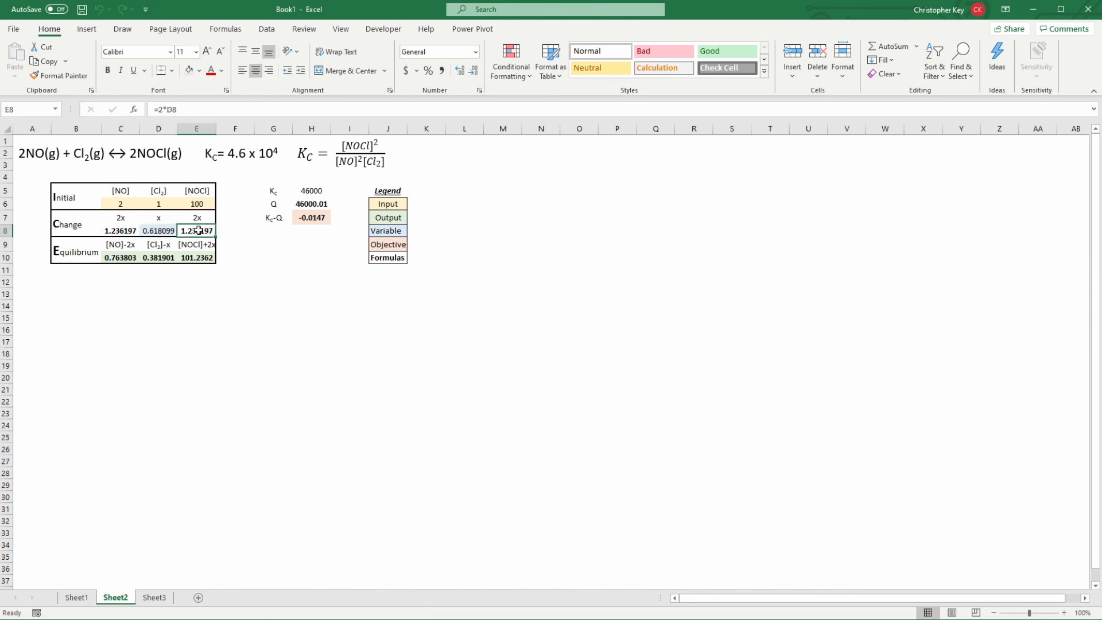
click(185, 258)
click(156, 257)
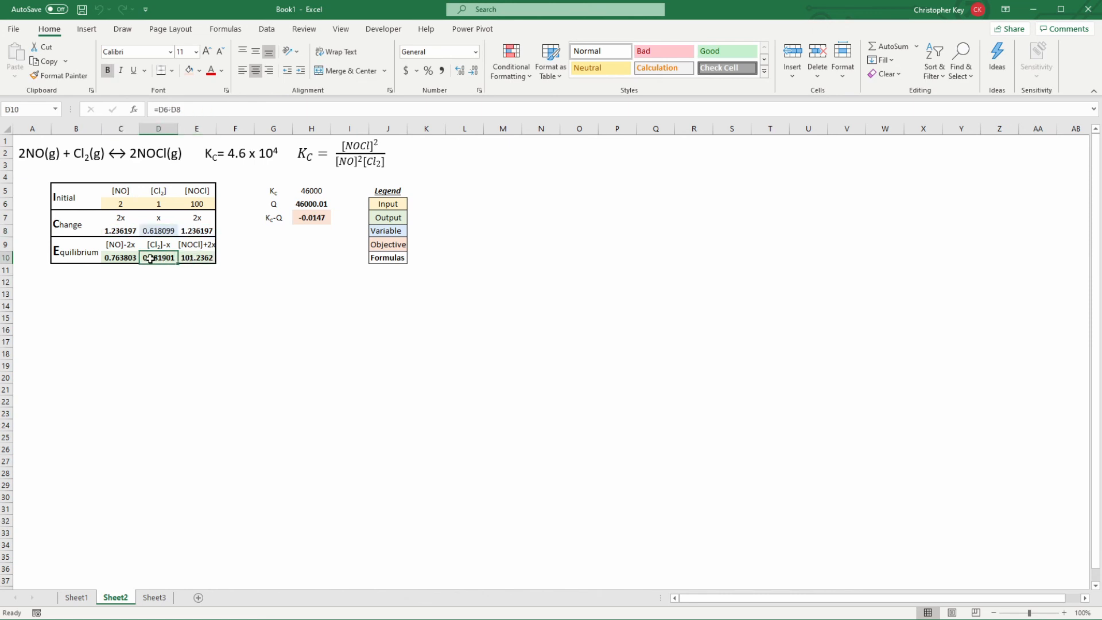
click(136, 258)
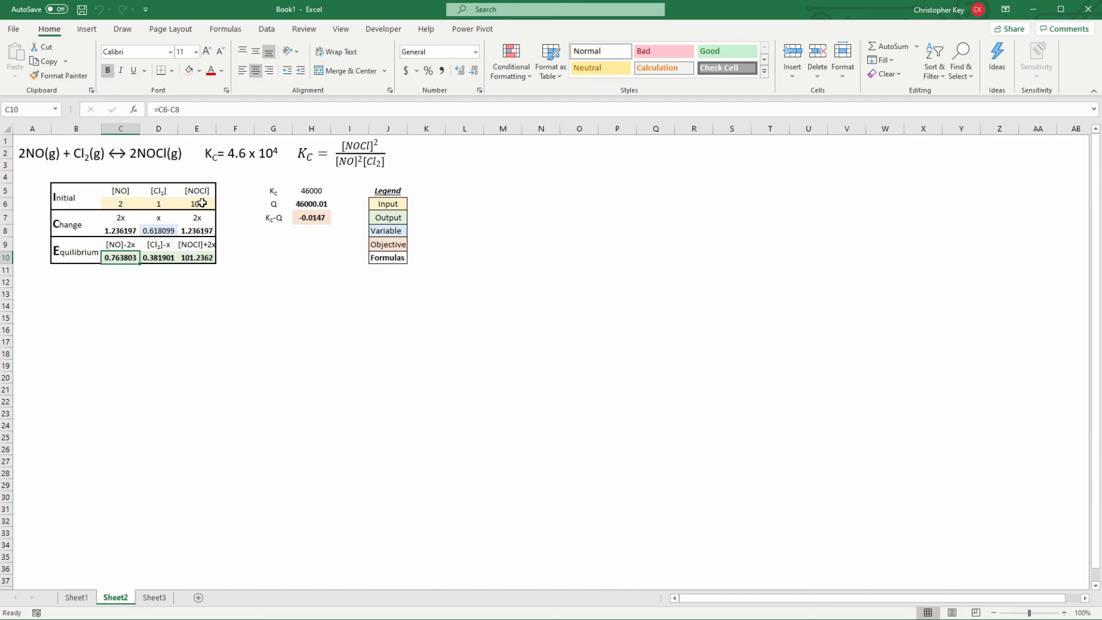
click(500, 244)
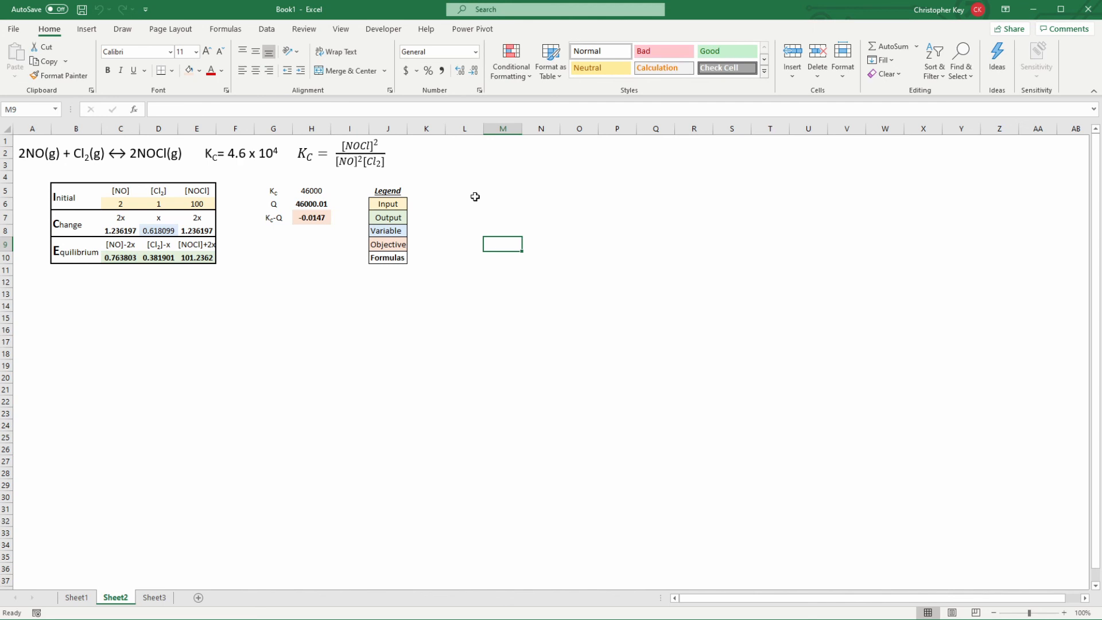